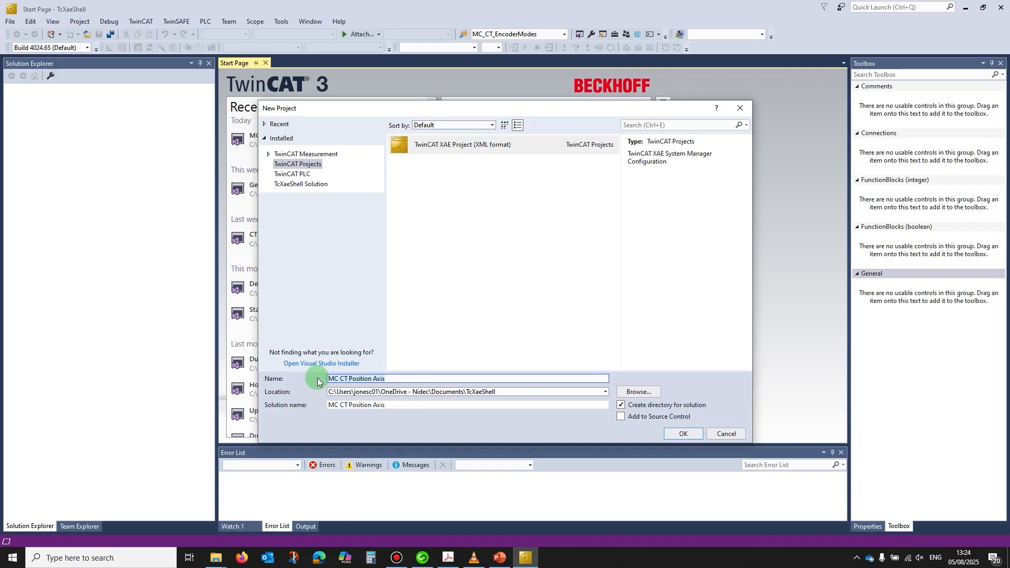
Create the MC CT Position Axis project and hide its SAFETY, C++, VISION and ANALYTICS configurations
click(683, 434)
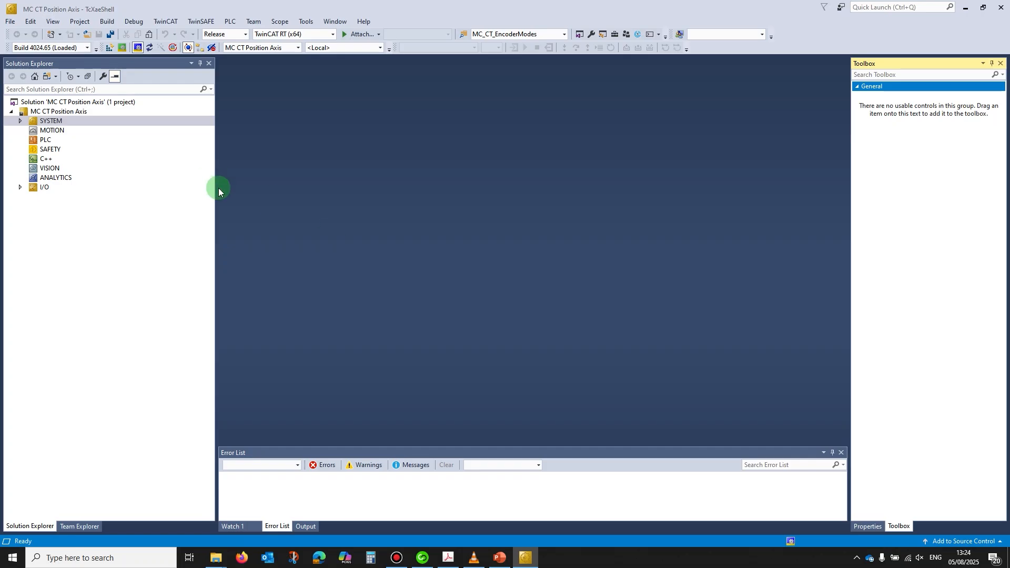
right_click(62, 152)
click(91, 194)
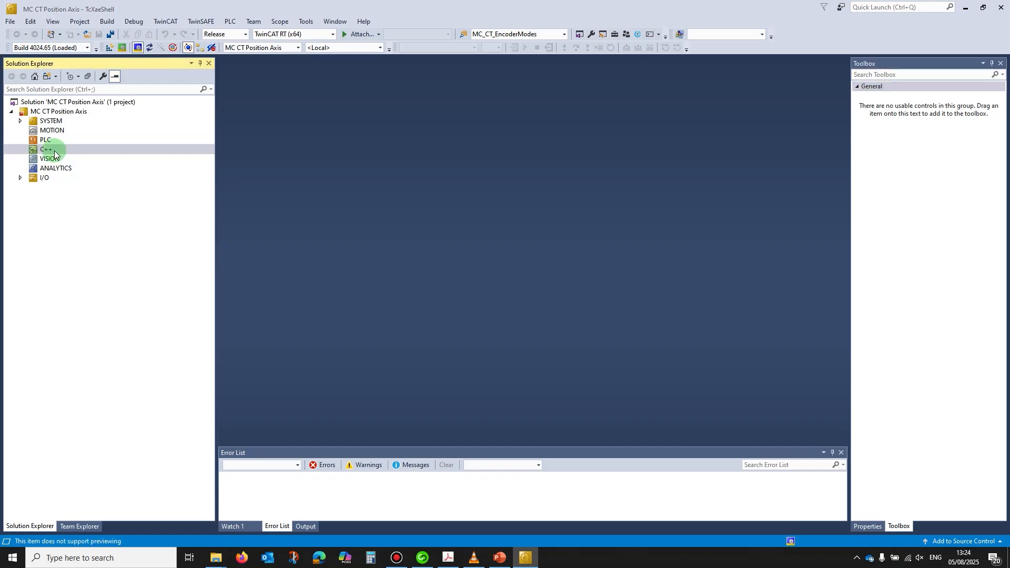
right_click(60, 151)
click(89, 193)
right_click(58, 151)
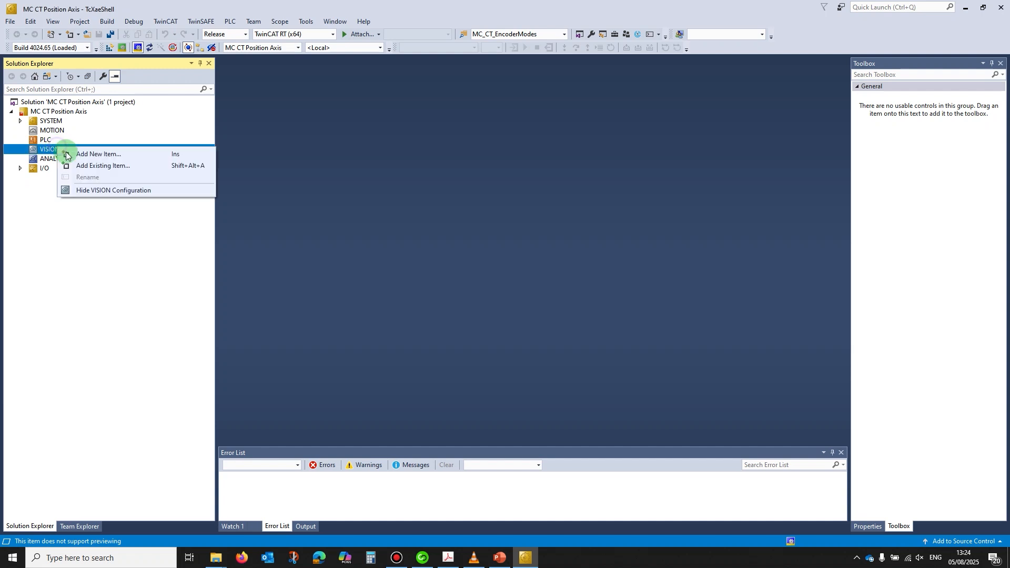
click(89, 191)
right_click(62, 150)
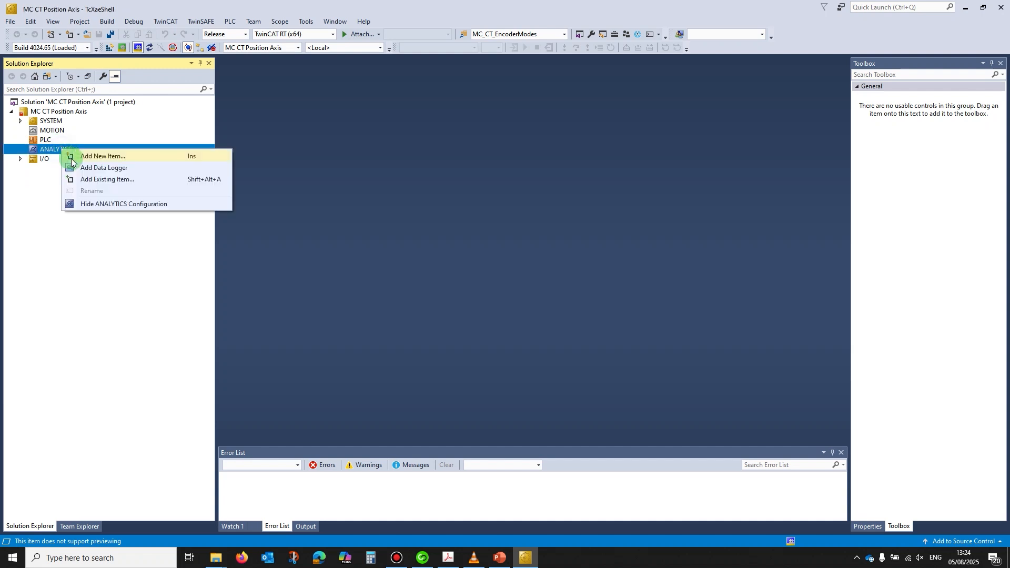
click(99, 204)
Choose BTN-000TWZKB as the target system and restart its TwinCAT system in Config Mode
click(379, 50)
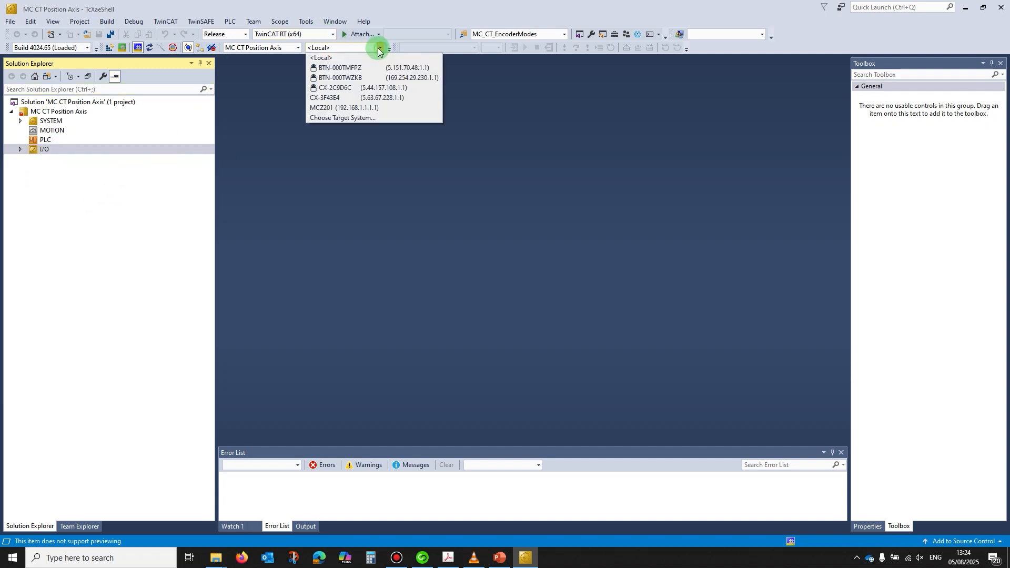
click(360, 74)
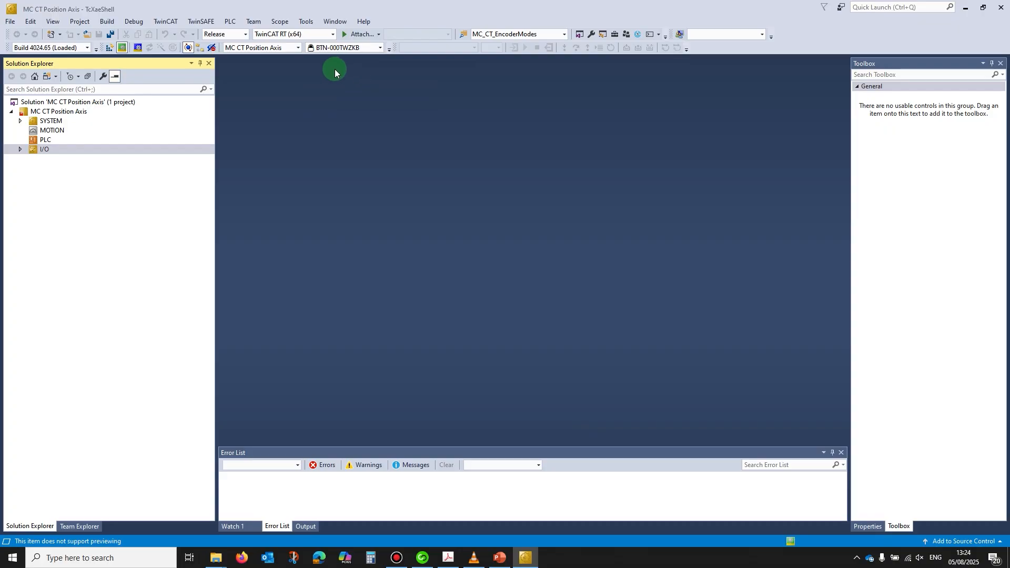
click(20, 150)
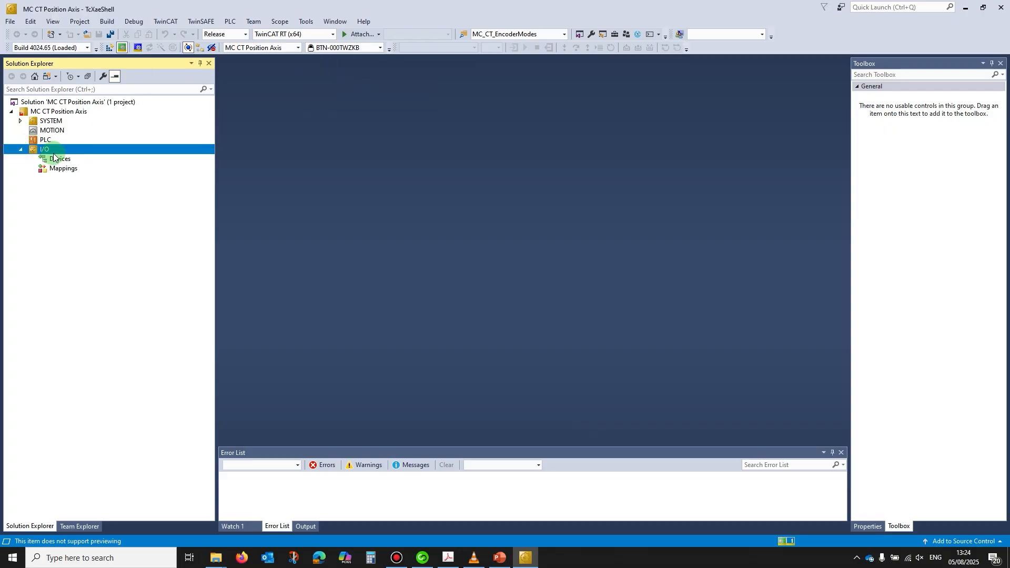
click(55, 159)
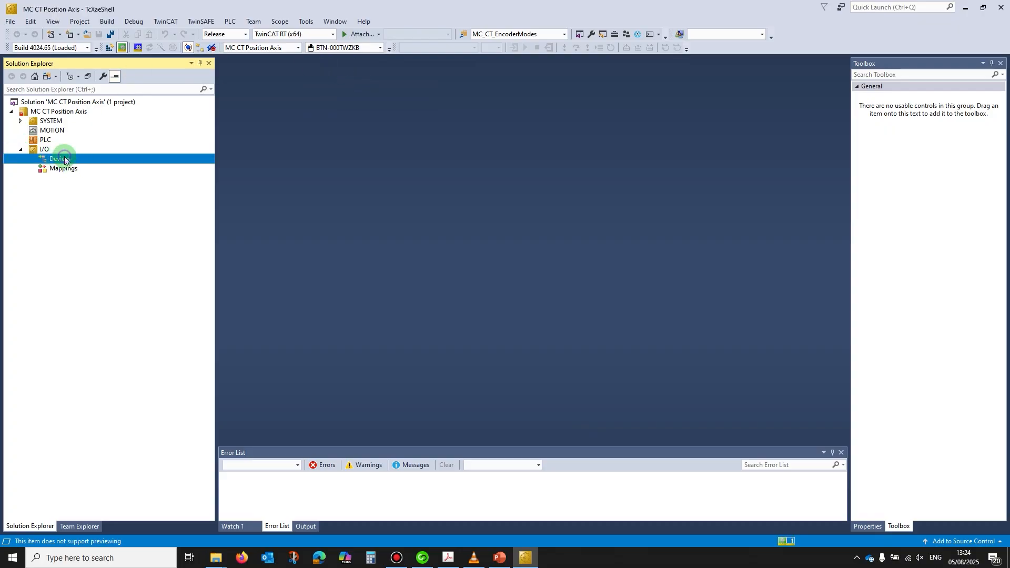
right_click(64, 160)
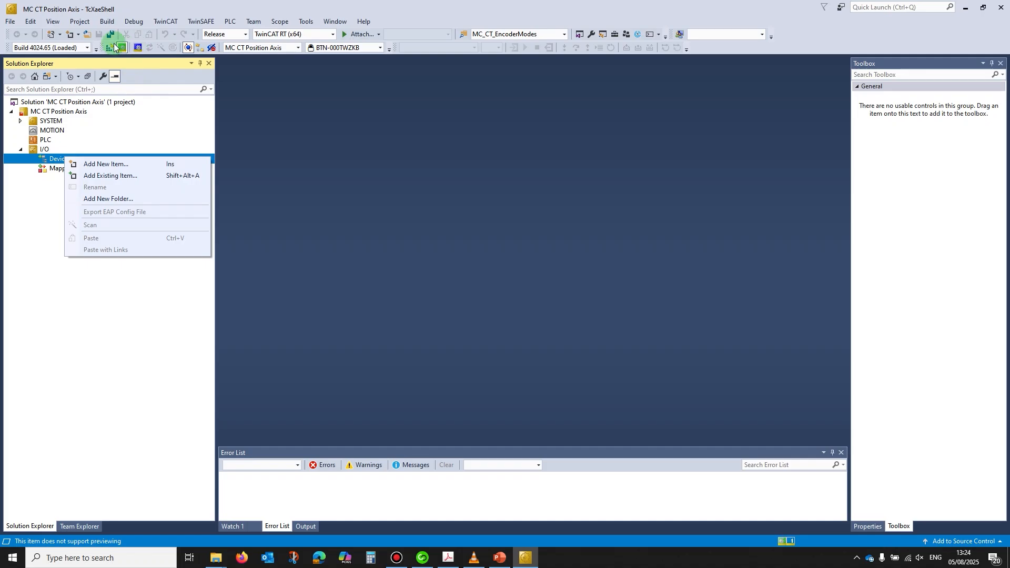
click(138, 48)
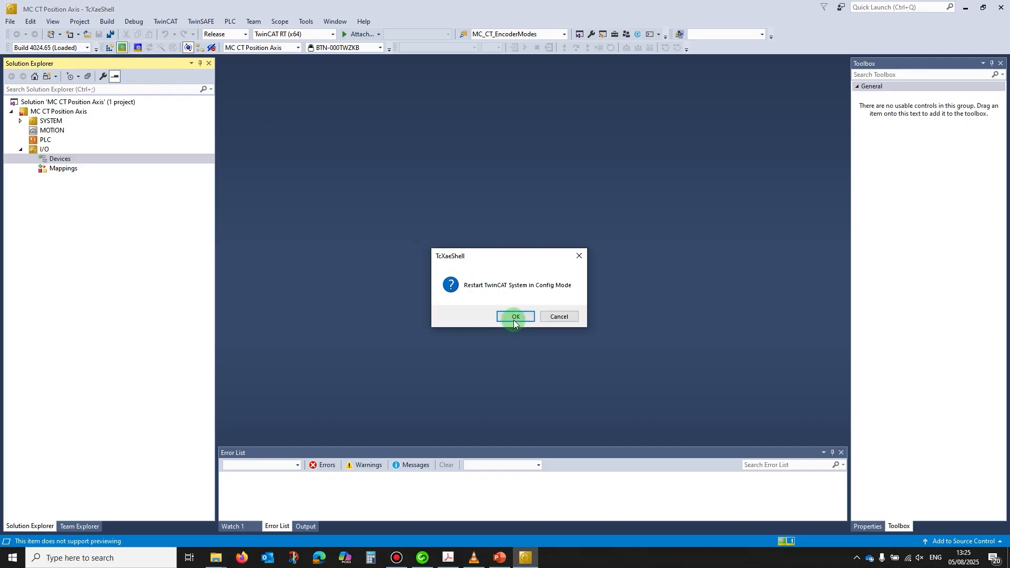
click(514, 317)
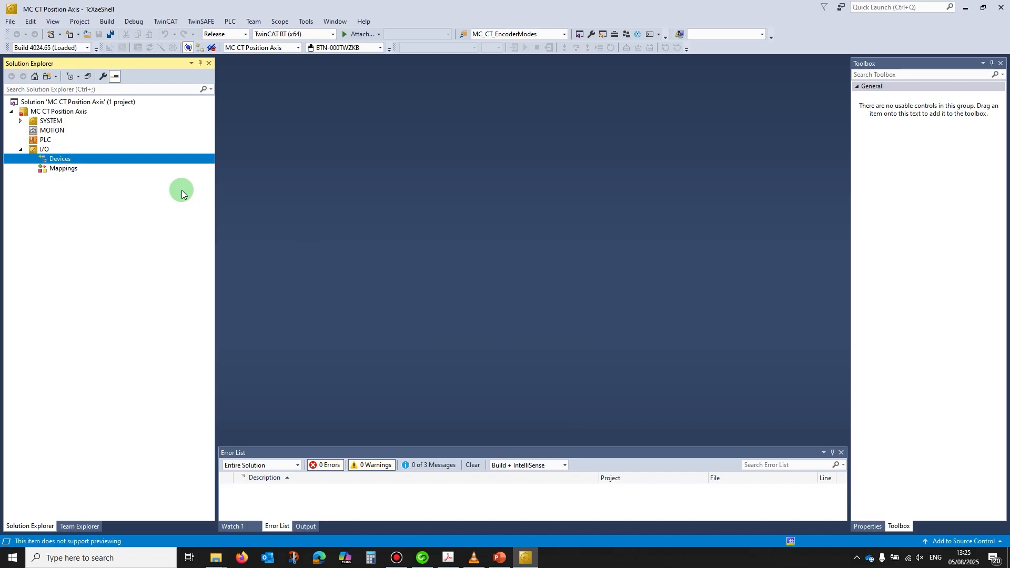
Scan the I/O devices and add Device 2 (EtherCAT) to the project
right_click(68, 158)
click(106, 229)
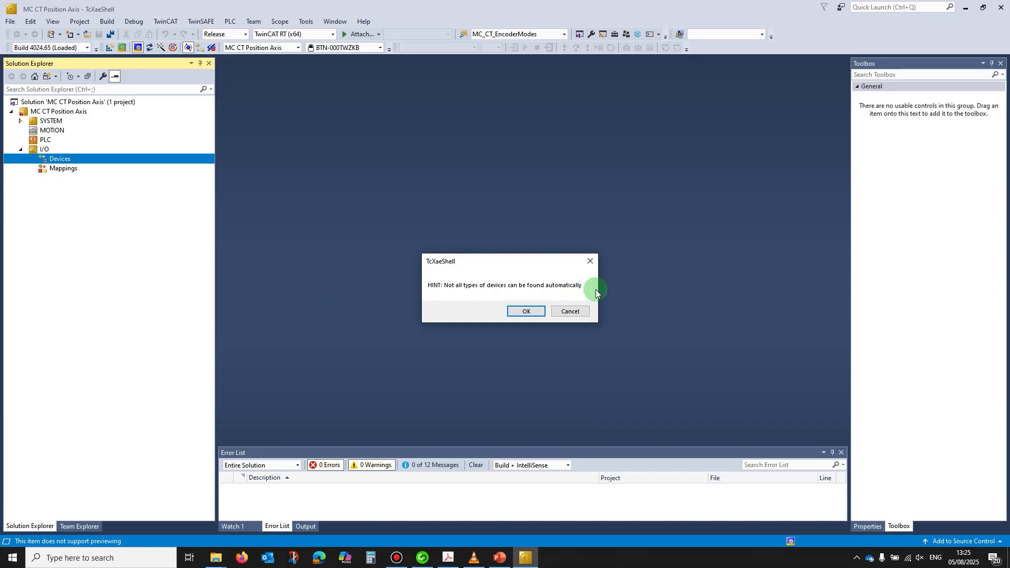
click(525, 311)
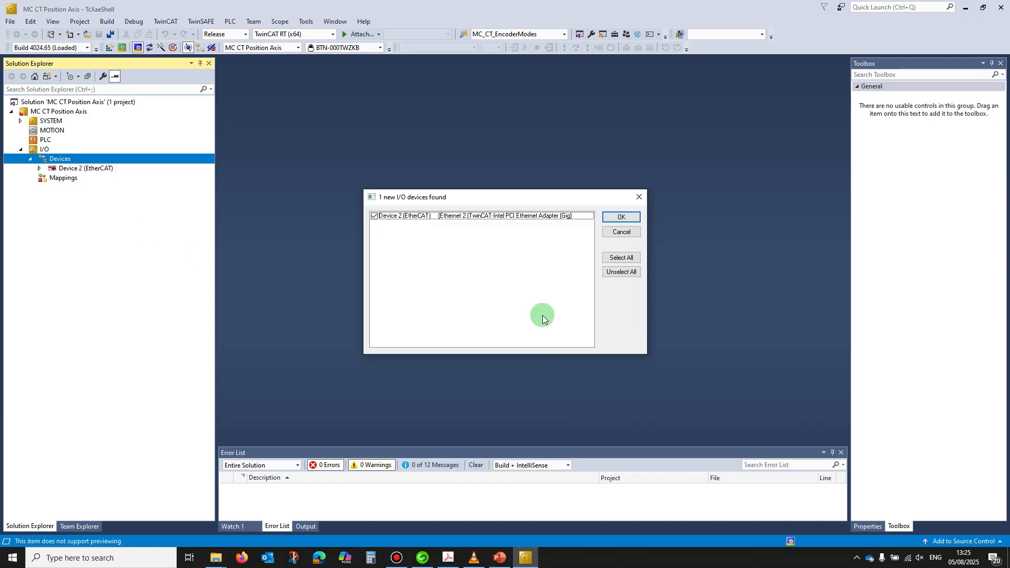
click(619, 217)
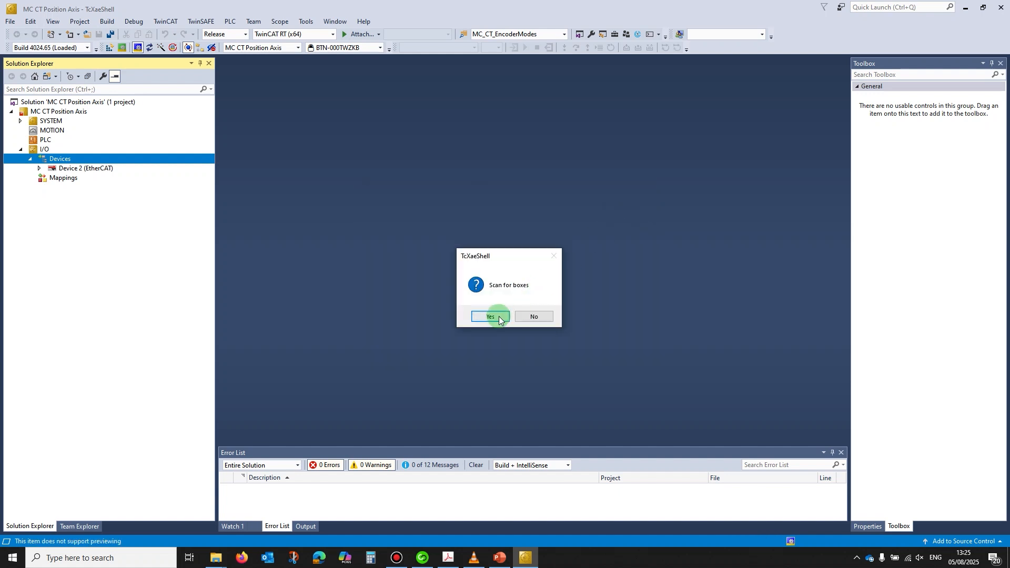
Scan Device 2 for boxes, append the drive's linked axis to the NC - Configuration and activate Free Run
click(498, 317)
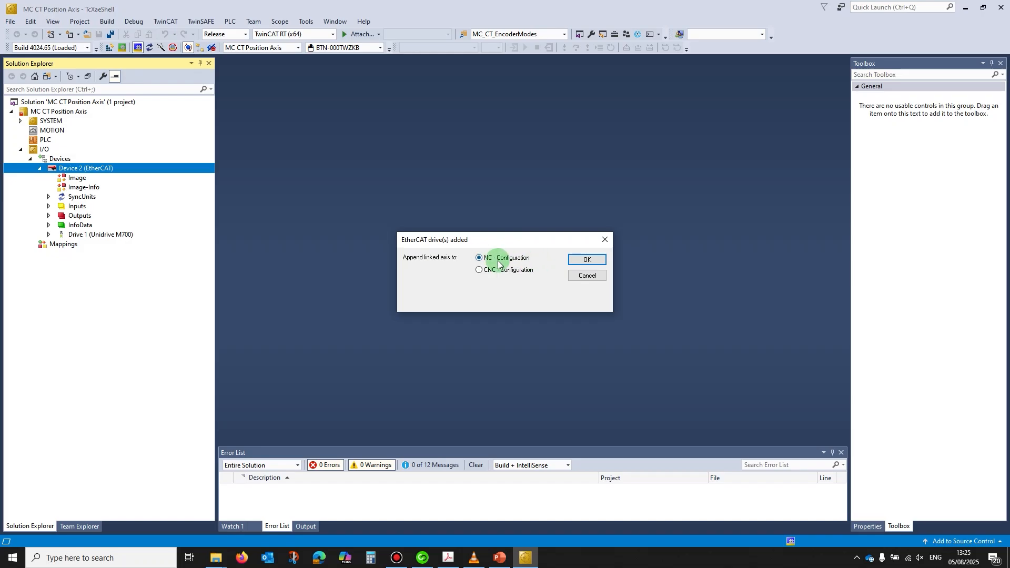
click(588, 258)
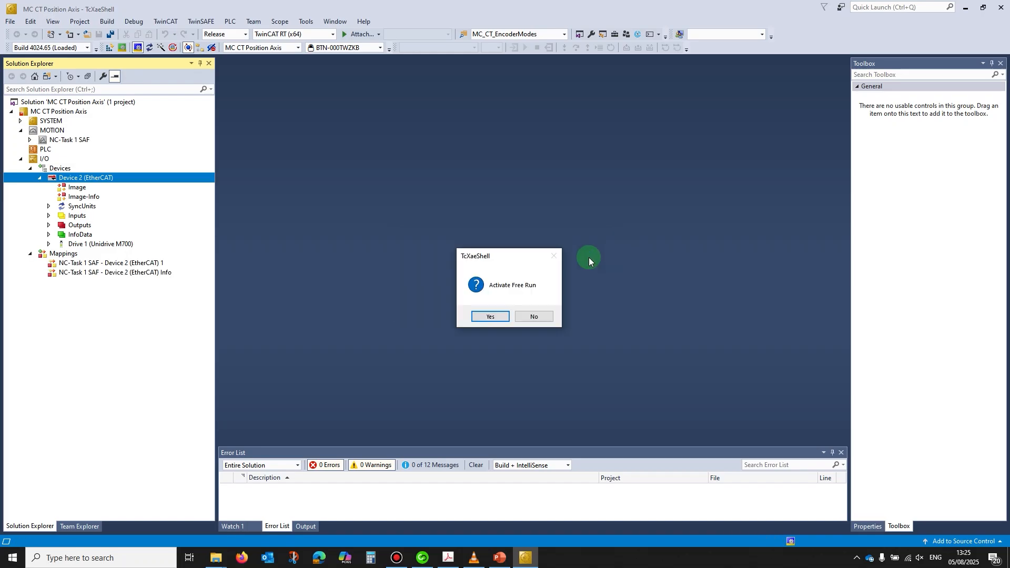
click(496, 317)
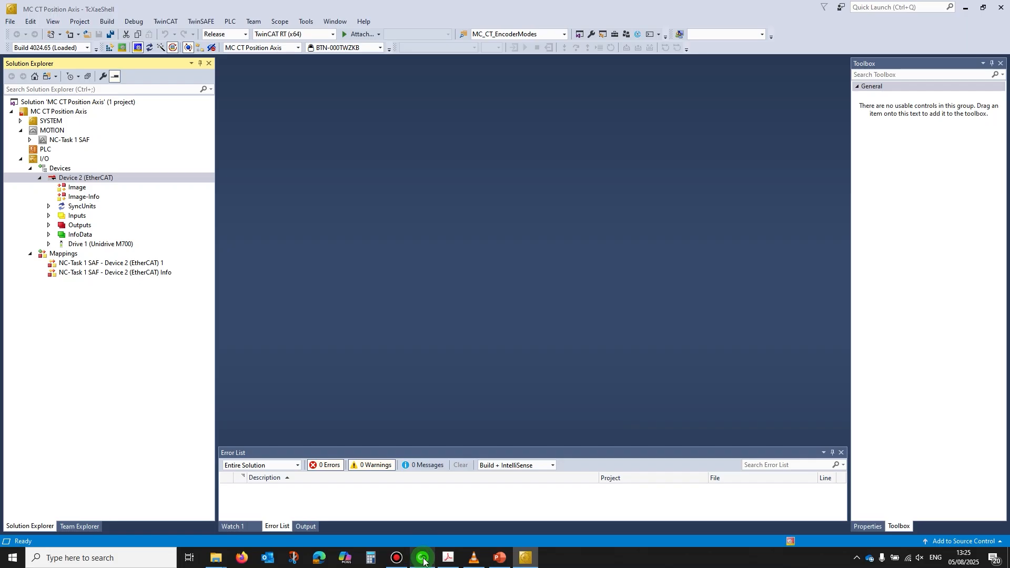
Add a Standard PLC Project named MC CT Position Axis to the PLC configuration
mouse_move(423, 561)
right_click(42, 151)
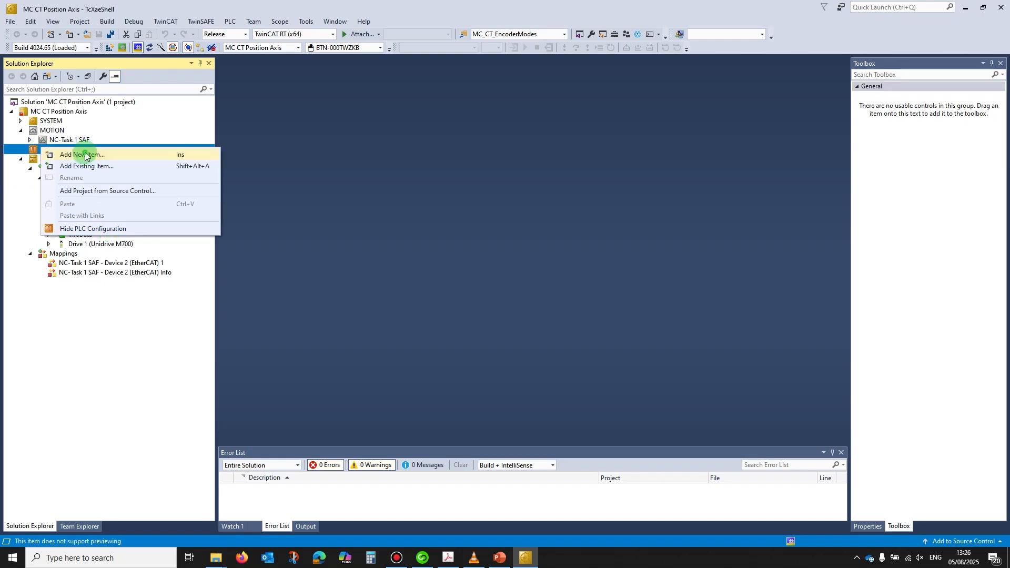
click(85, 155)
click(445, 145)
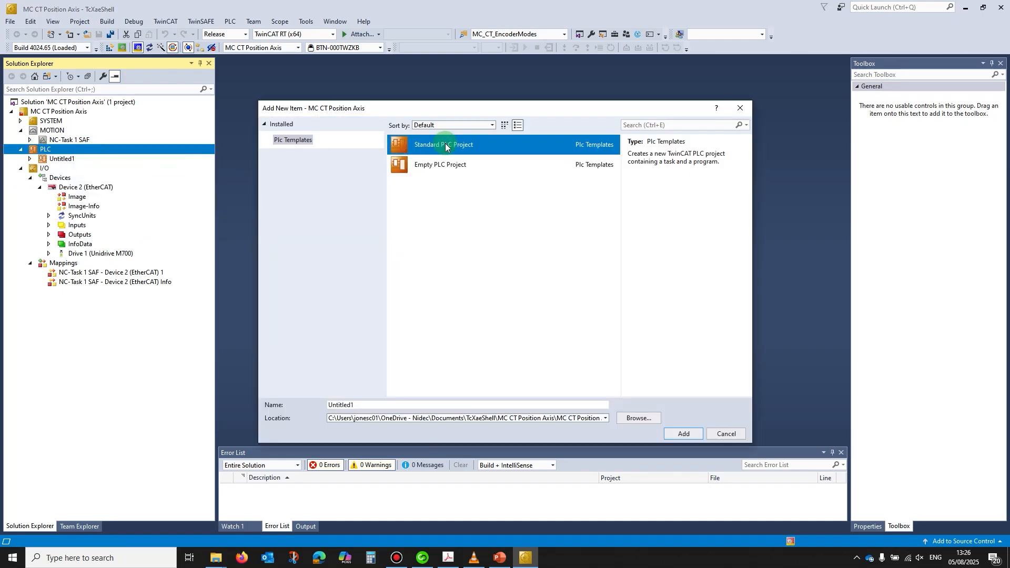
drag(361, 405, 298, 405)
text(MC CT Position Axis)
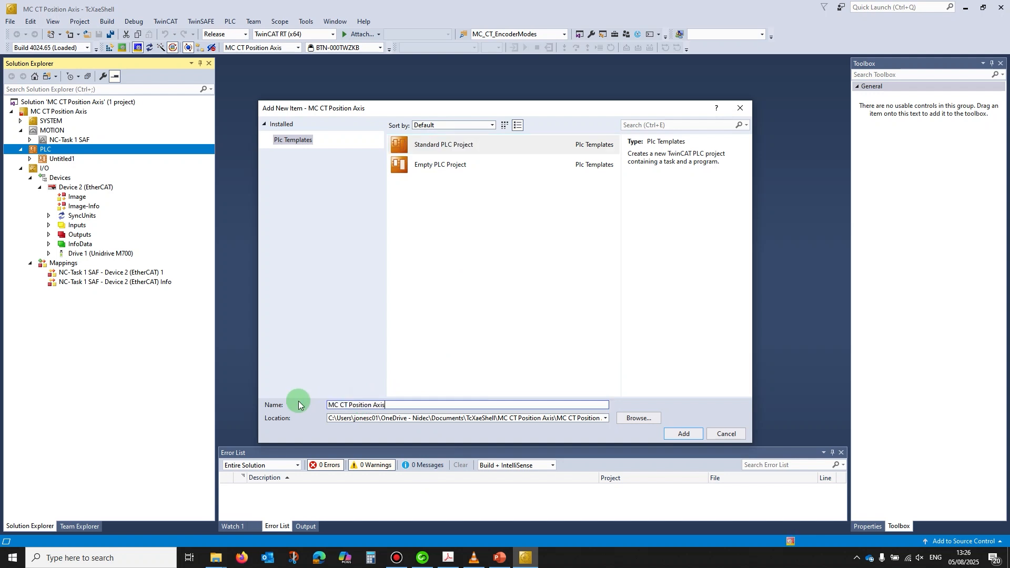
click(682, 433)
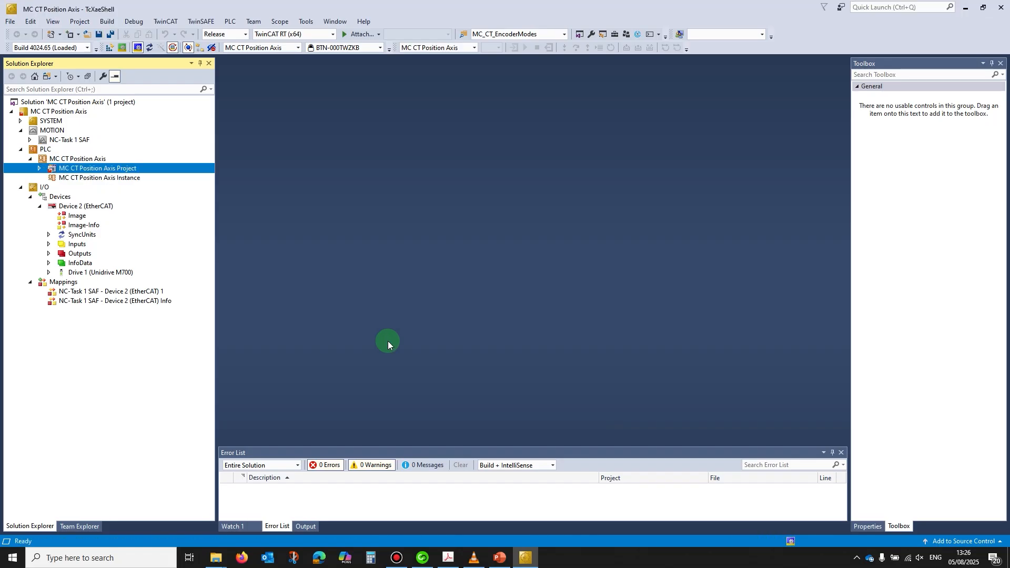
Check the cycle time of NC-Task 1 SVB and set the PlcTask cycle ticks to 1 (1.000 ms)
click(39, 169)
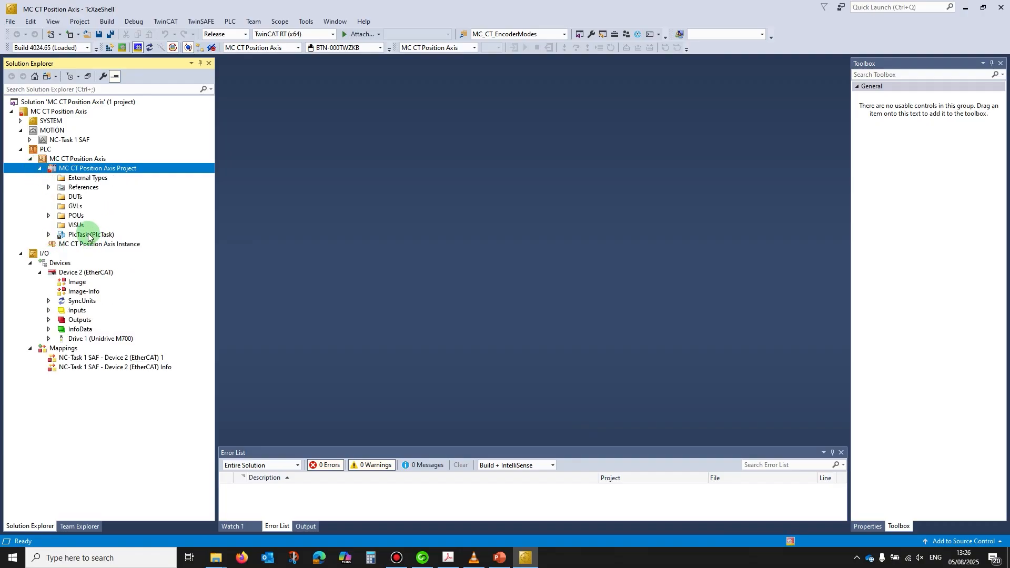
click(29, 139)
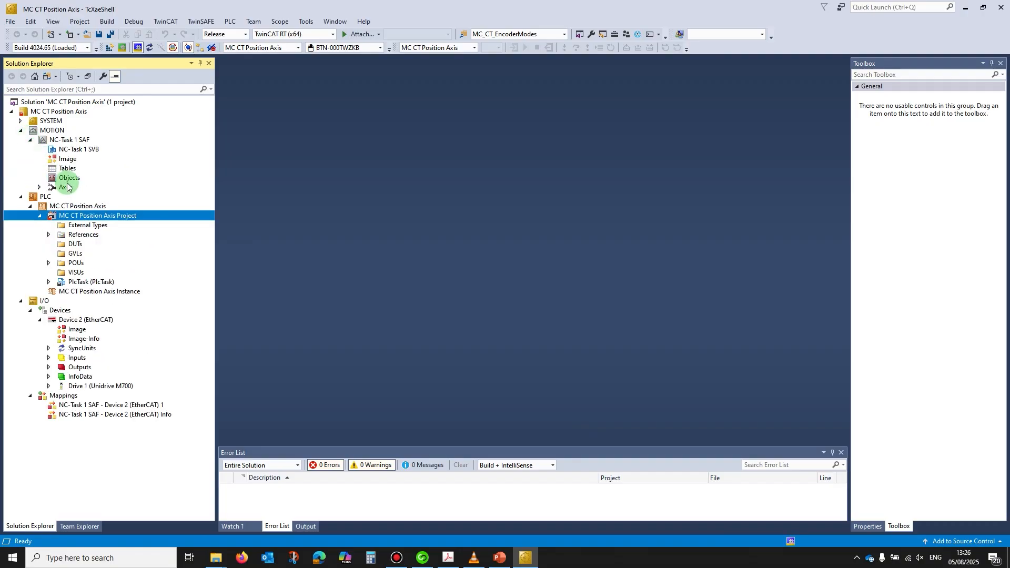
click(39, 188)
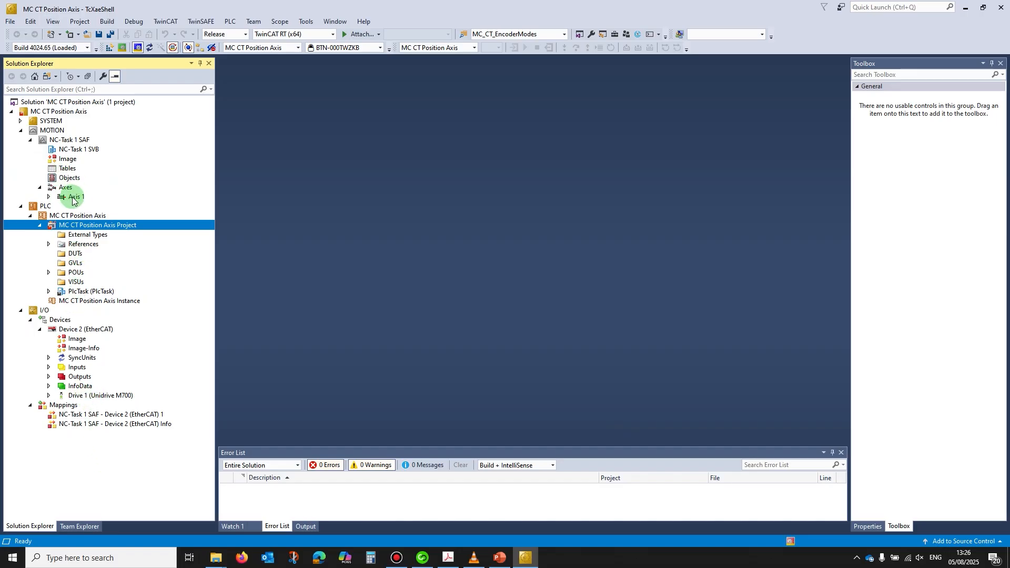
click(75, 150)
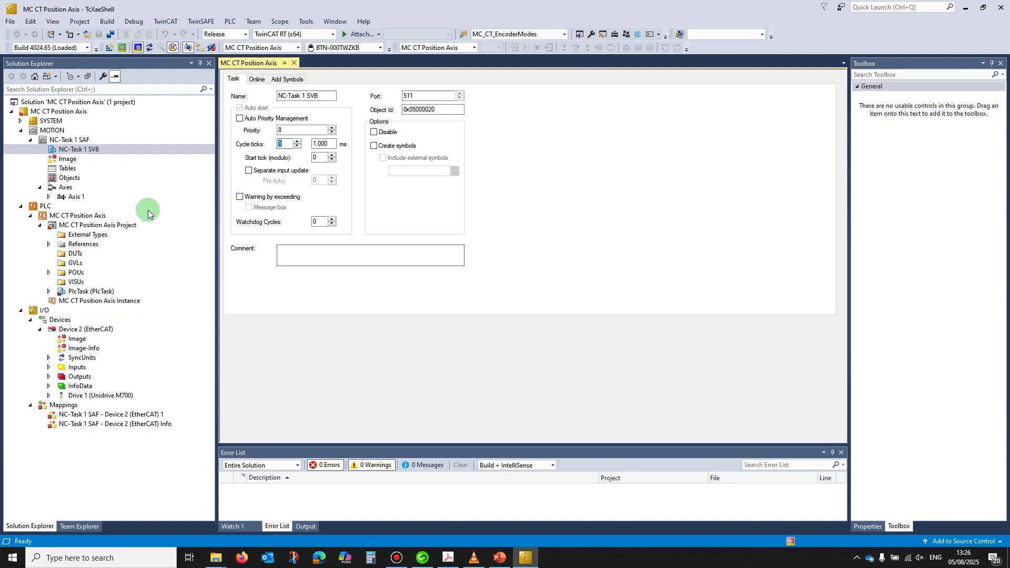
double_click(84, 292)
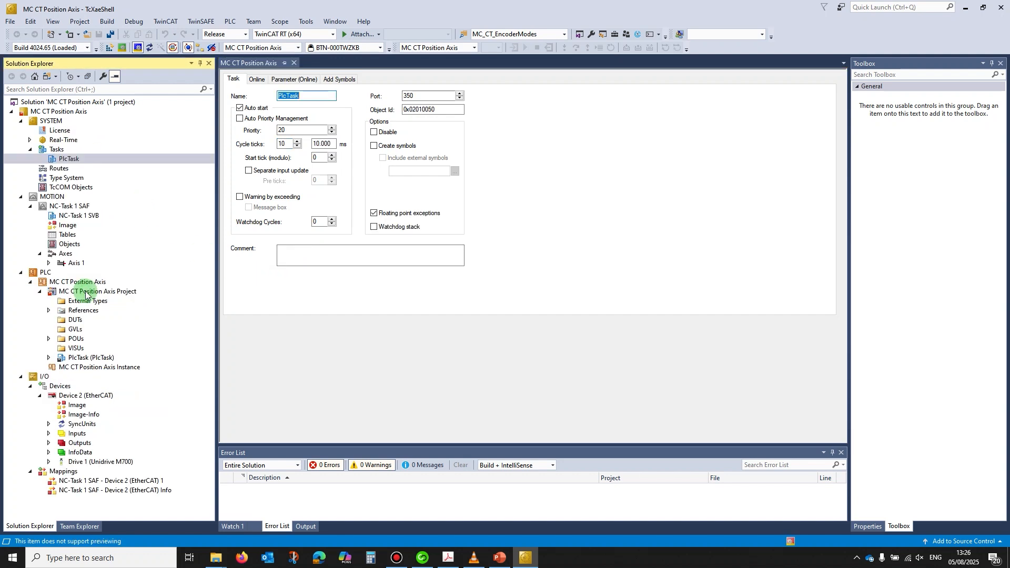
click(297, 147)
click(297, 146)
click(297, 147)
click(297, 146)
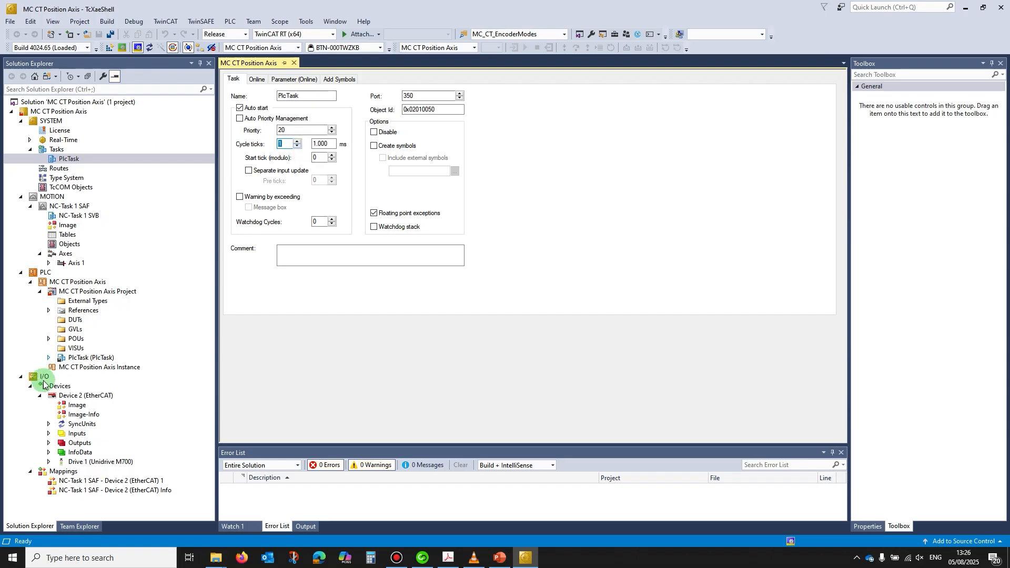
click(83, 358)
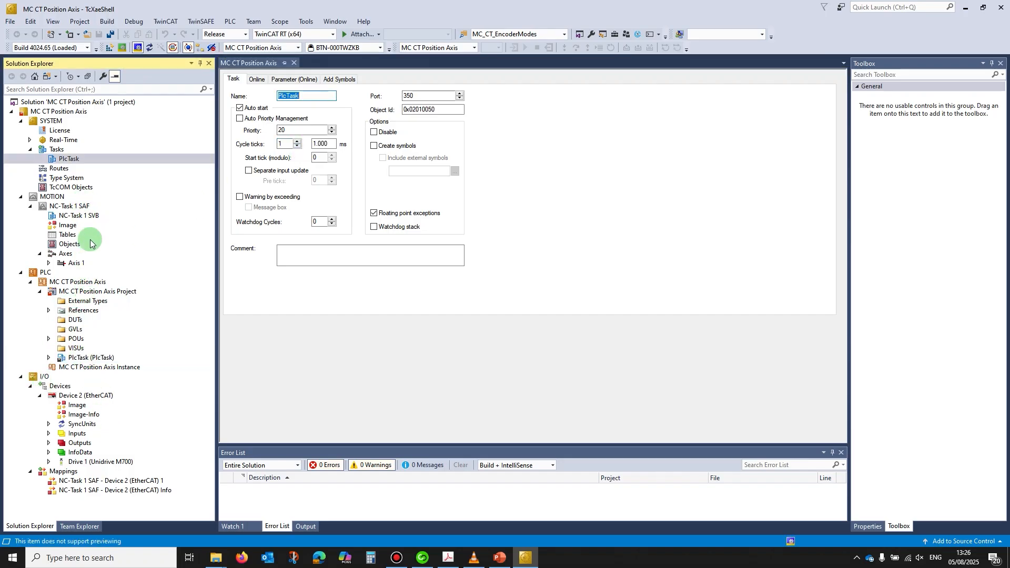
Add the Tc2_MC2 library from the Motion PTP category to the PLC project's references
double_click(82, 311)
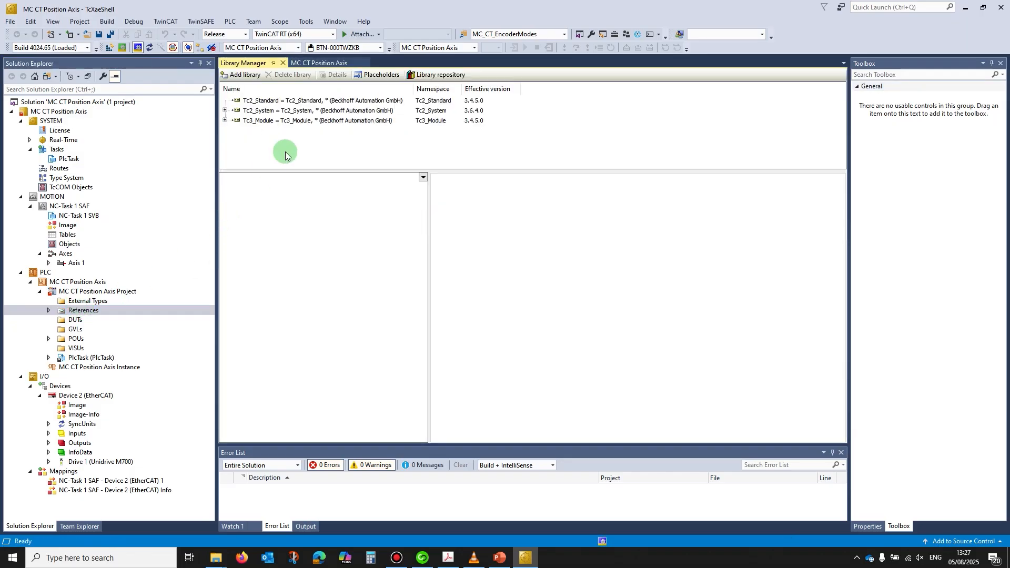
click(240, 75)
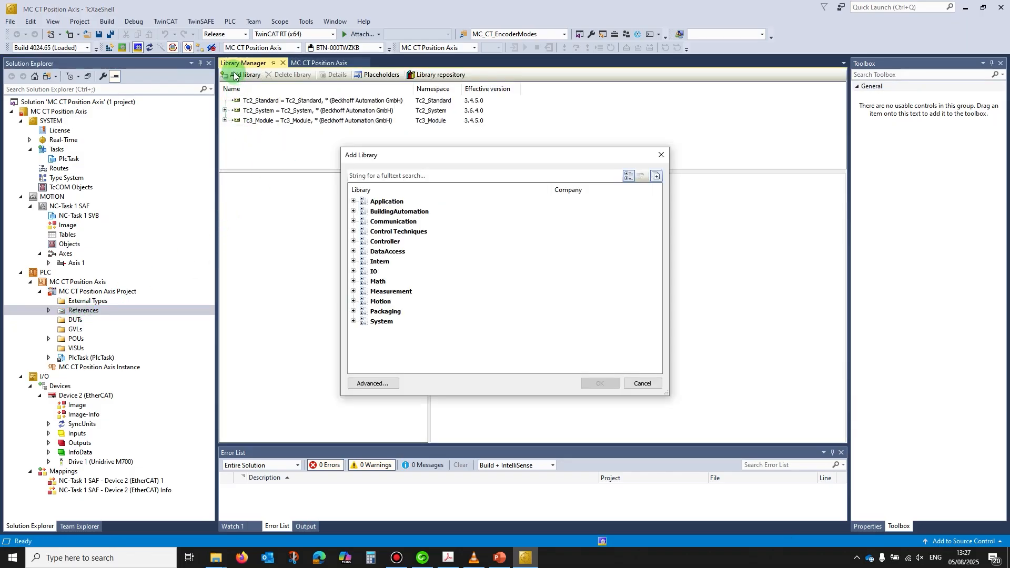
click(353, 301)
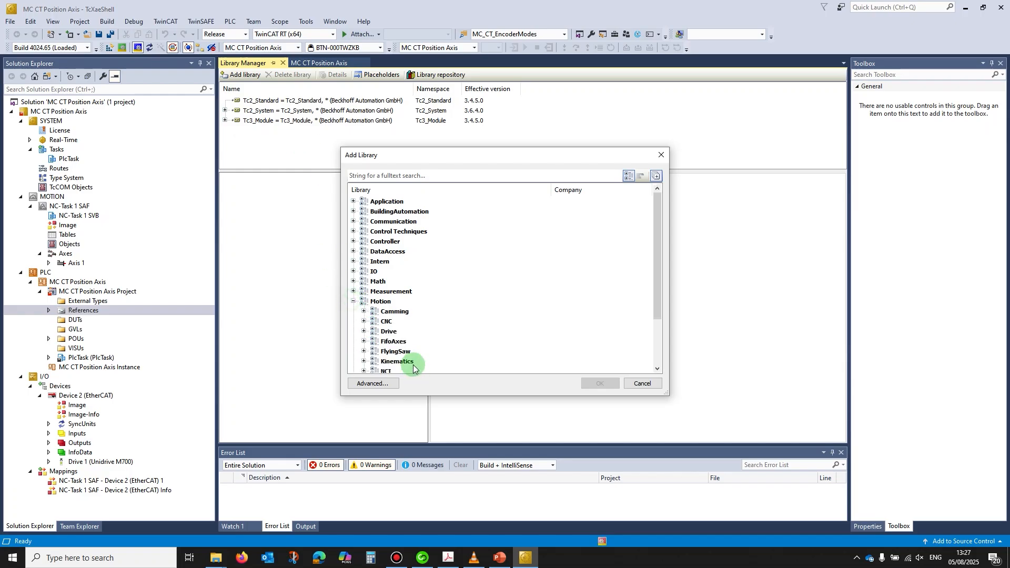
scroll(370, 326, down, 2)
click(368, 322)
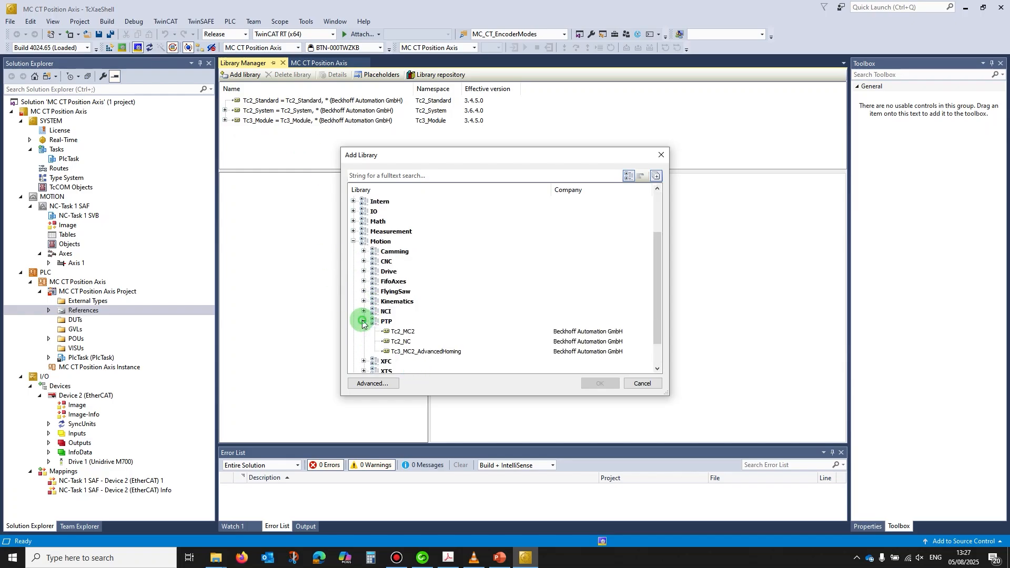
click(404, 332)
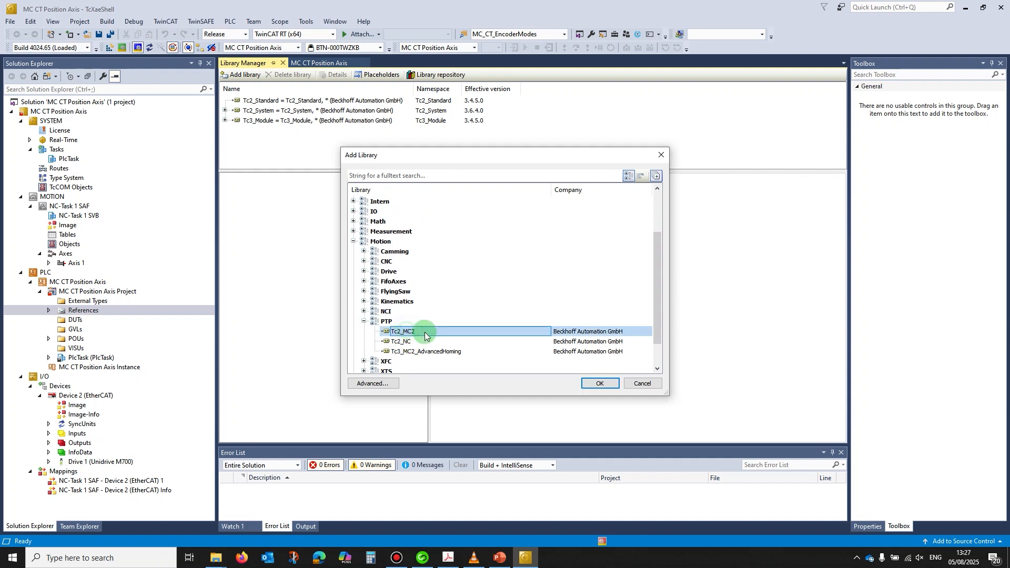
click(596, 387)
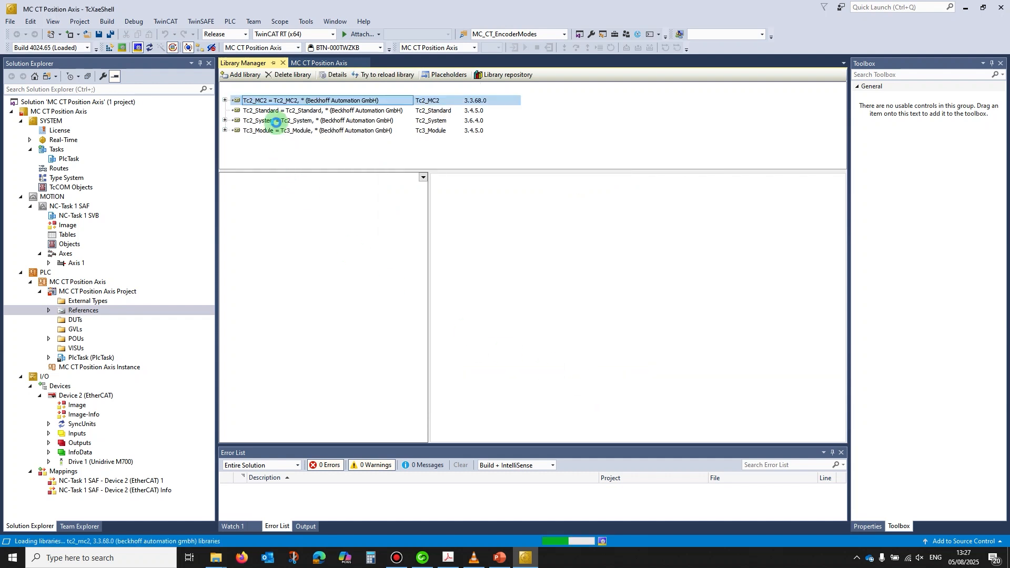
Add the Tc2_NC library from the Motion PTP category to the PLC project's references
click(245, 78)
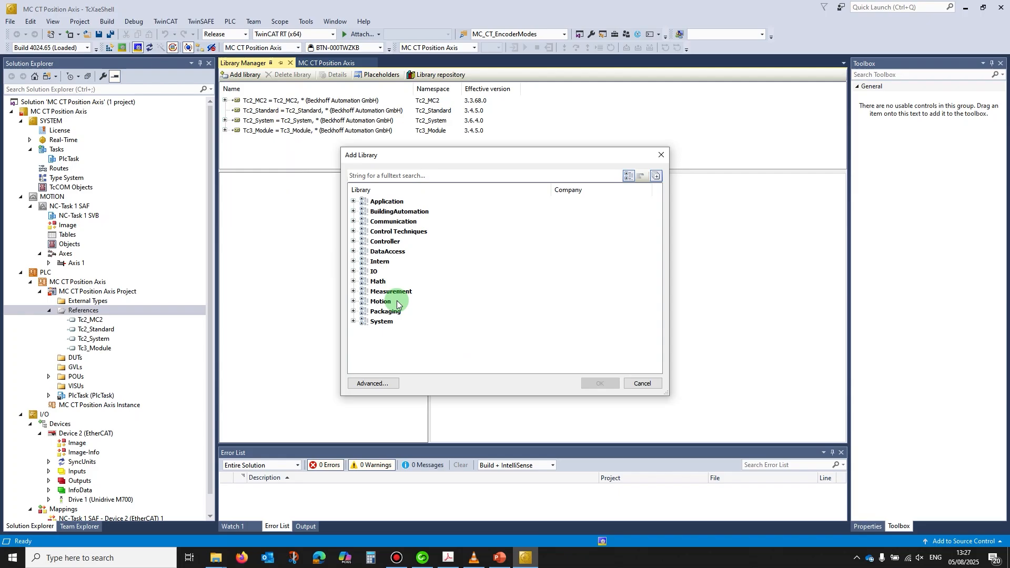
click(353, 293)
scroll(396, 352, down, 2)
click(363, 321)
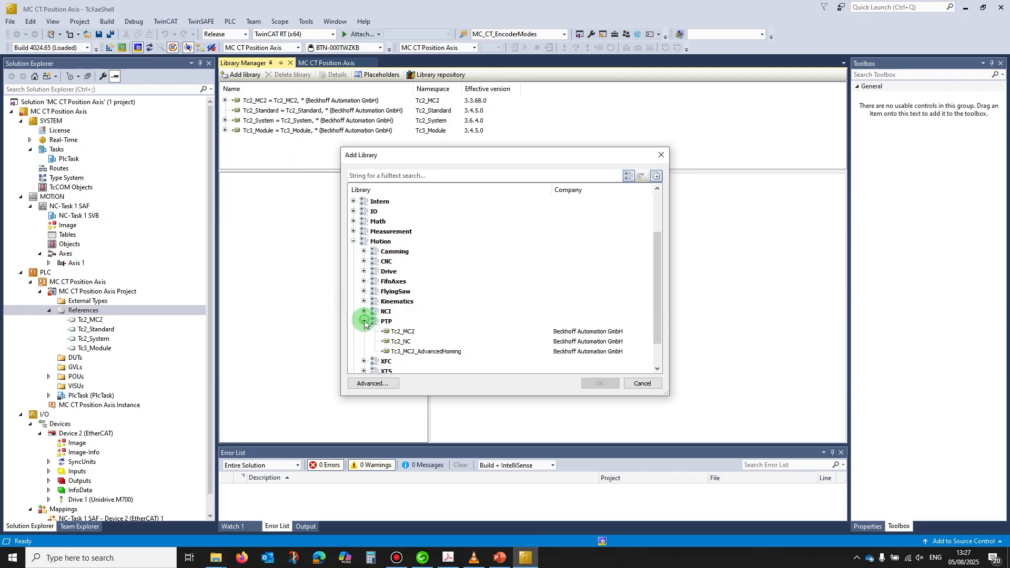
click(401, 341)
click(590, 384)
Add the Tc3_MC2_AdvancedHoming library from the Motion PTP category to the PLC project's references
click(245, 74)
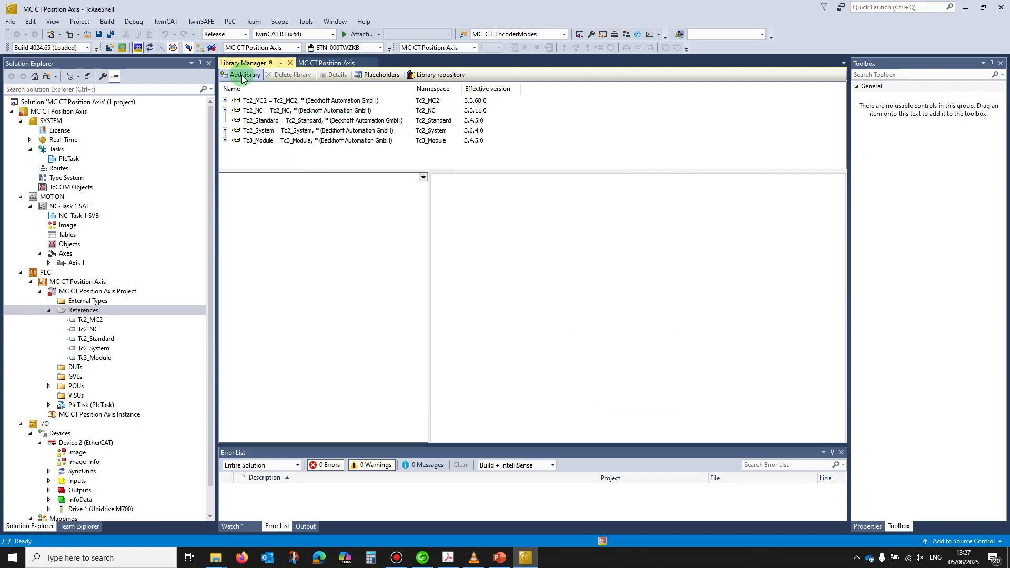
click(360, 301)
scroll(366, 310, down, 2)
click(363, 321)
click(405, 352)
click(591, 383)
Add the Tc2_EtherCAT library from the IO category to the PLC project's references
click(242, 75)
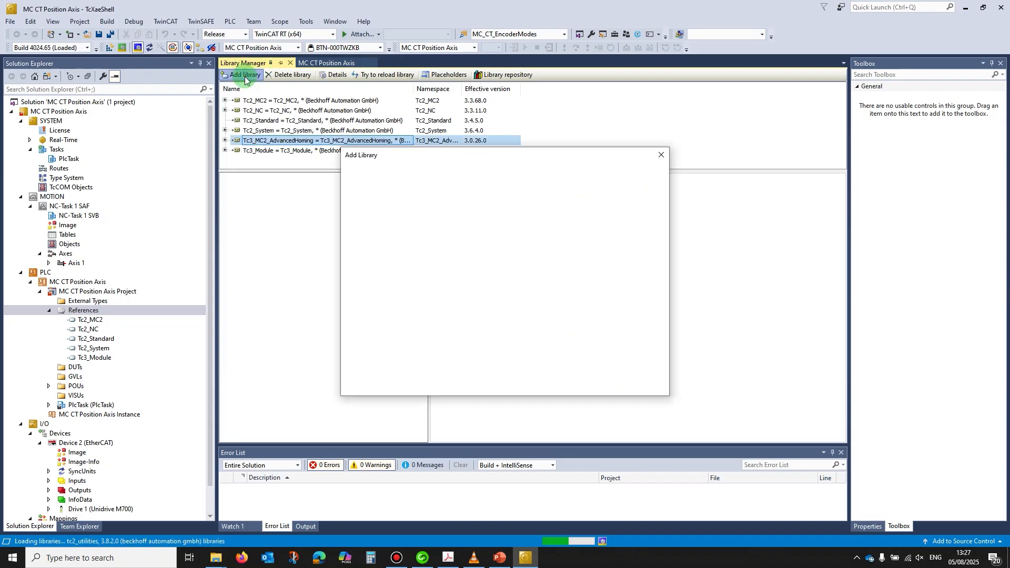
click(486, 233)
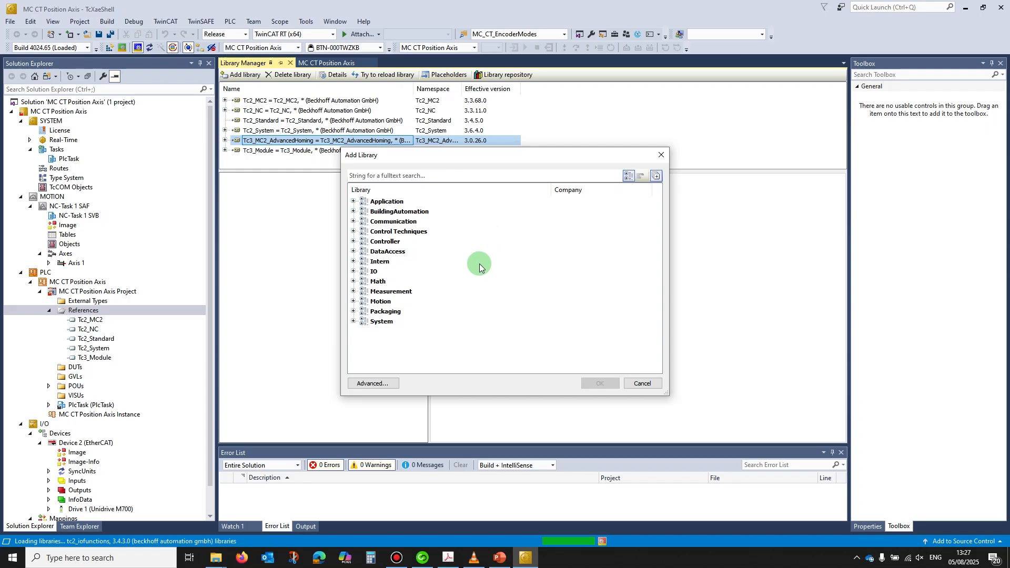
click(353, 271)
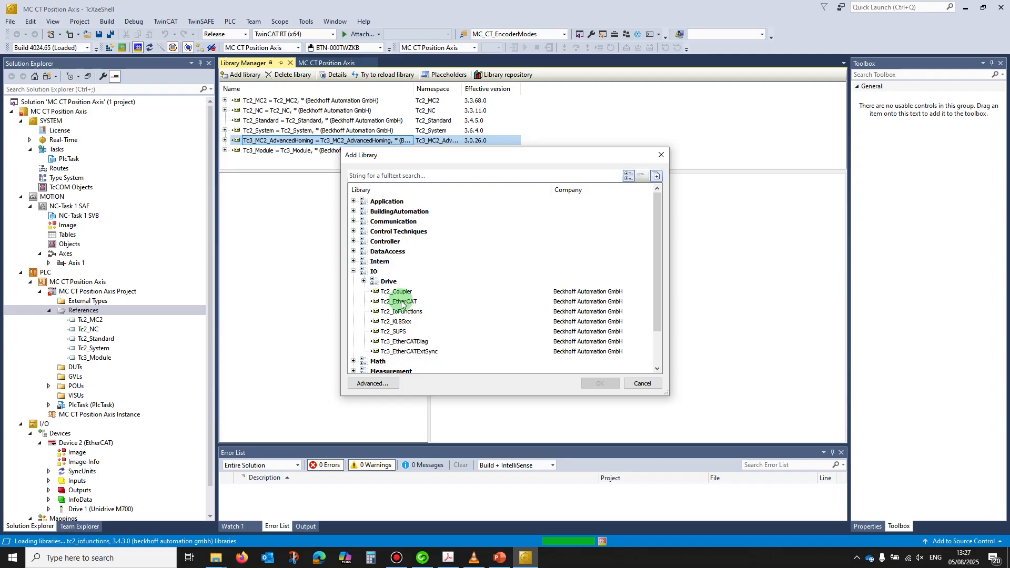
click(397, 303)
click(598, 384)
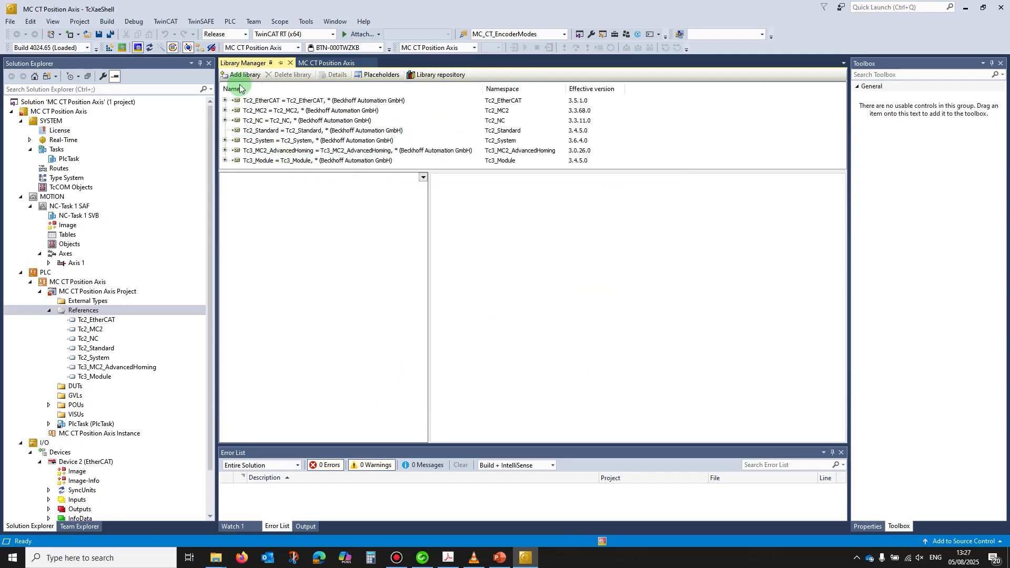
Examine the installed libraries and install options in the PLC Library Repository, then close it
click(231, 23)
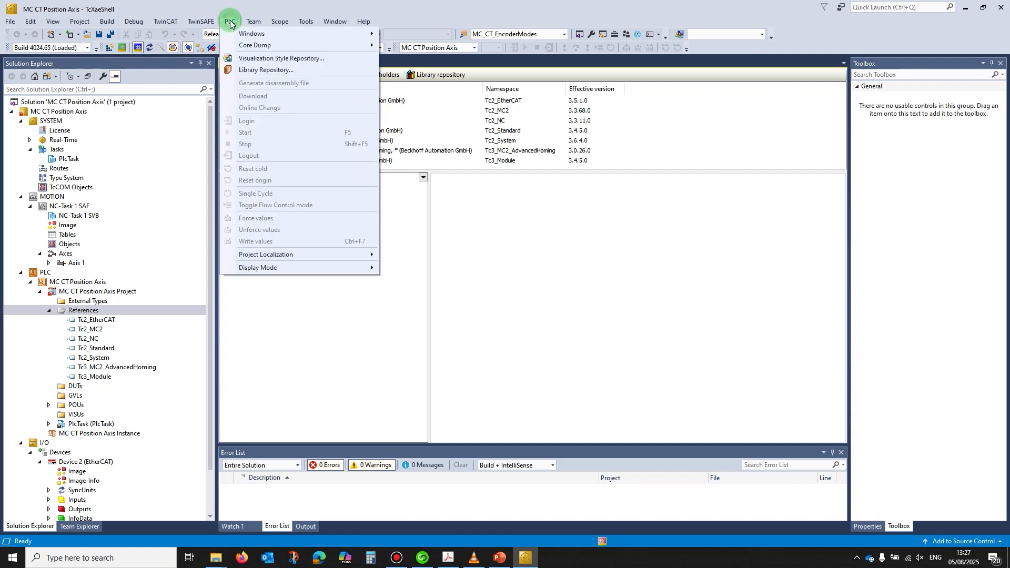
click(259, 70)
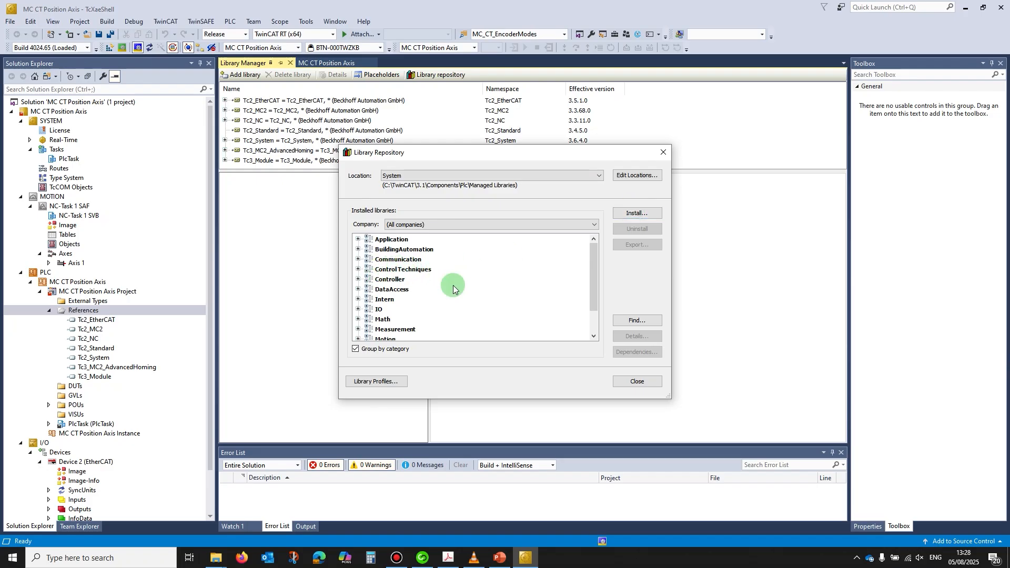
click(636, 381)
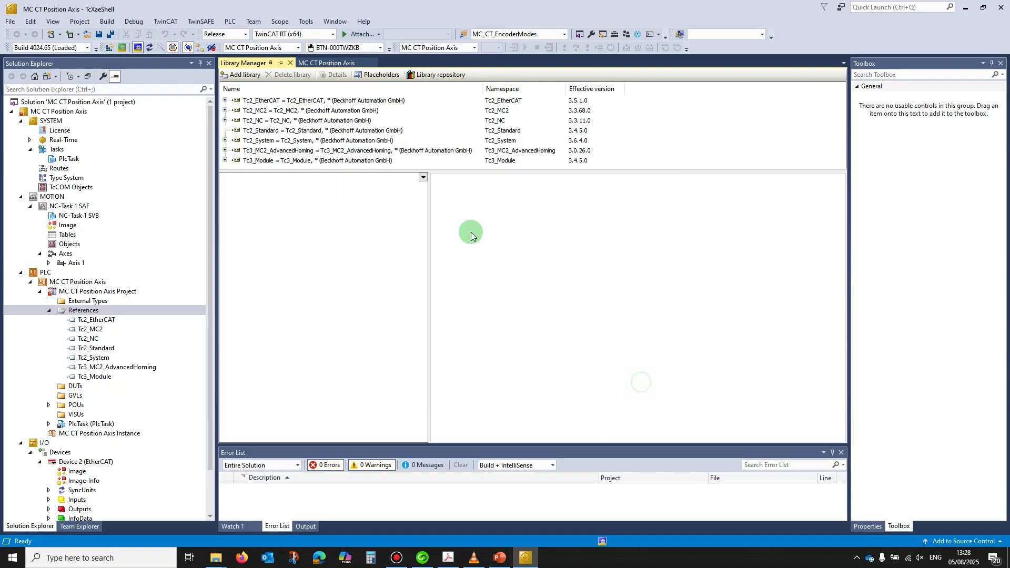
Add the CT NC Axis Interface Library from the Control Techniques Applications category to the PLC project's references
click(242, 74)
click(353, 231)
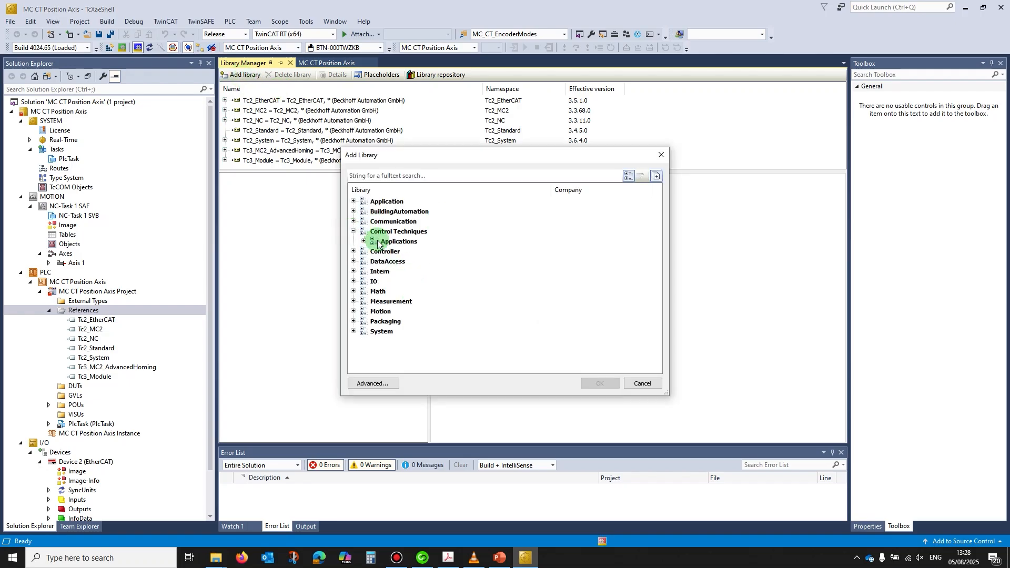
click(364, 241)
click(417, 252)
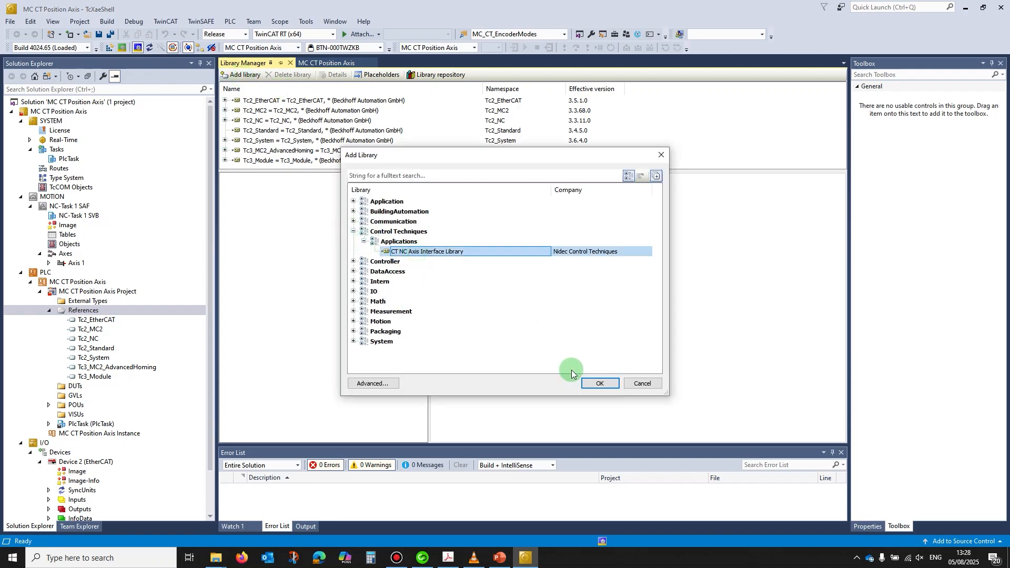
click(598, 384)
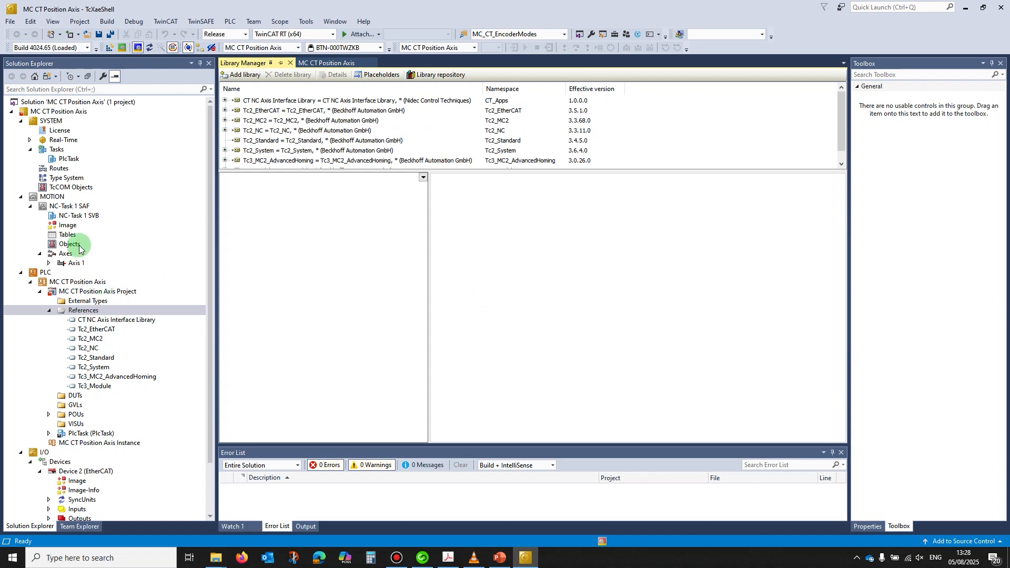
Declare the variables Axis1:AXIS_REF; and Axis1Position:MC_CT_PositionAxis; in the VAR block of the MAIN program
click(49, 415)
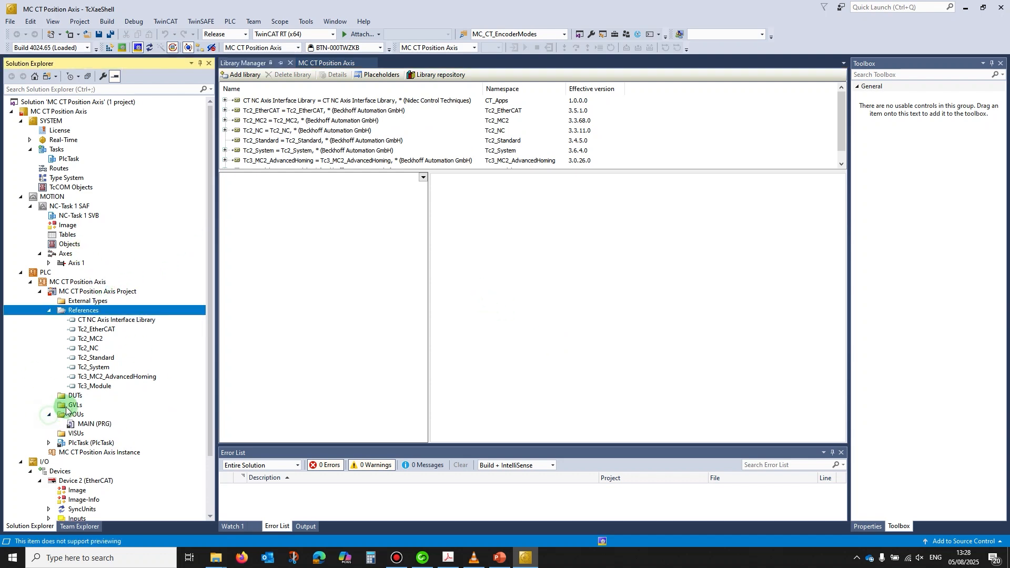
click(87, 425)
double_click(87, 424)
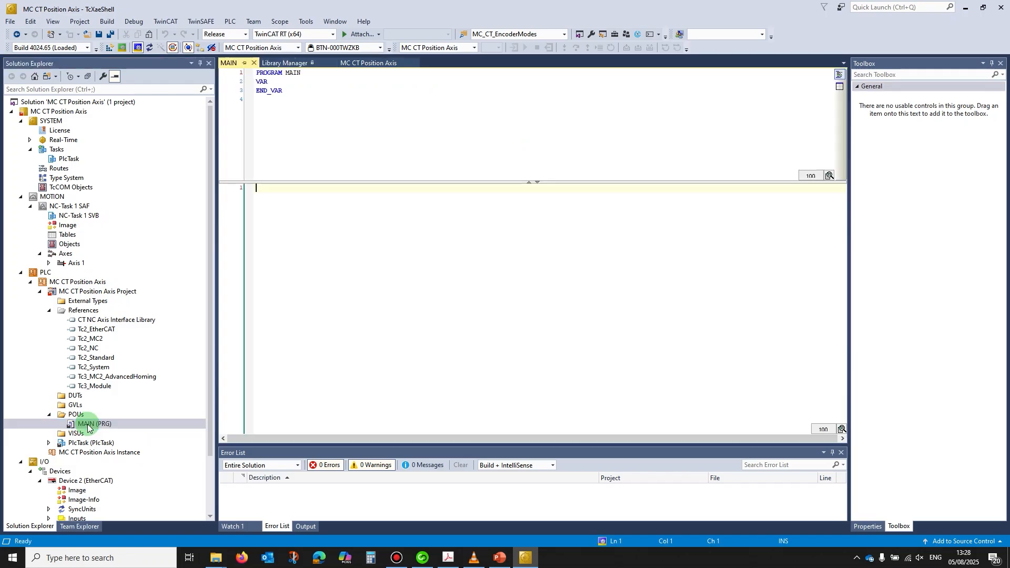
click(295, 79)
key(Return)
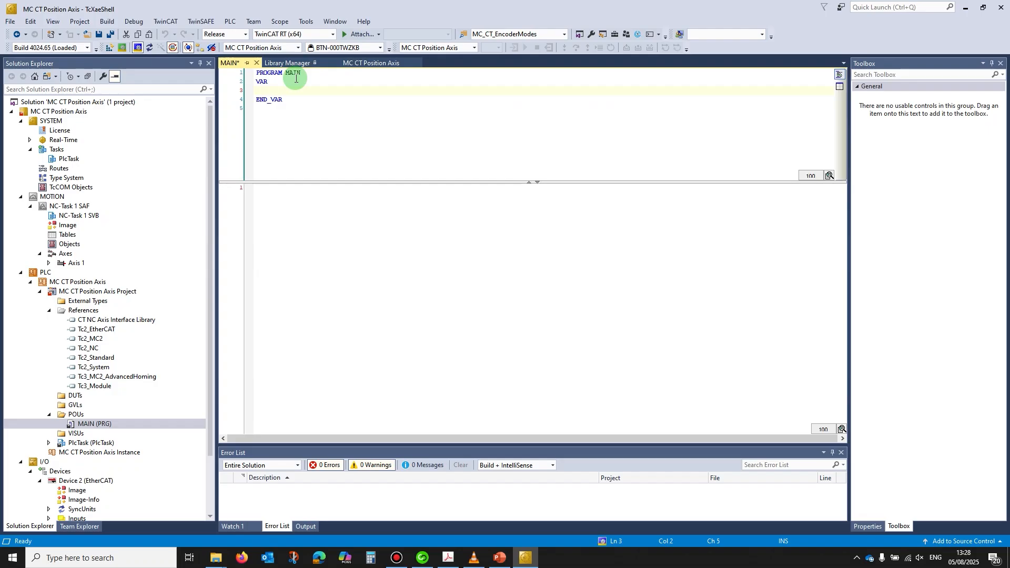
text(Axis1:AXIS_REF;)
key(Return)
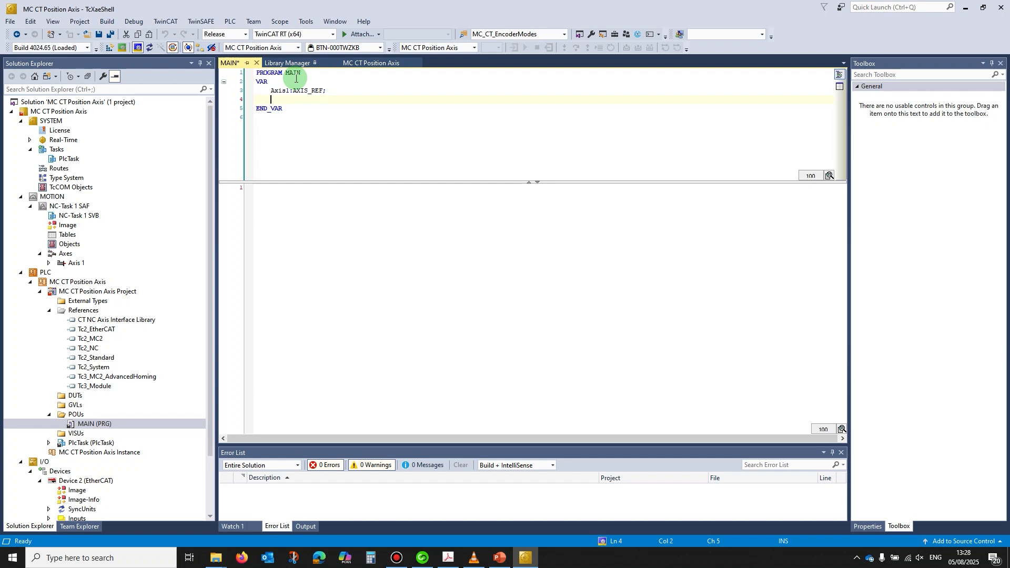
text(Axis1Position:MC_CT_PositionAxis;)
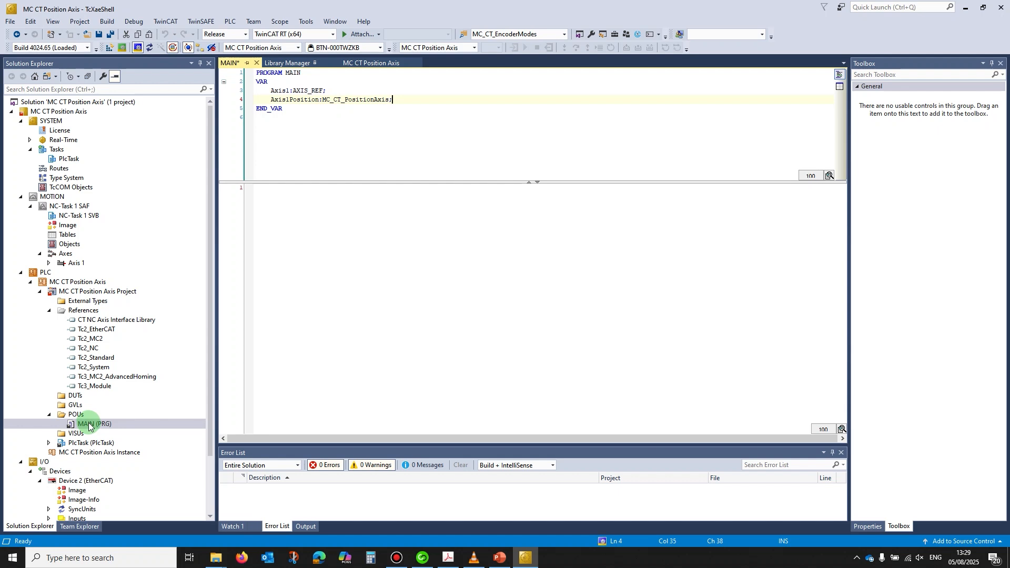
Add an action named Motion in Ladder Logic Diagram (LD) to the MAIN program
right_click(88, 426)
mouse_move(140, 266)
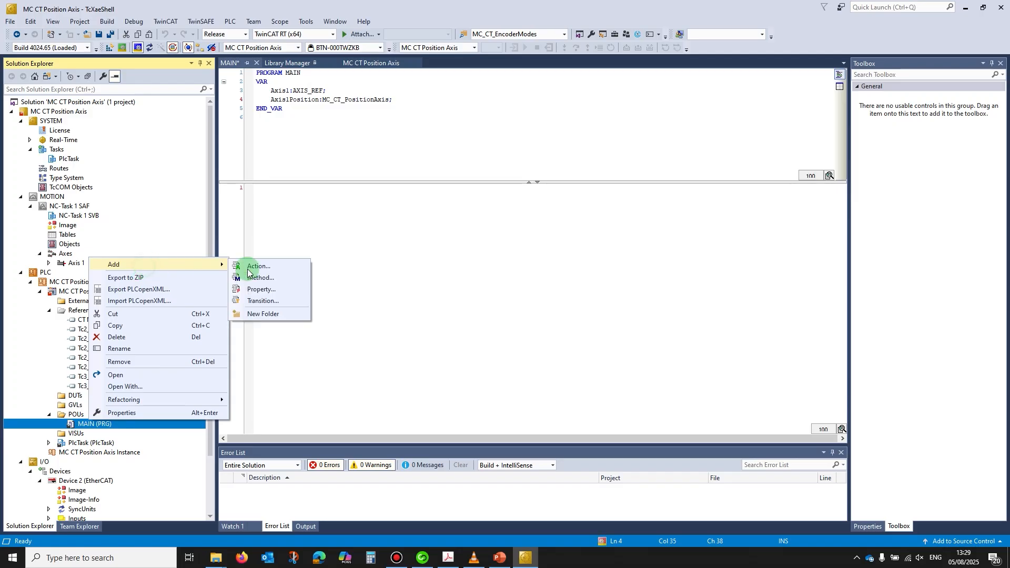
click(257, 266)
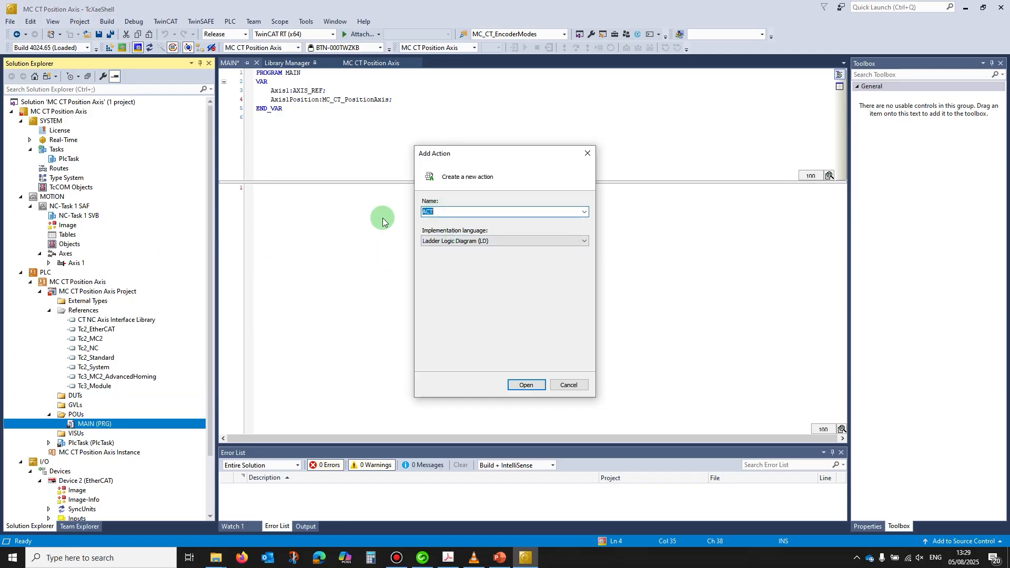
text(Mo)
click(526, 392)
Call the action with Motion(); in the body of the MAIN program
double_click(96, 424)
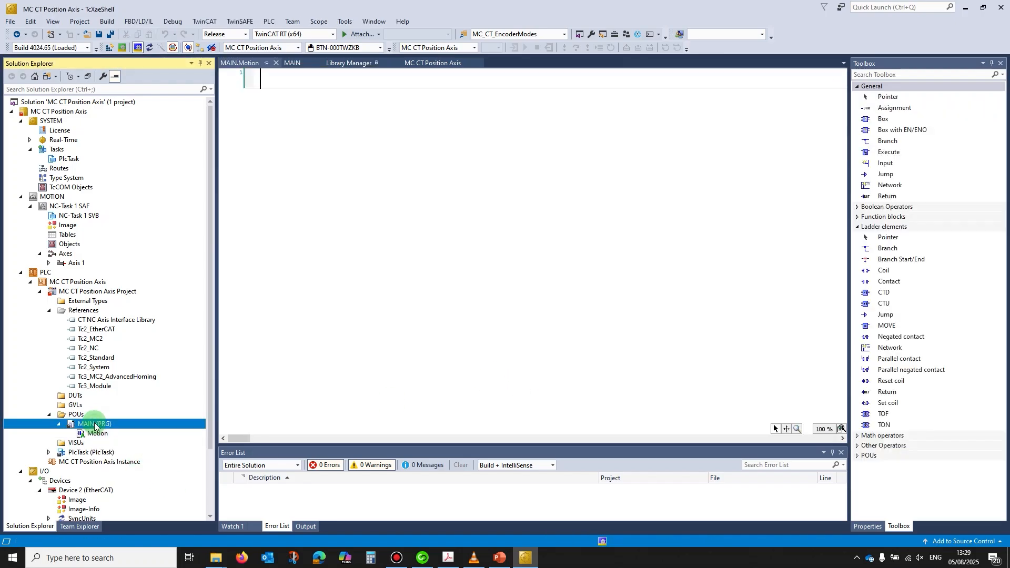
click(283, 191)
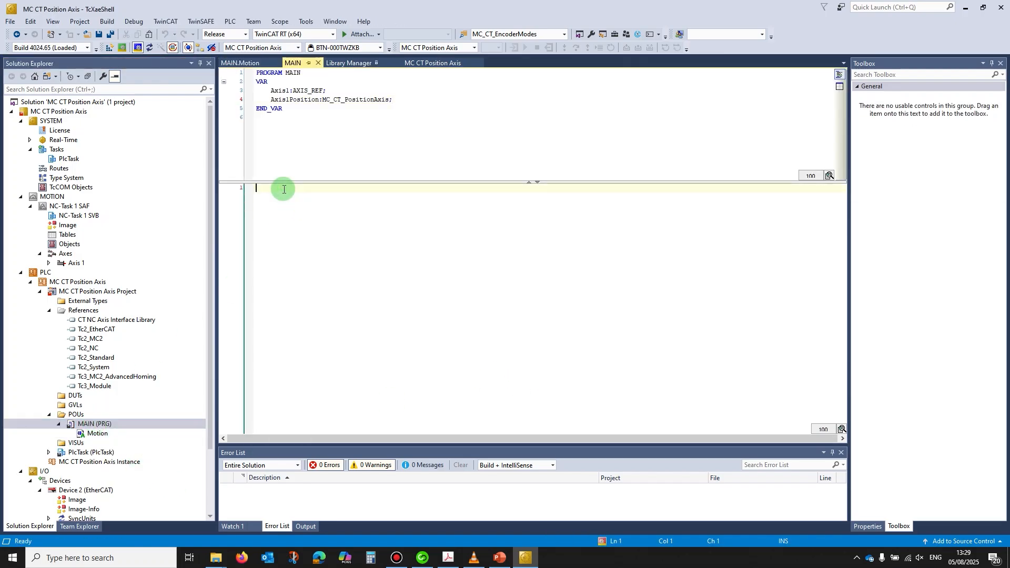
text(Mo)
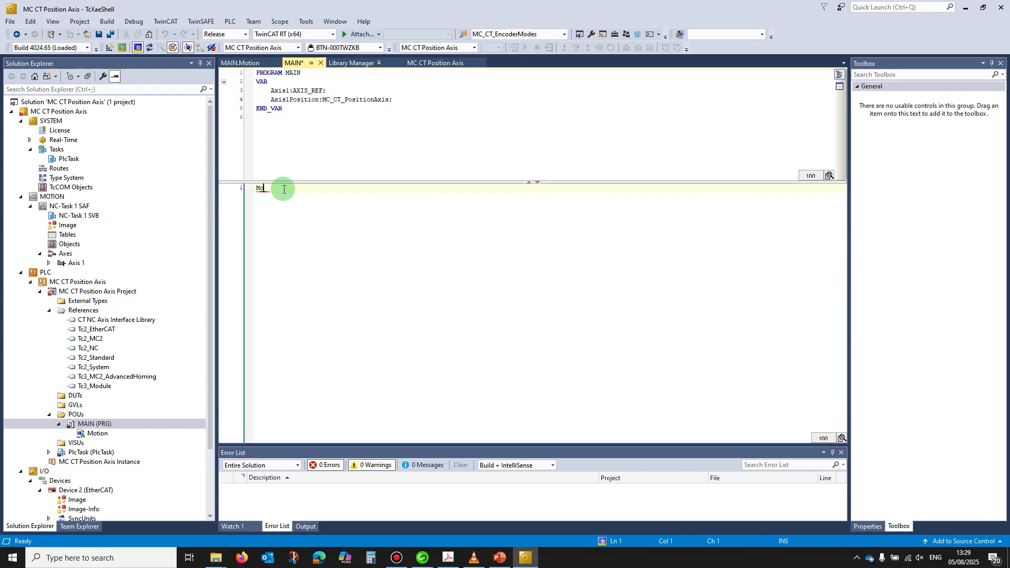
text(tion();)
Insert a box with EN/ENO in the first network of the Motion action and remove its contact and output placeholder
double_click(95, 432)
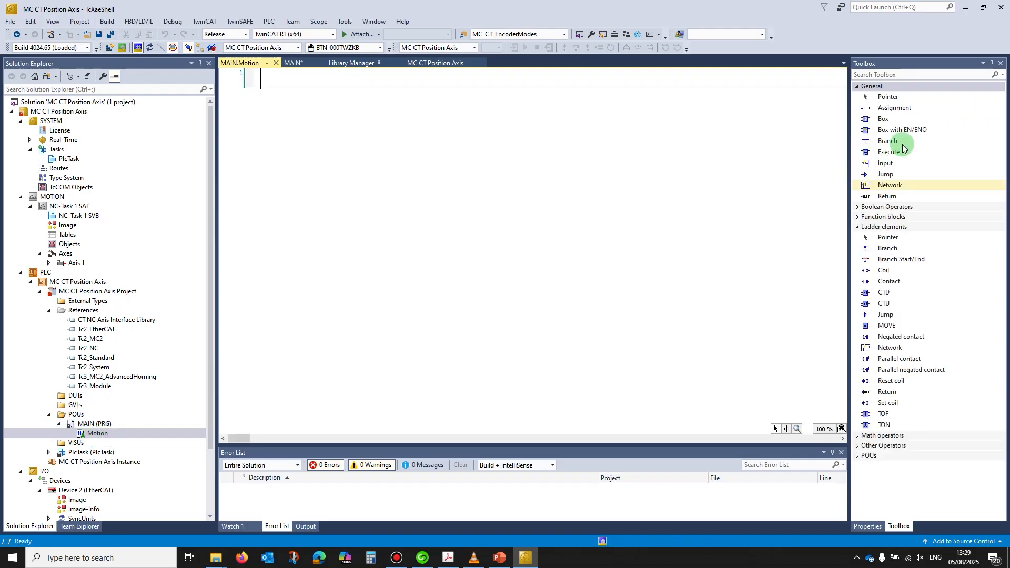
drag(901, 130, 288, 82)
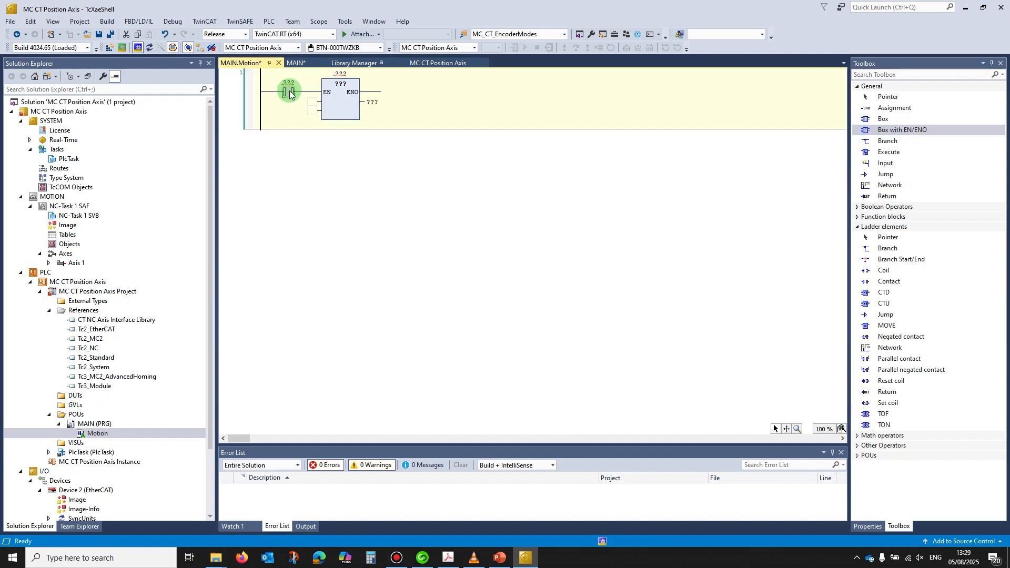
key(Delete)
click(353, 102)
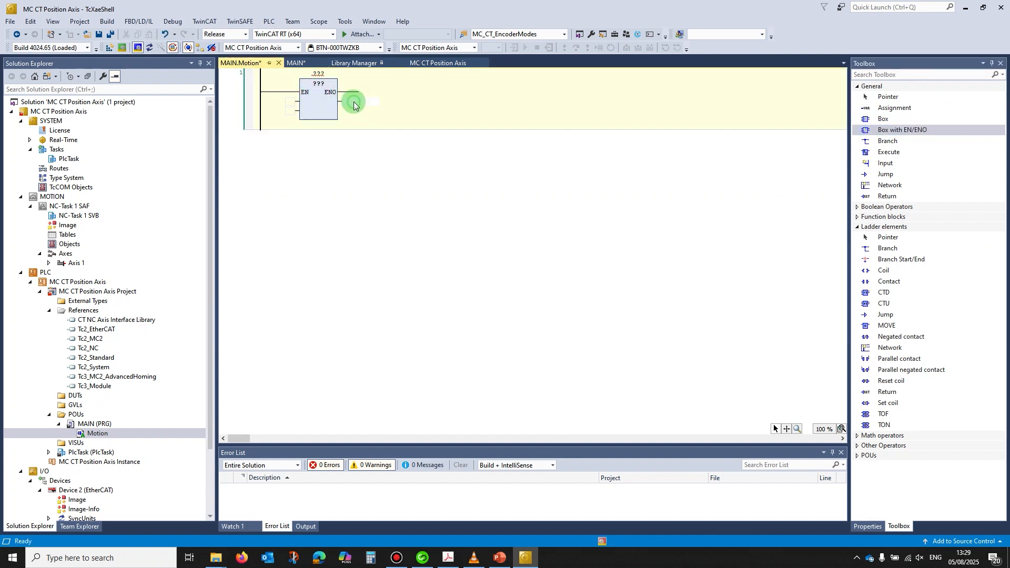
Assign the instance Axis1Position to the box and connect Axis1 to its Axis input
click(317, 74)
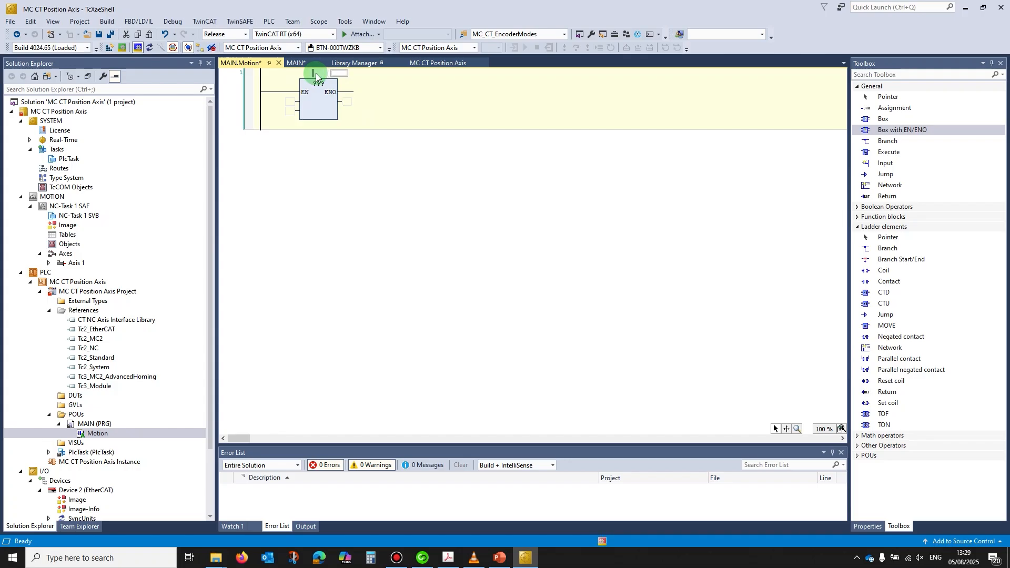
text(Axis1Position)
key(Return)
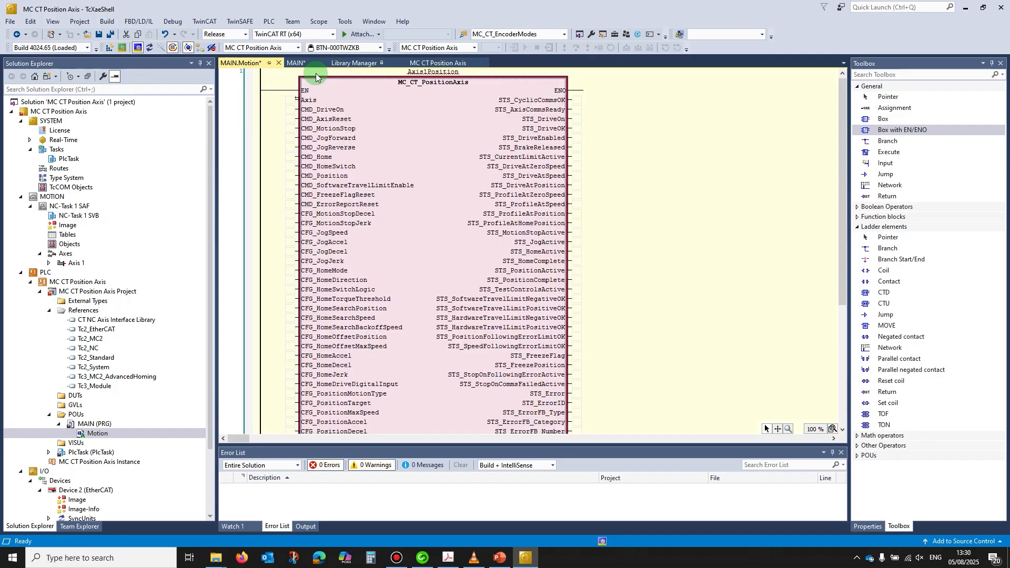
click(287, 100)
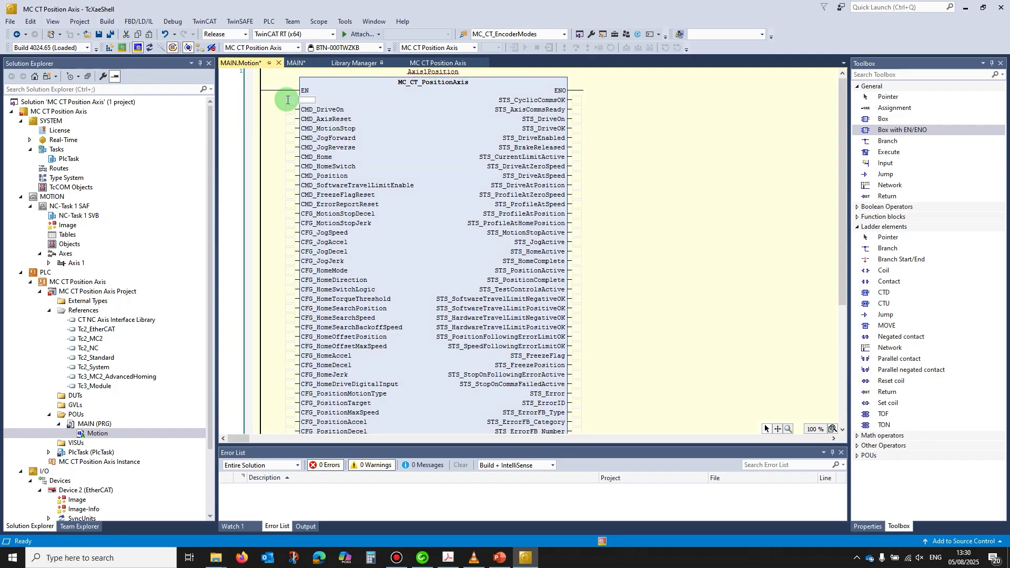
text(Axis)
key(Return)
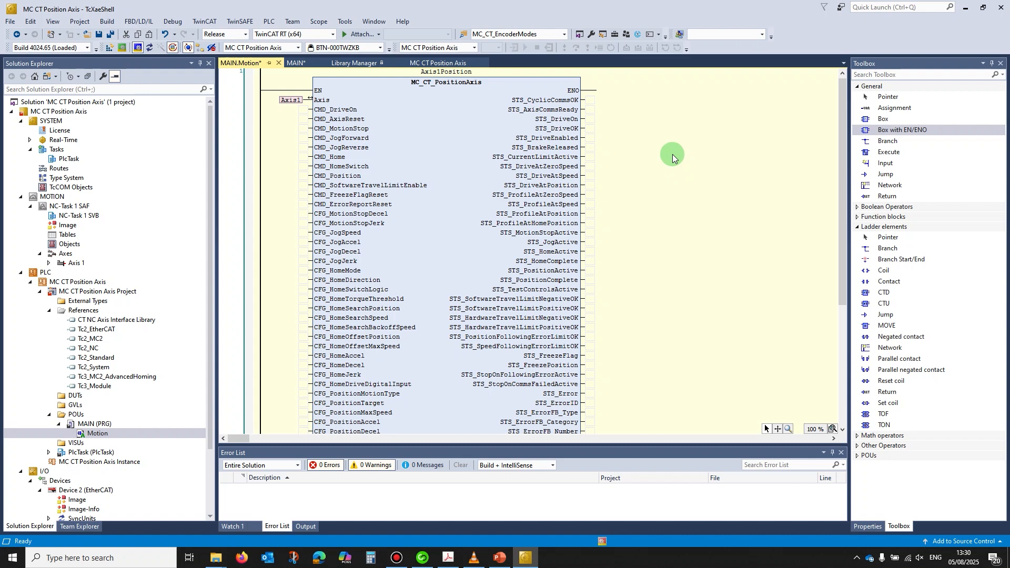
Build the solution and return to the MAIN program
click(107, 22)
click(128, 34)
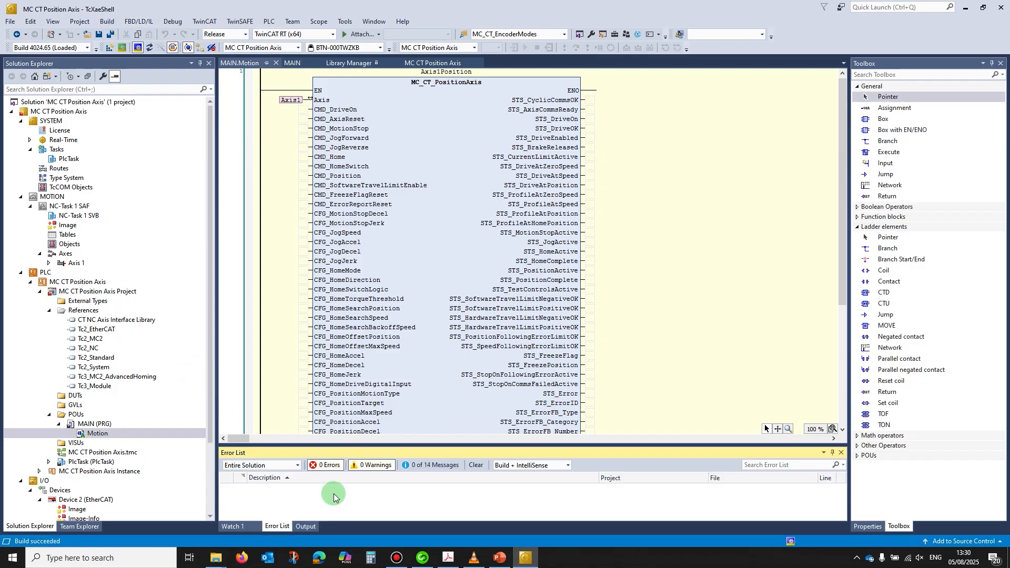
click(293, 63)
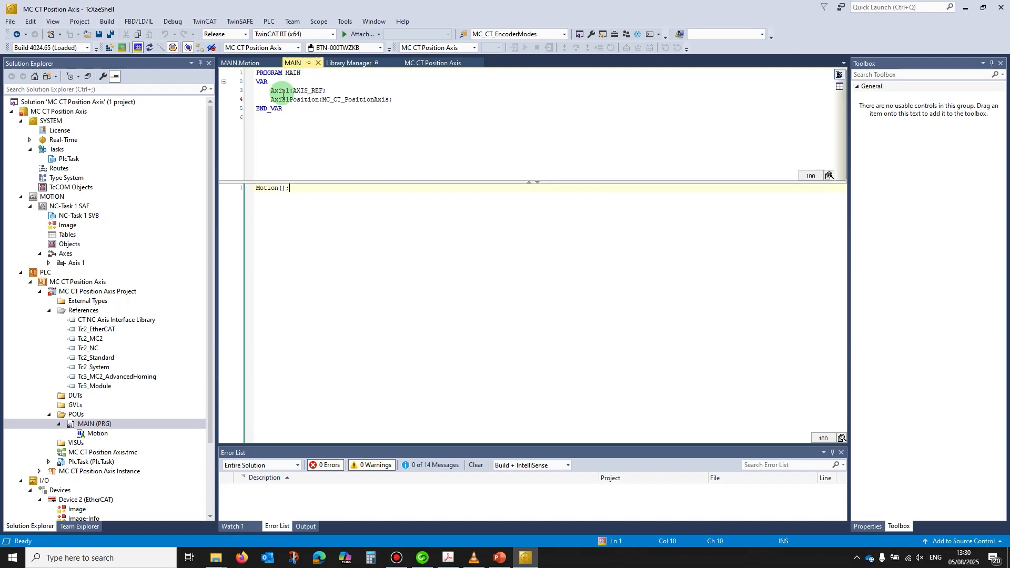
Link NC Axis 1 to the PLC reference MAIN.Axis1 in the axis settings
double_click(74, 263)
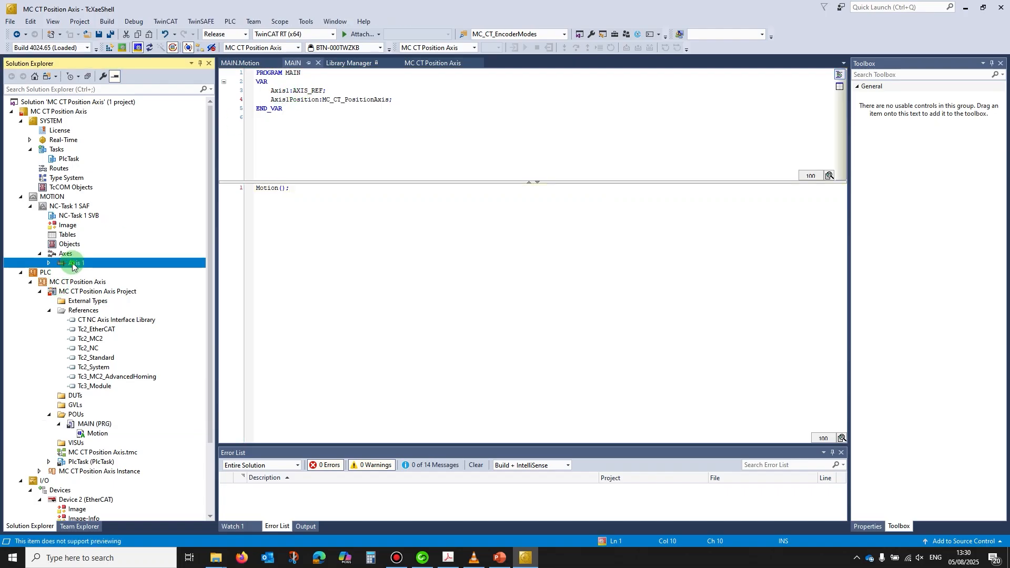
click(262, 80)
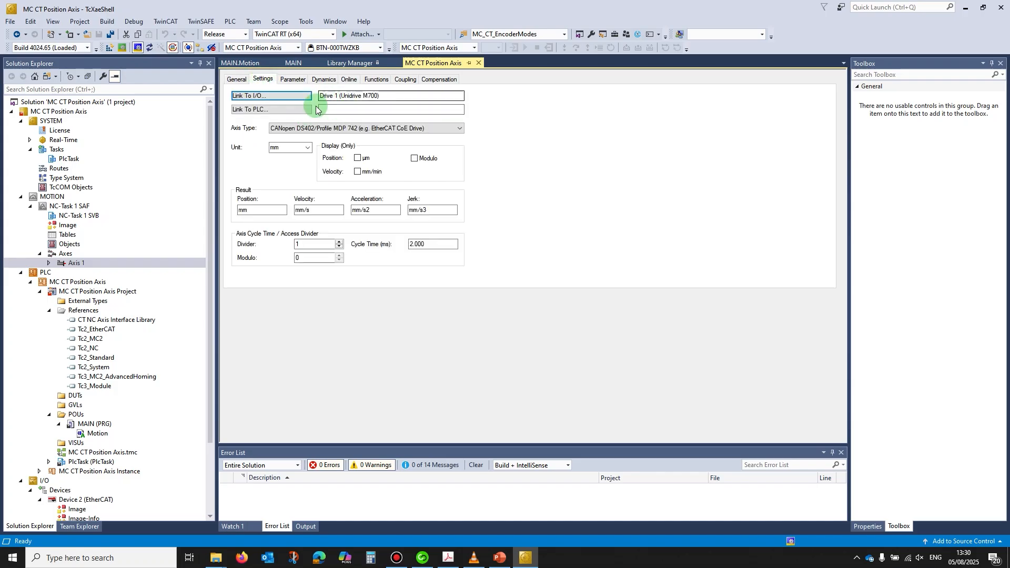
scroll(100, 460, down, 3)
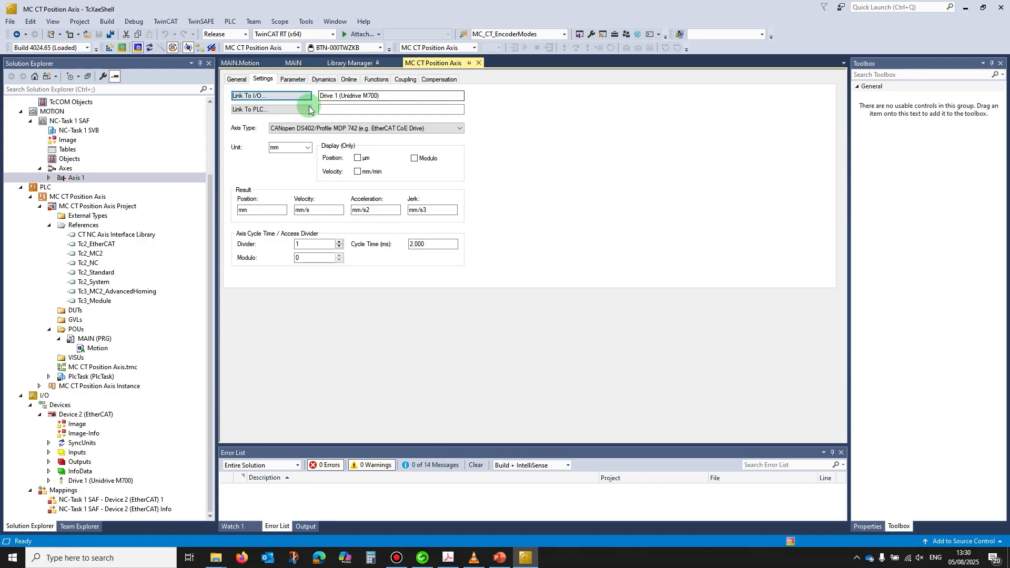
click(265, 110)
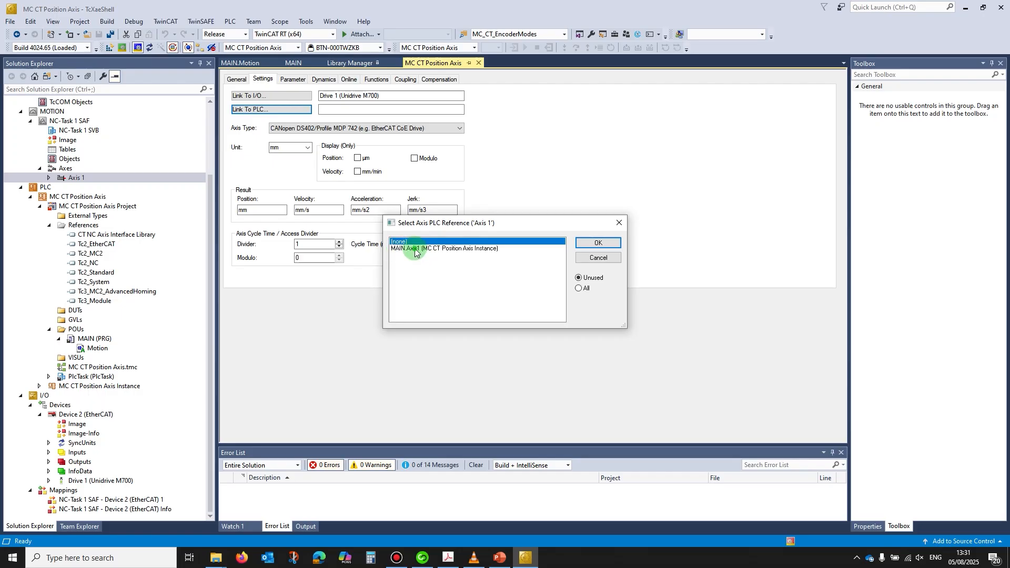
click(416, 248)
click(584, 242)
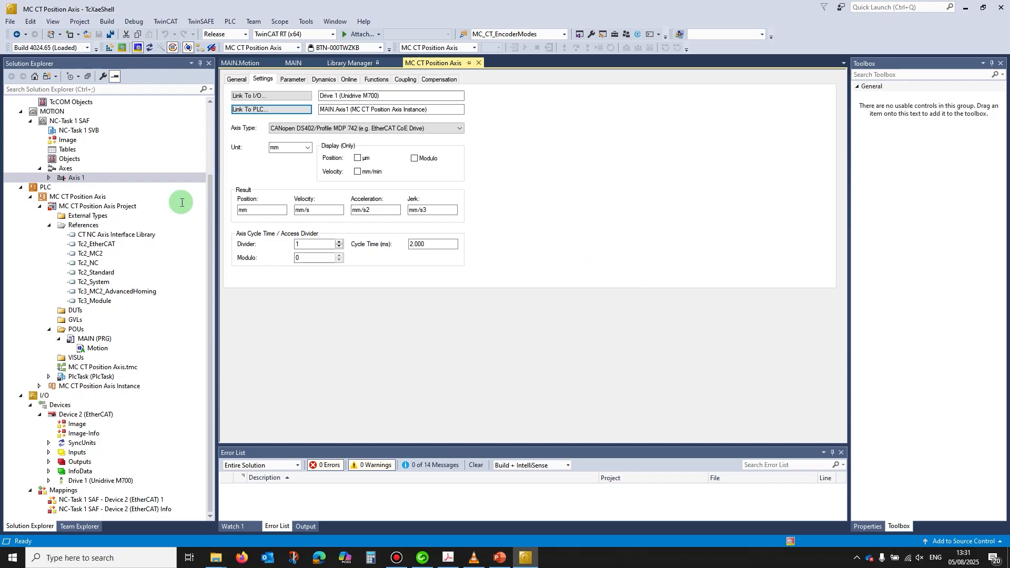
Set the Scaling Factor Denominator to 65536 in the parameters of Axis 1's encoder
double_click(55, 178)
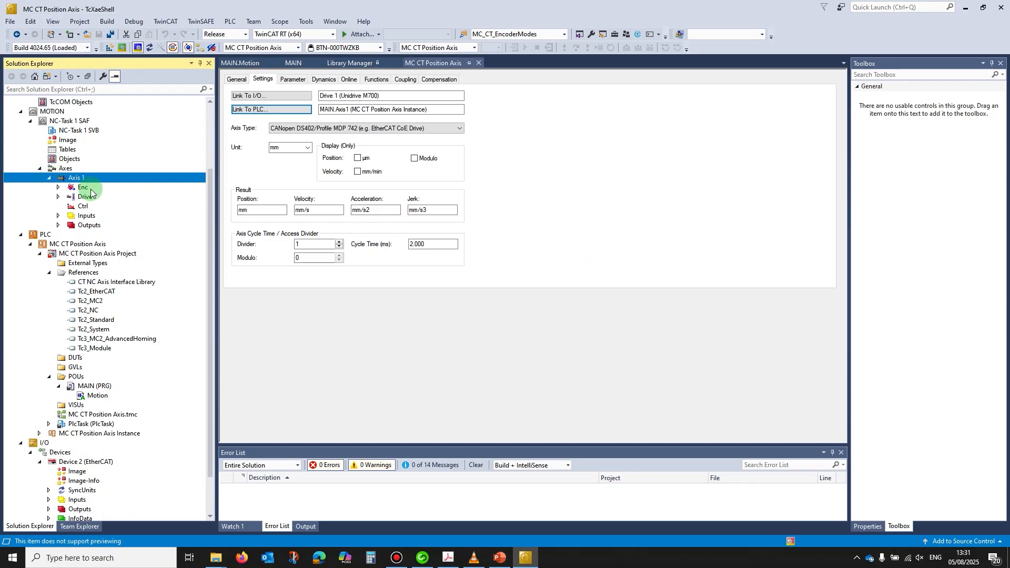
double_click(83, 188)
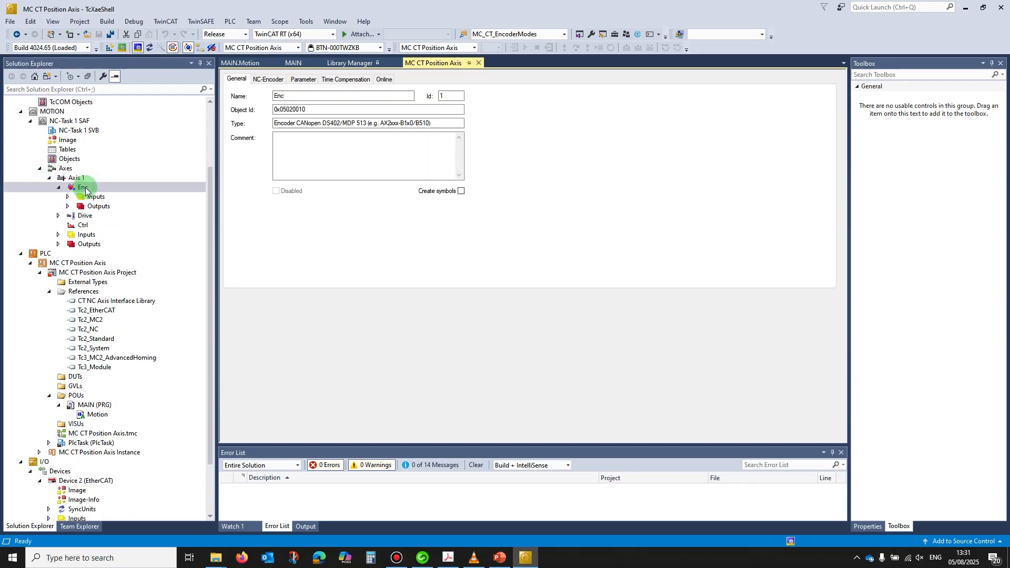
click(303, 80)
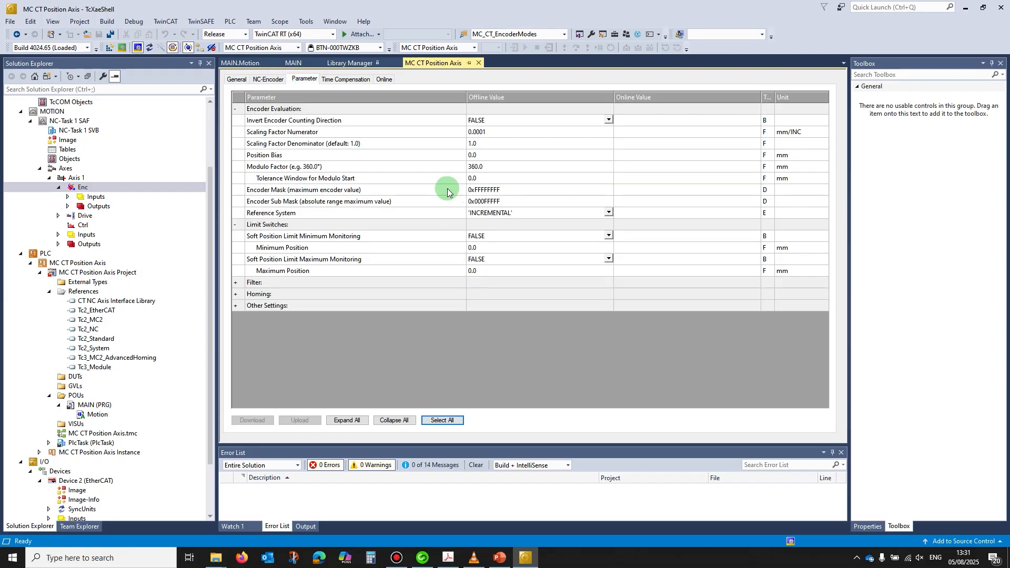
click(478, 132)
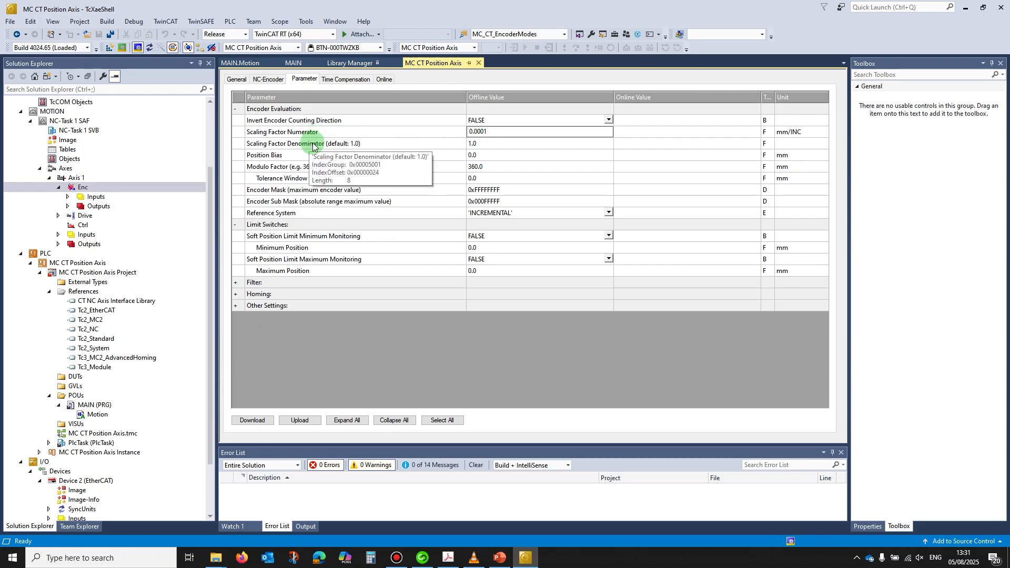
click(473, 143)
click(471, 144)
double_click(471, 144)
text(65536)
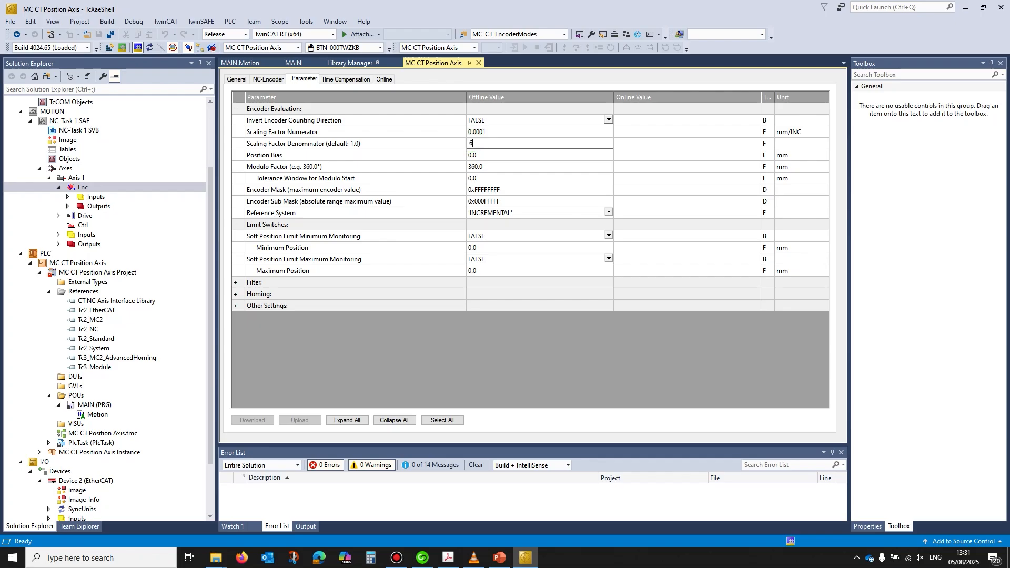
Set both the encoder's Scaling Factor Numerator and its Modulo Factor to 1000
click(488, 132)
drag(491, 130, 468, 131)
text(1000)
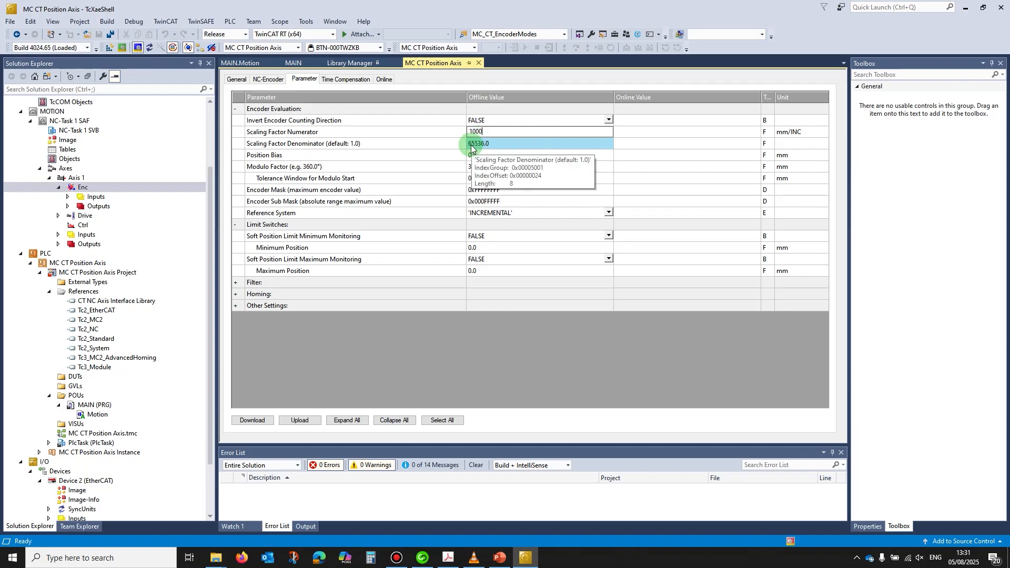
click(519, 151)
click(479, 166)
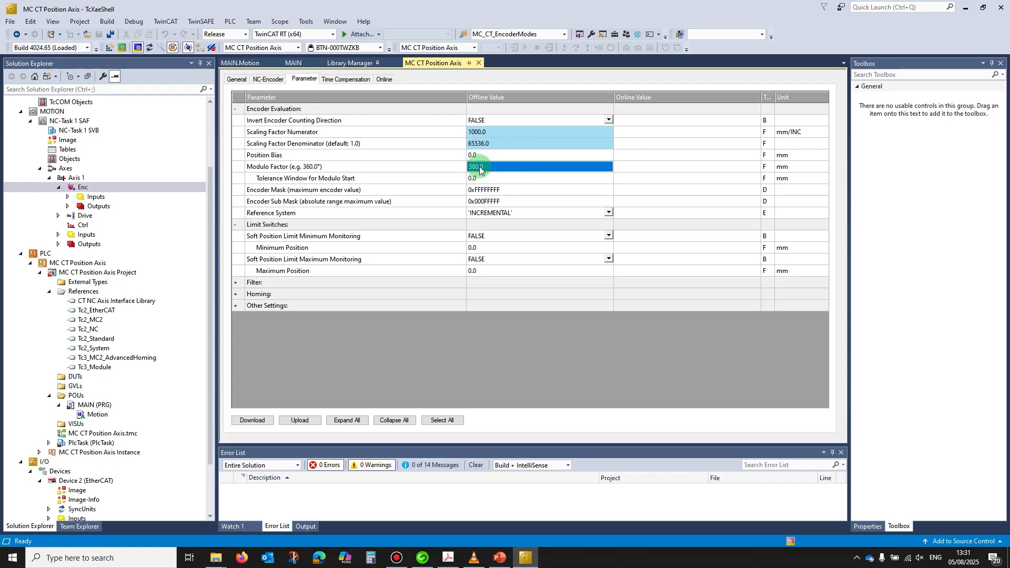
text(1000)
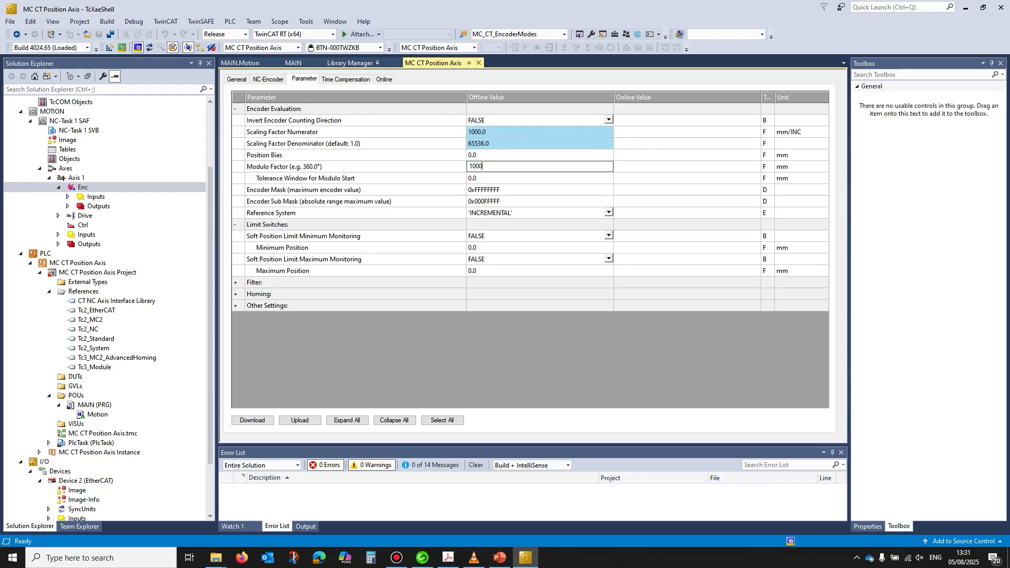
key(Return)
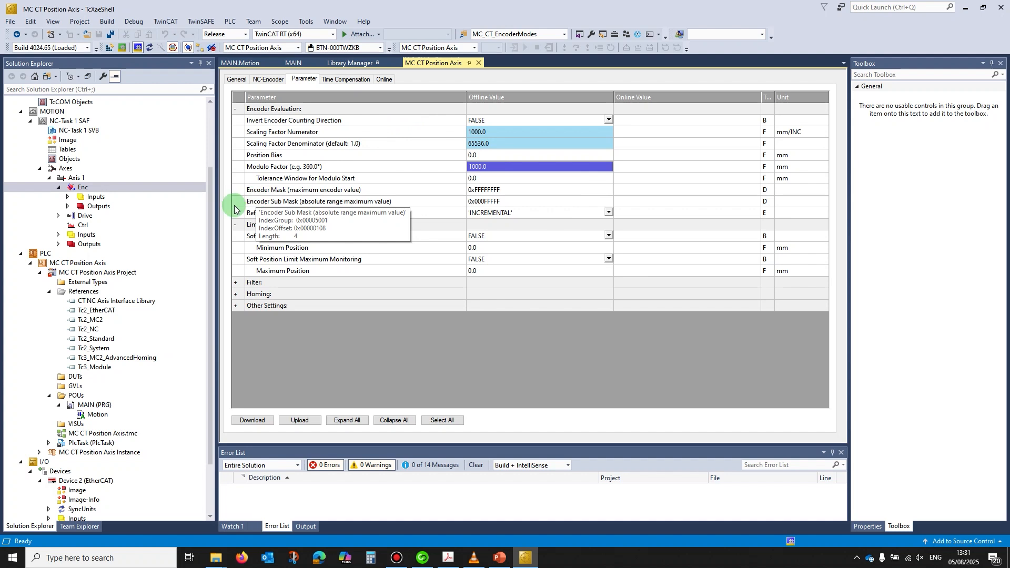
Set the Reference Velocity and Maximum Velocity of Axis 1 to 50000 mm/s in the axis parameters
double_click(76, 179)
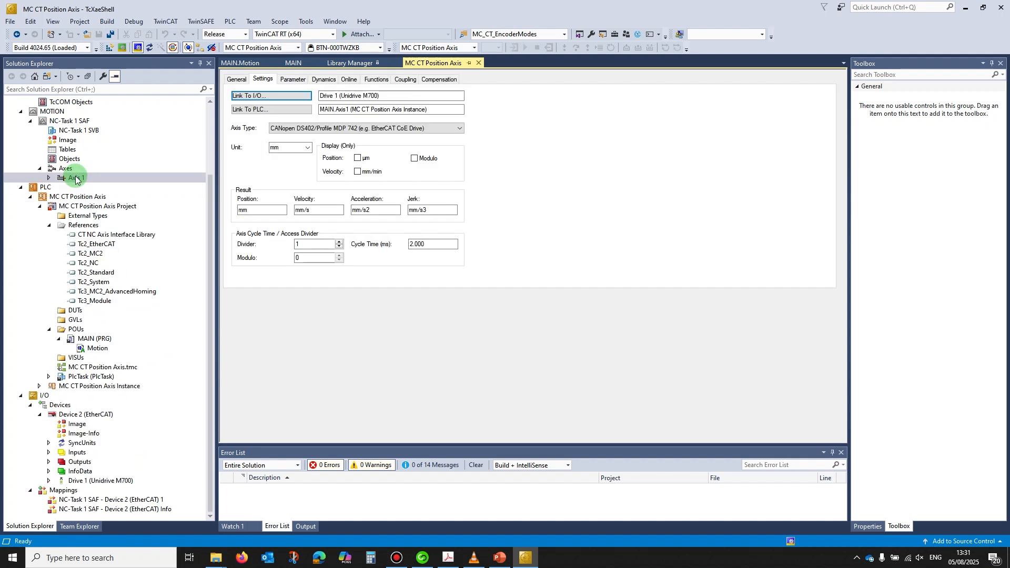
click(288, 80)
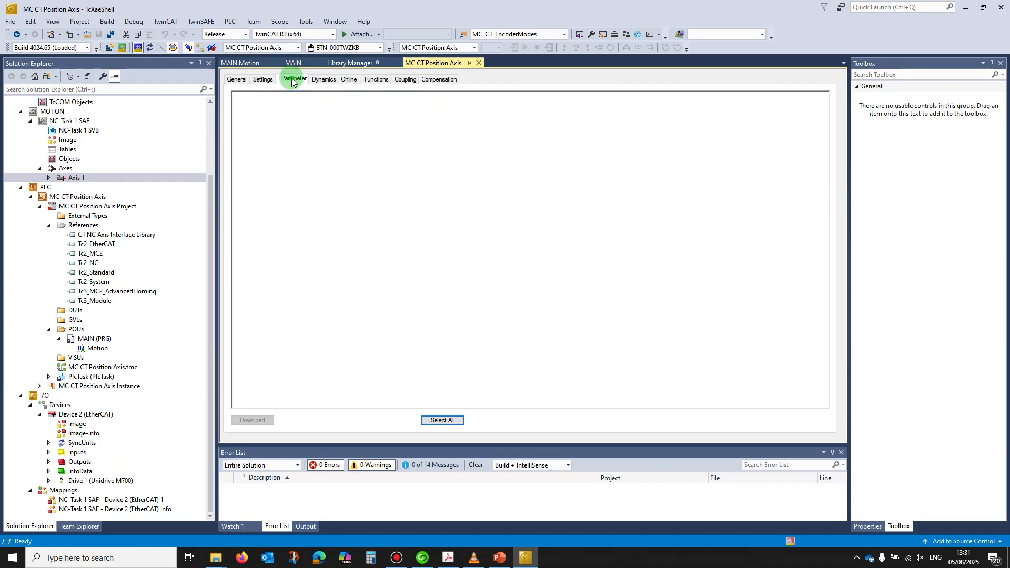
click(474, 121)
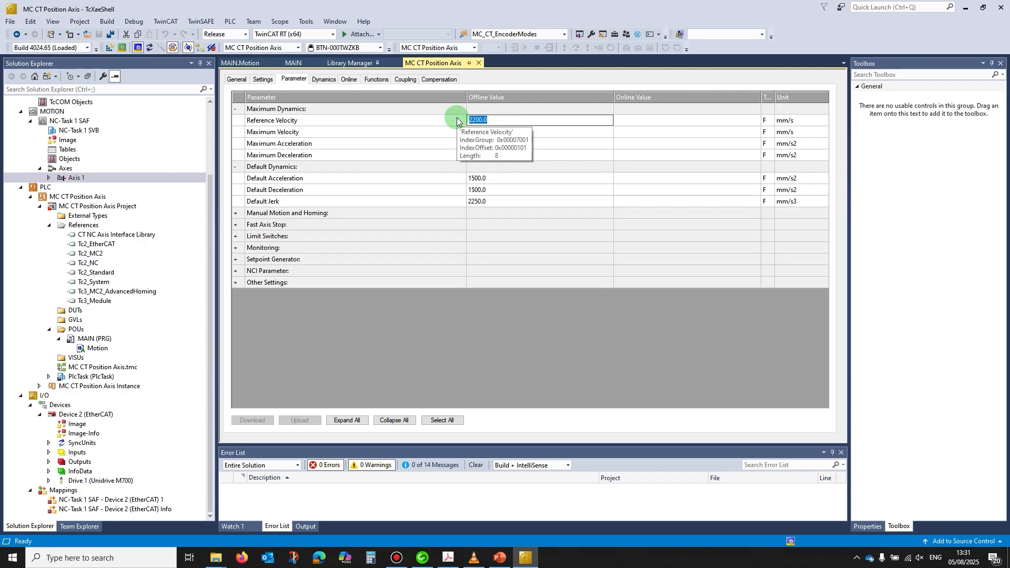
text(50)
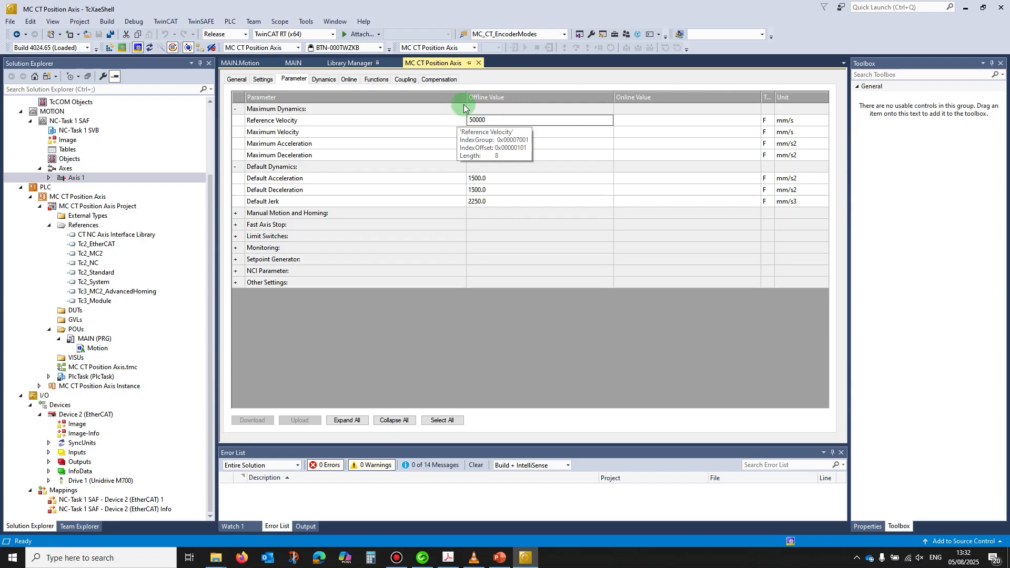
drag(484, 121, 463, 120)
key(ctrl+c)
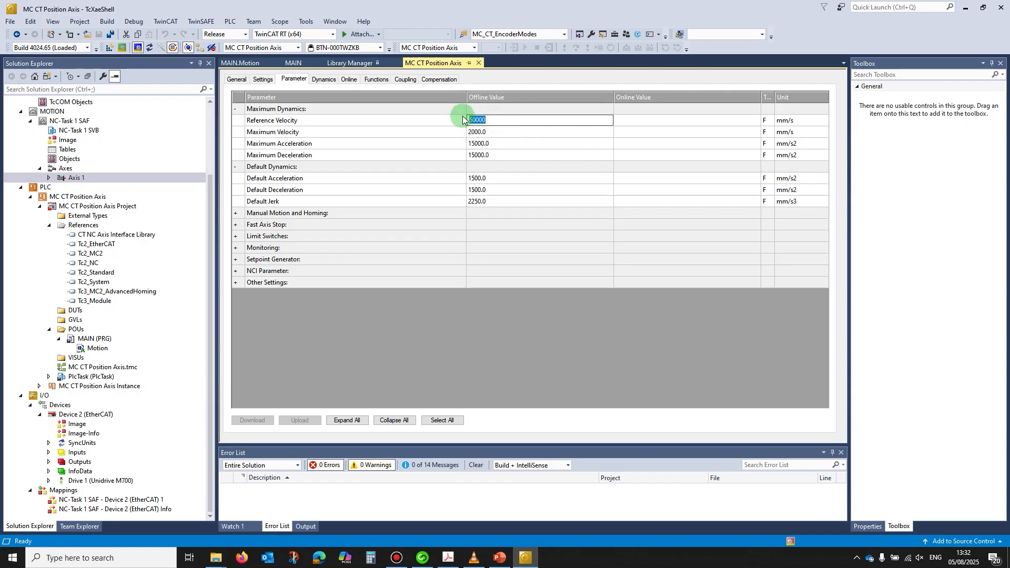
click(491, 134)
click(491, 132)
drag(496, 131, 467, 130)
key(ctrl+v)
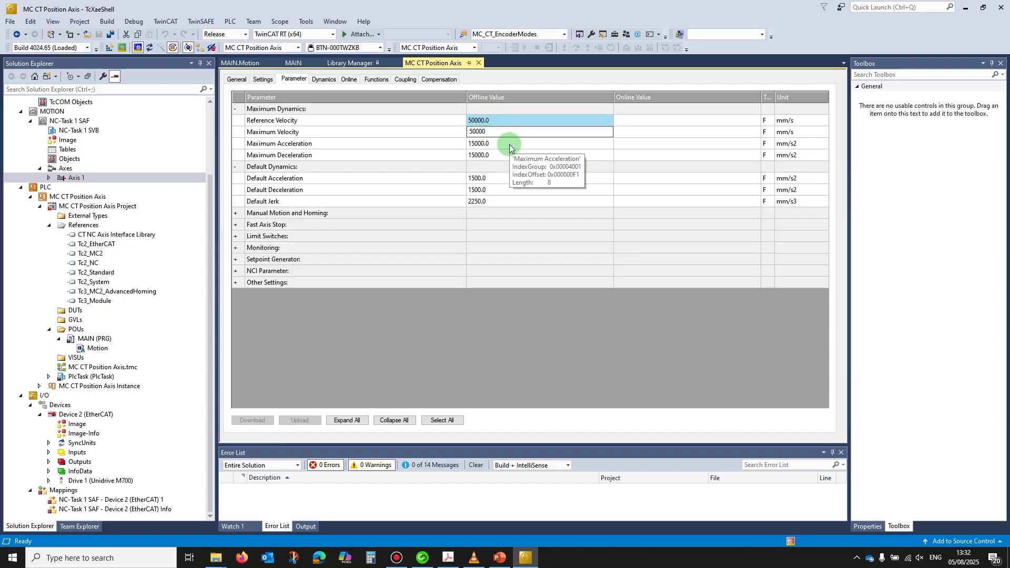
Set the Maximum Acceleration and Maximum Deceleration of Axis 1 to 1e+20 mm/s2
click(511, 145)
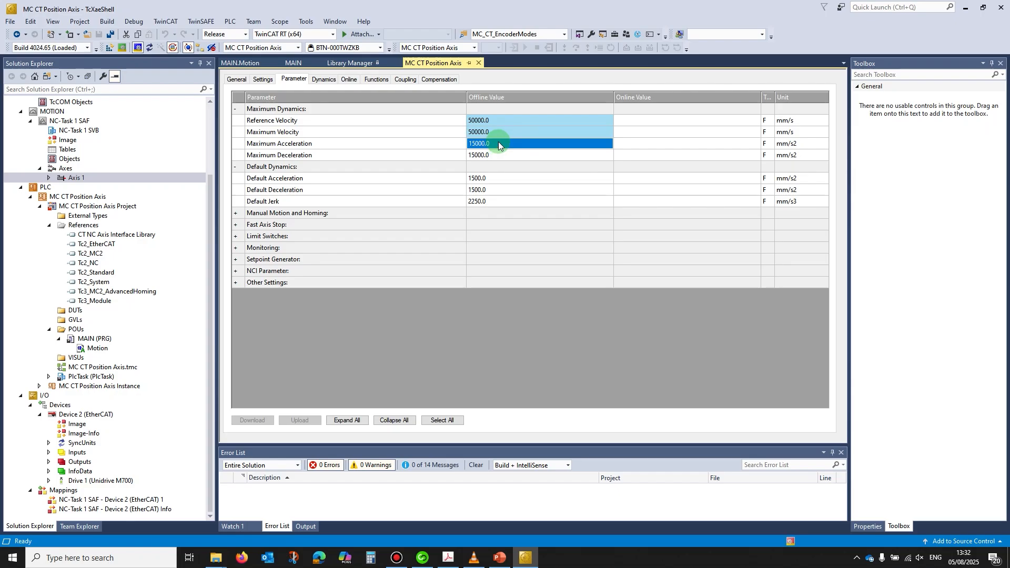
click(498, 142)
drag(456, 142, 456, 141)
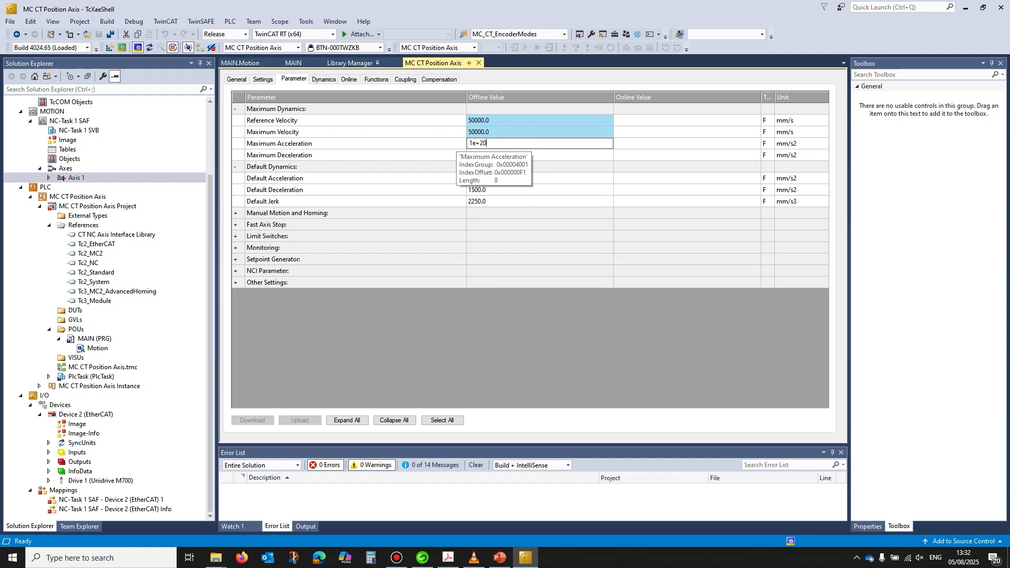
drag(482, 142, 464, 147)
key(ctrl+c)
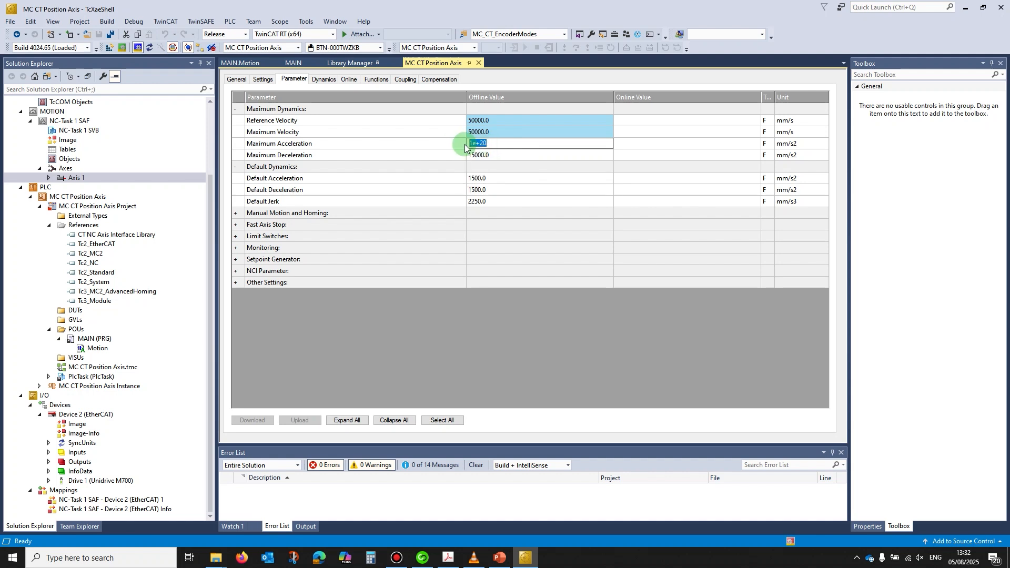
click(493, 146)
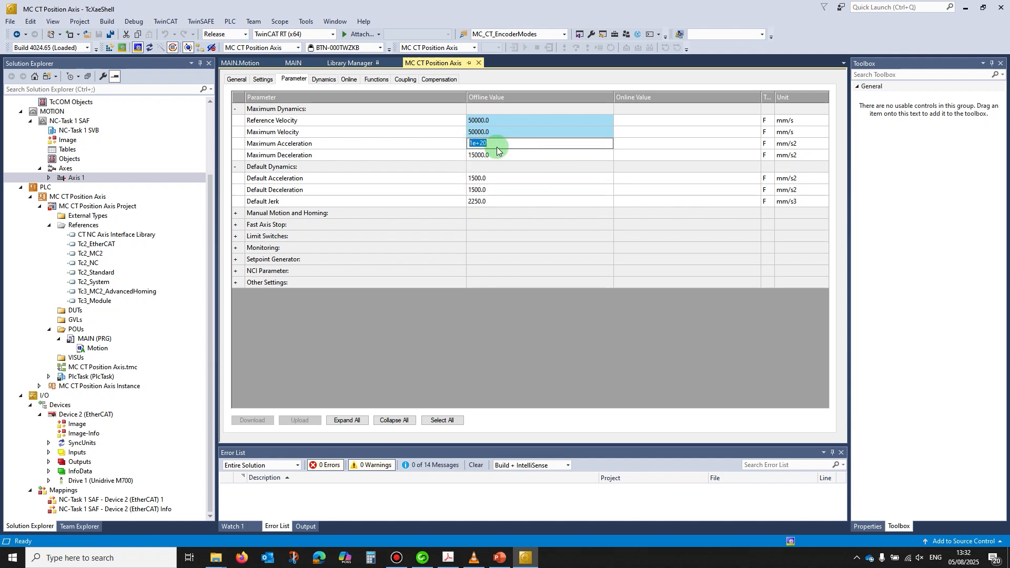
click(492, 155)
click(493, 156)
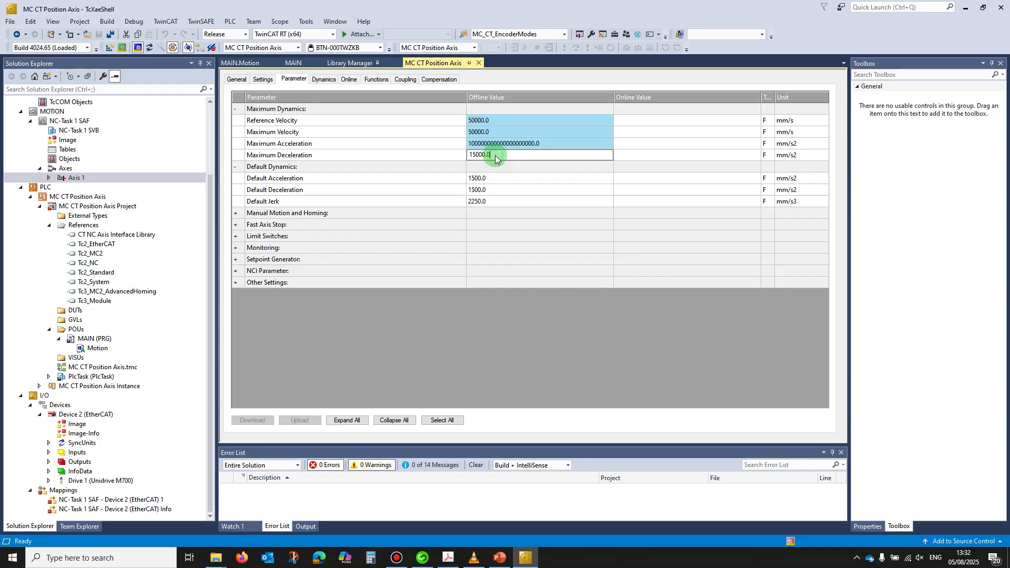
key(ctrl+v)
key(Return)
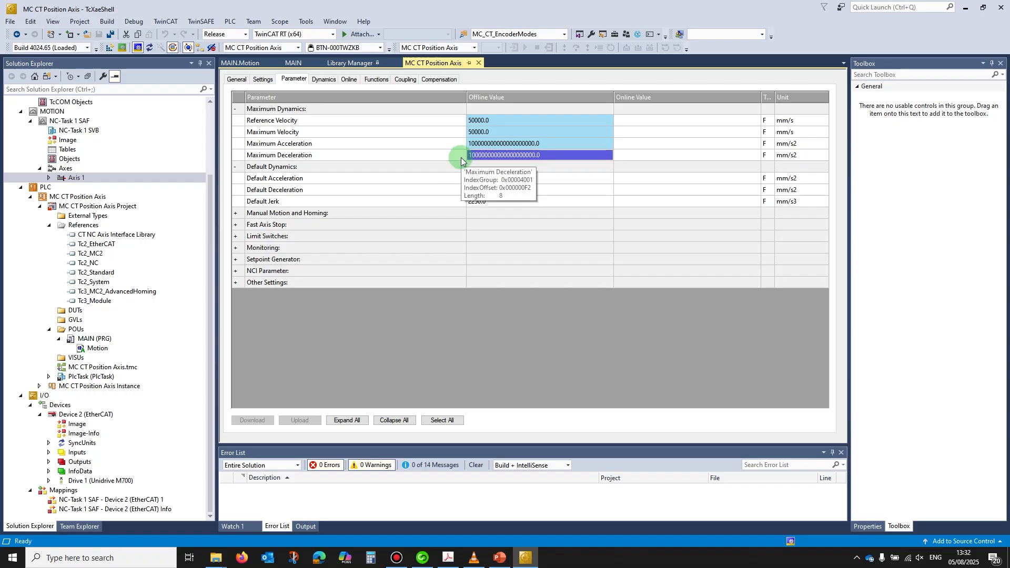
Set the Default Jerk of Axis 1 to 1e+20 mm/s3
click(492, 202)
key(BackSpace)
key(BackSpace)
key(BackSpace)
key(BackSpace)
key(BackSpace)
key(BackSpace)
text(1e+20)
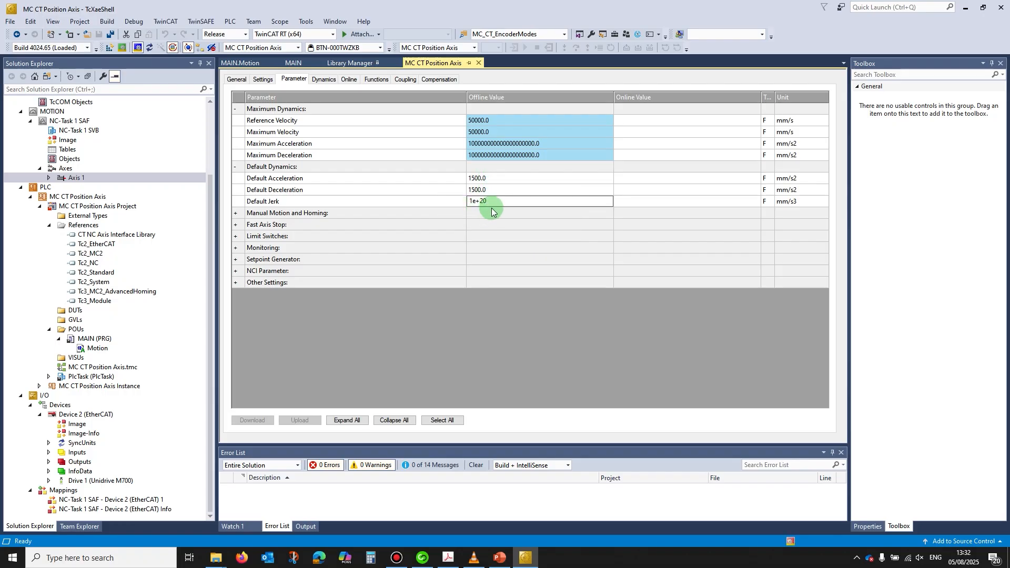
key(Return)
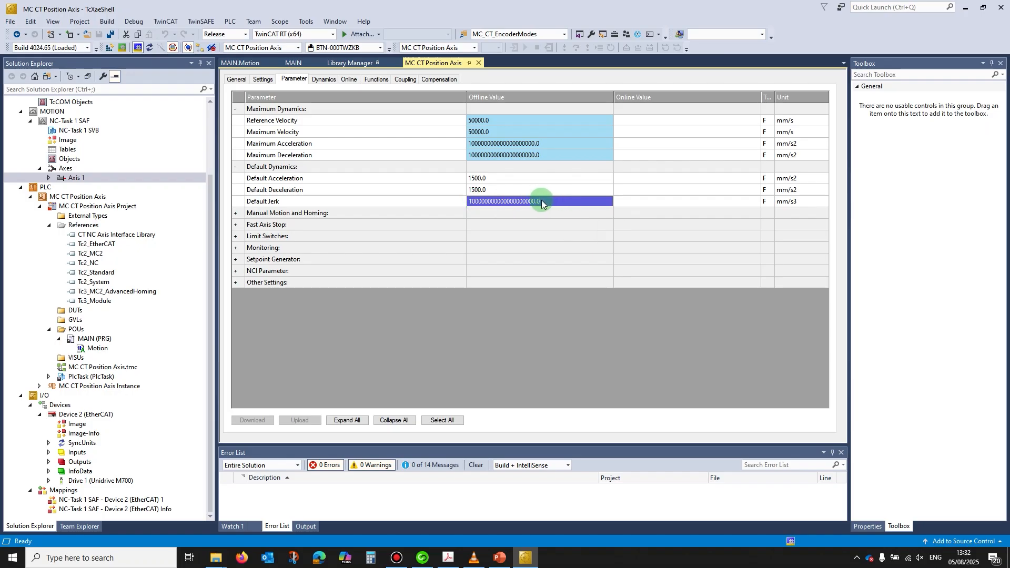
Set Position Lag, Position Range and Target Position Monitoring of Axis 1 to FALSE in the Monitoring parameters
click(235, 248)
click(609, 260)
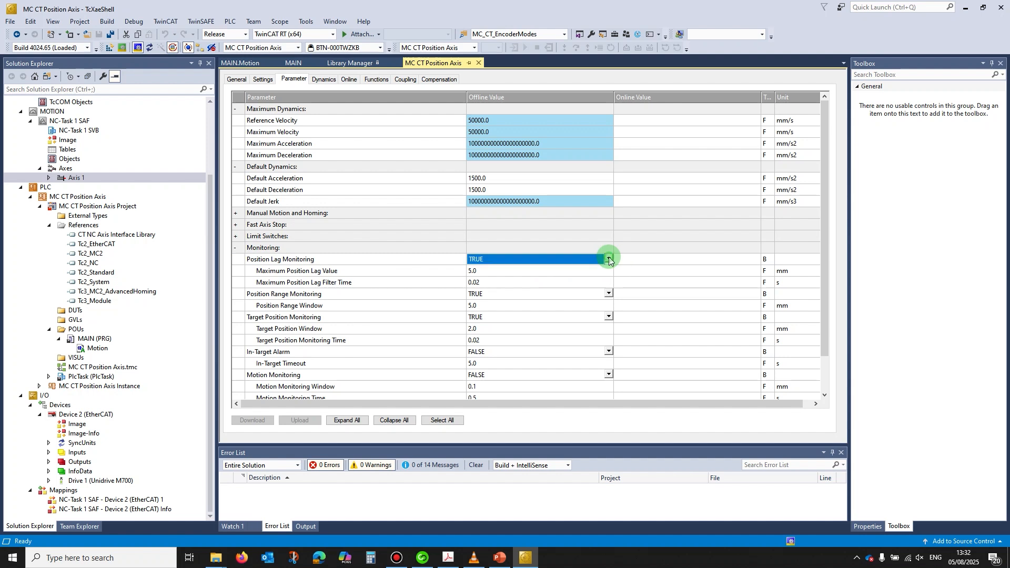
click(608, 260)
click(562, 270)
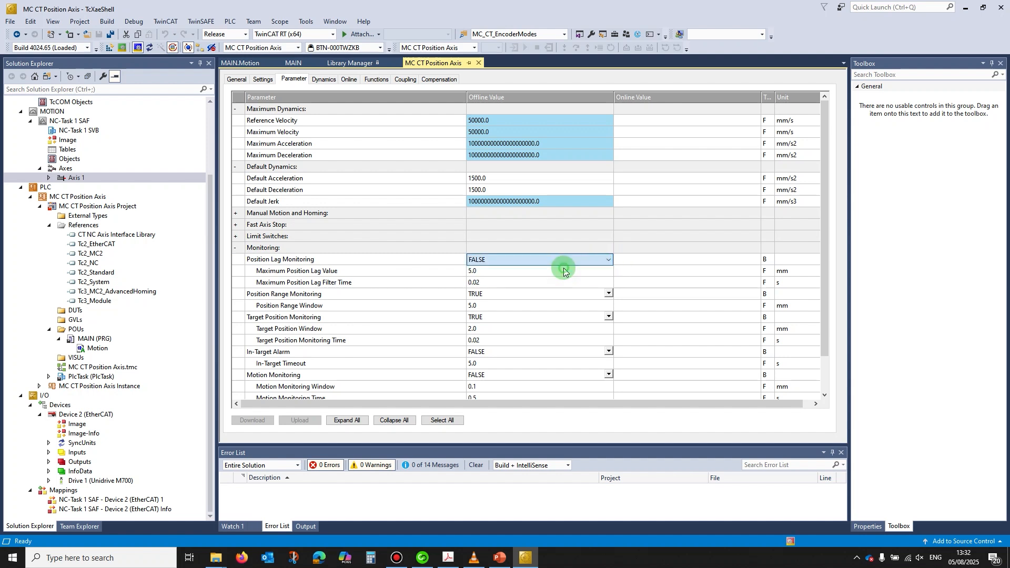
click(608, 294)
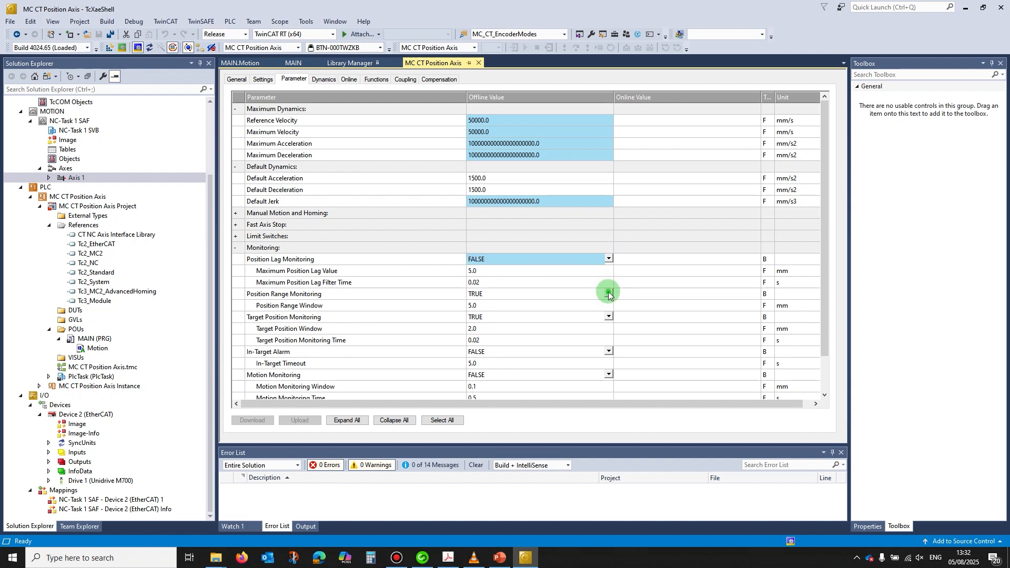
click(608, 294)
click(599, 305)
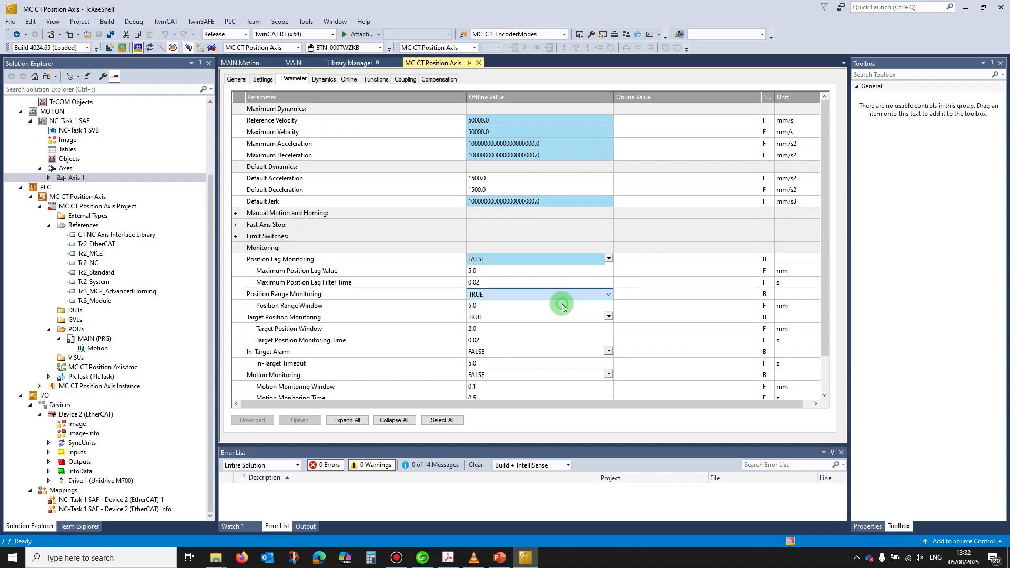
click(605, 317)
click(607, 317)
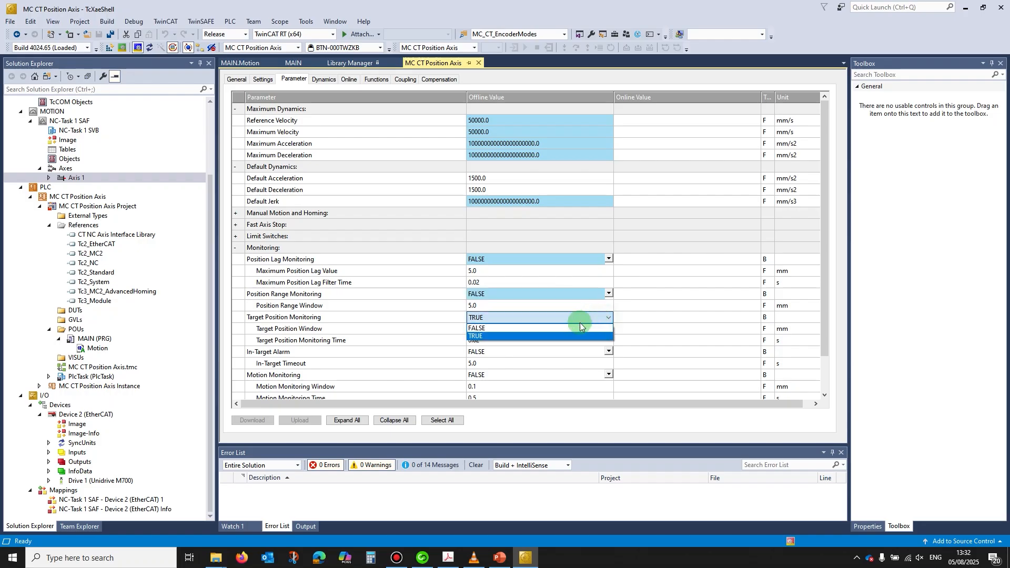
click(579, 327)
click(654, 315)
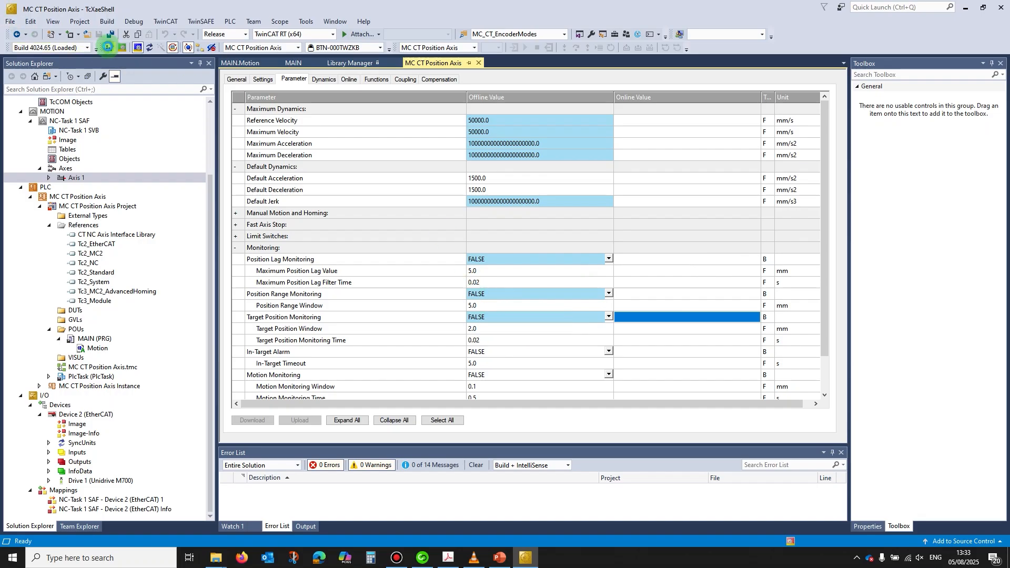
Activate the configuration with PLC boot project autostart in Run Mode, and log in to the PLC with MAIN.Motion open
click(108, 47)
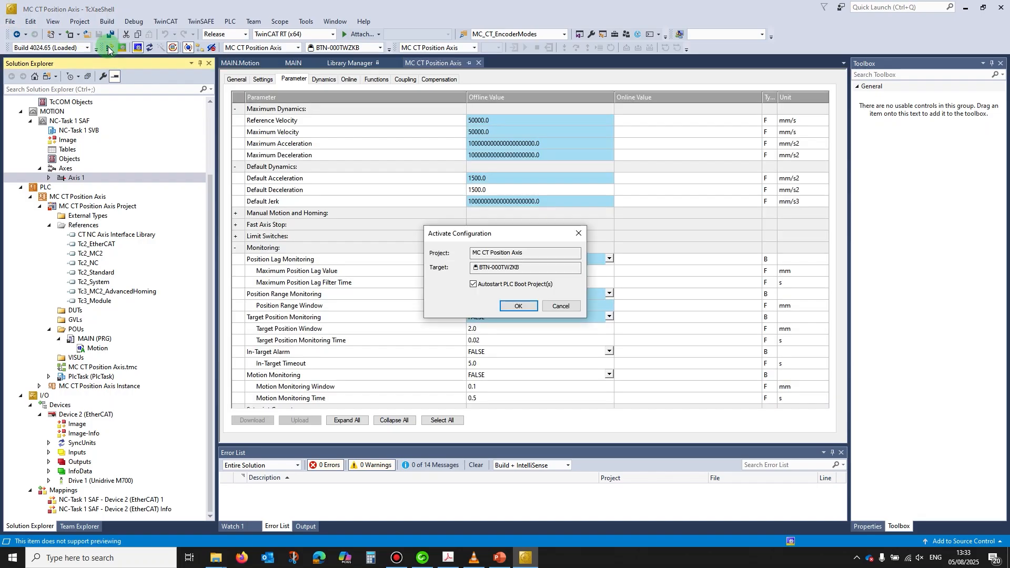
click(515, 306)
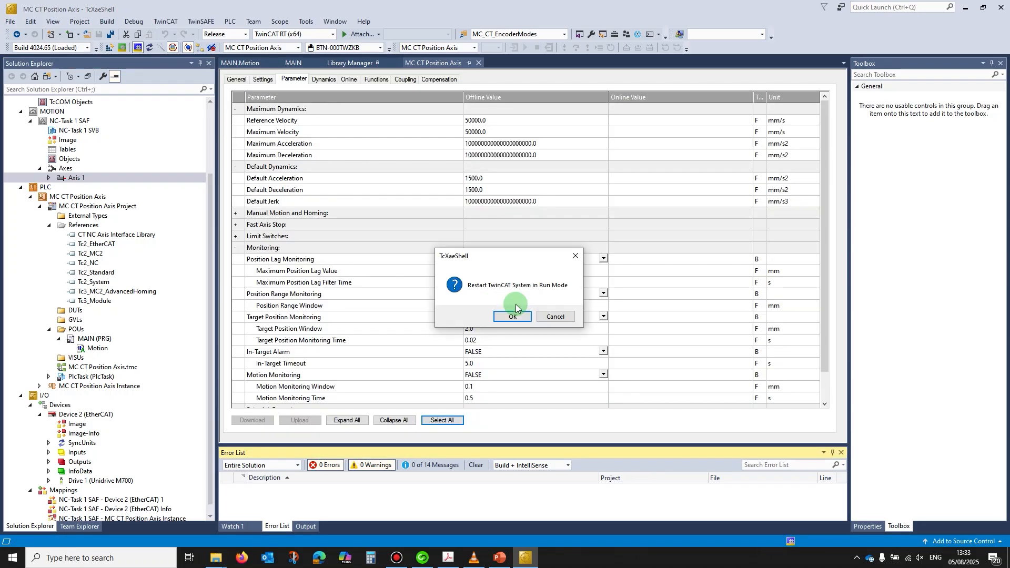
click(514, 316)
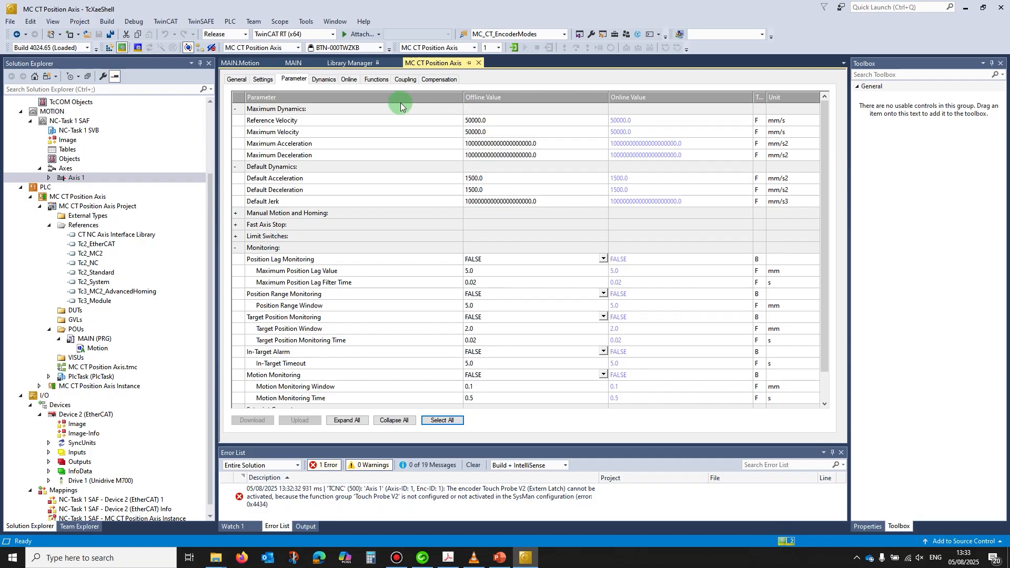
click(246, 63)
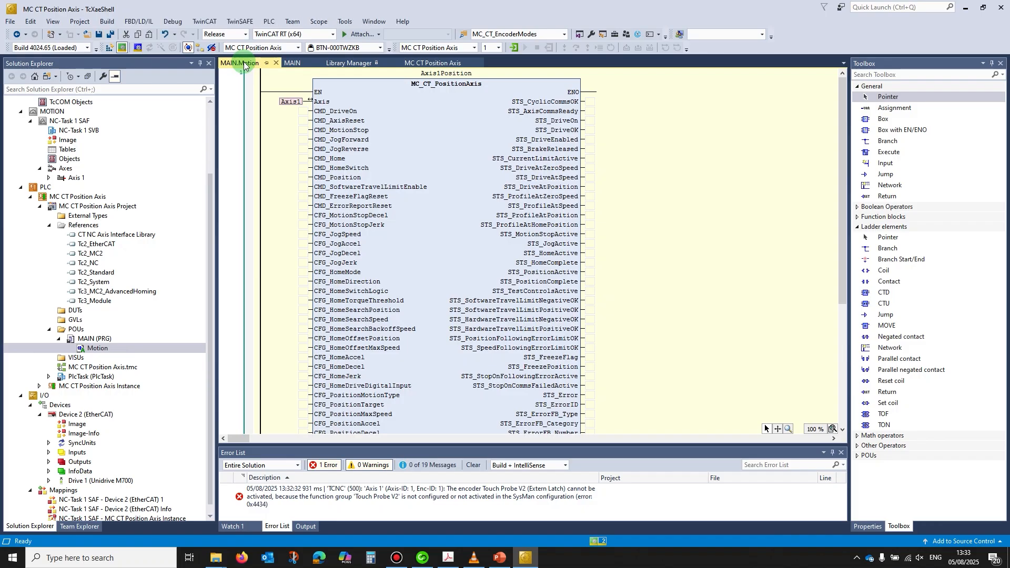
click(514, 48)
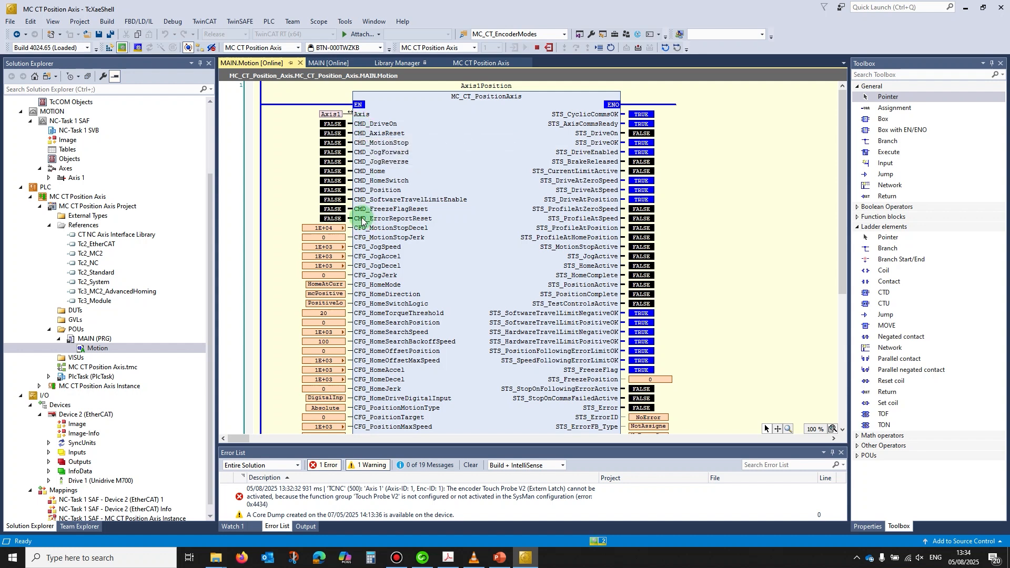
Examine the command and configuration inputs and the live status outputs of the Axis1Position function block
mouse_move(360, 222)
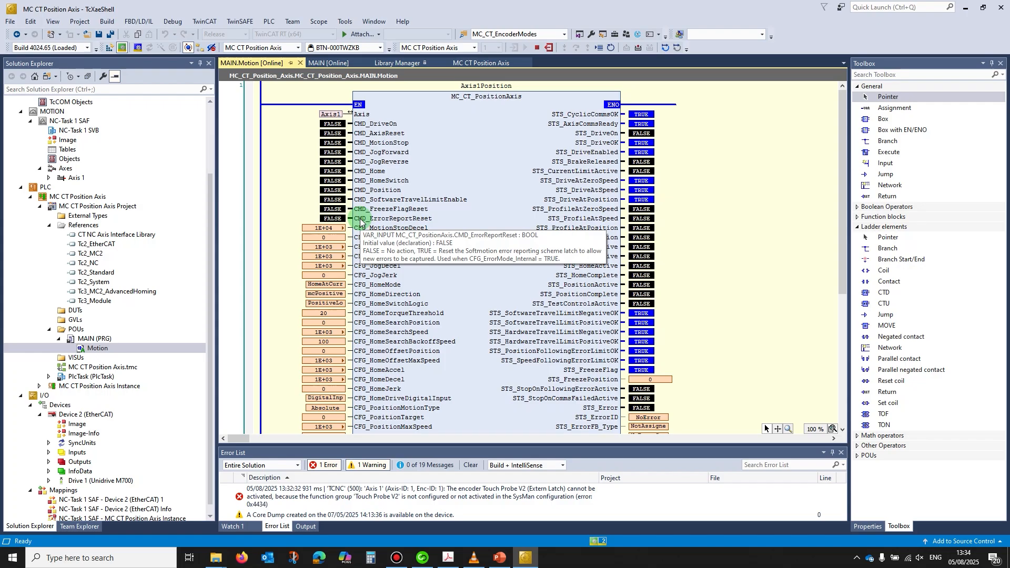
scroll(361, 222, down, 5)
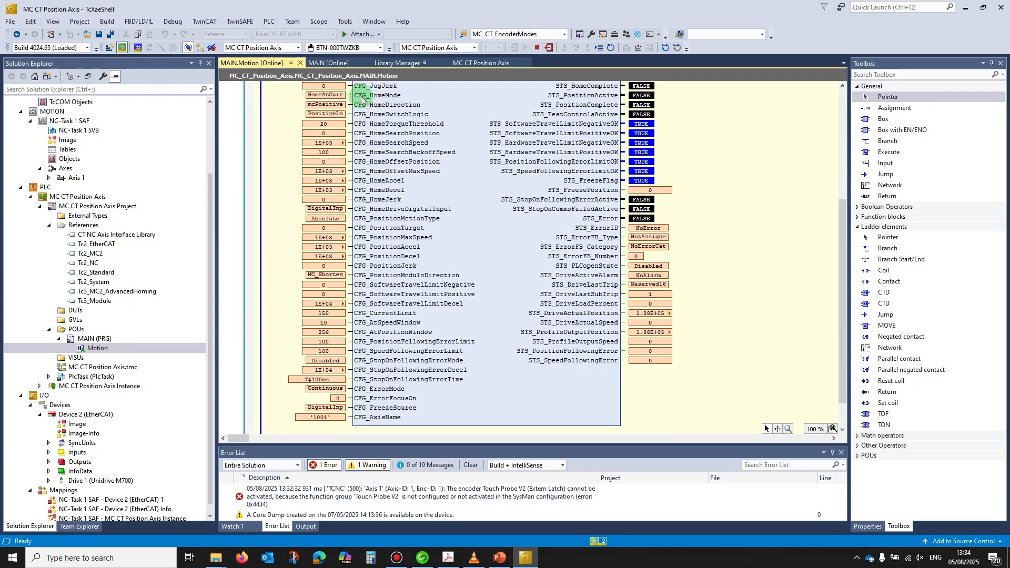
mouse_move(359, 100)
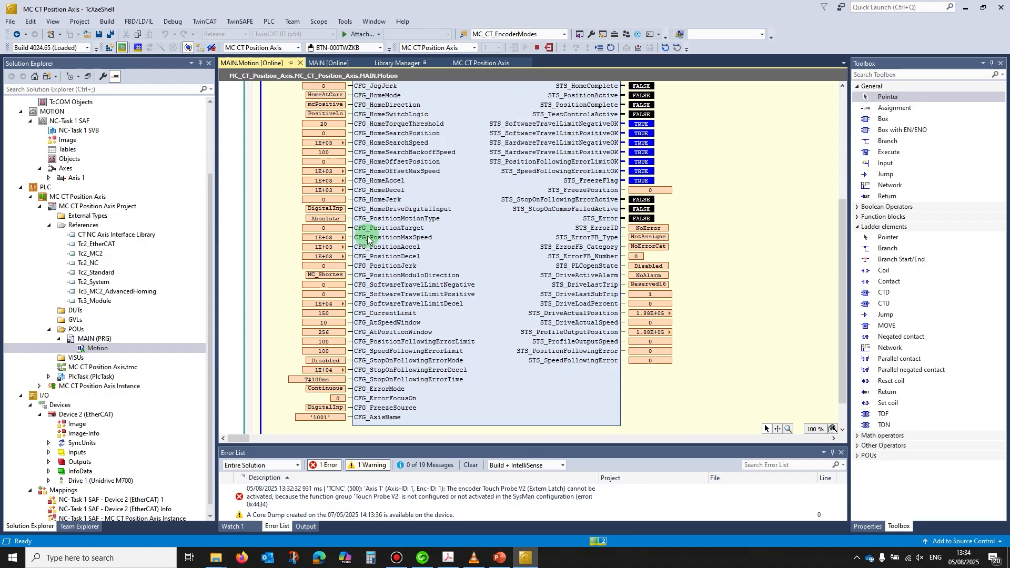
scroll(360, 268, up, 5)
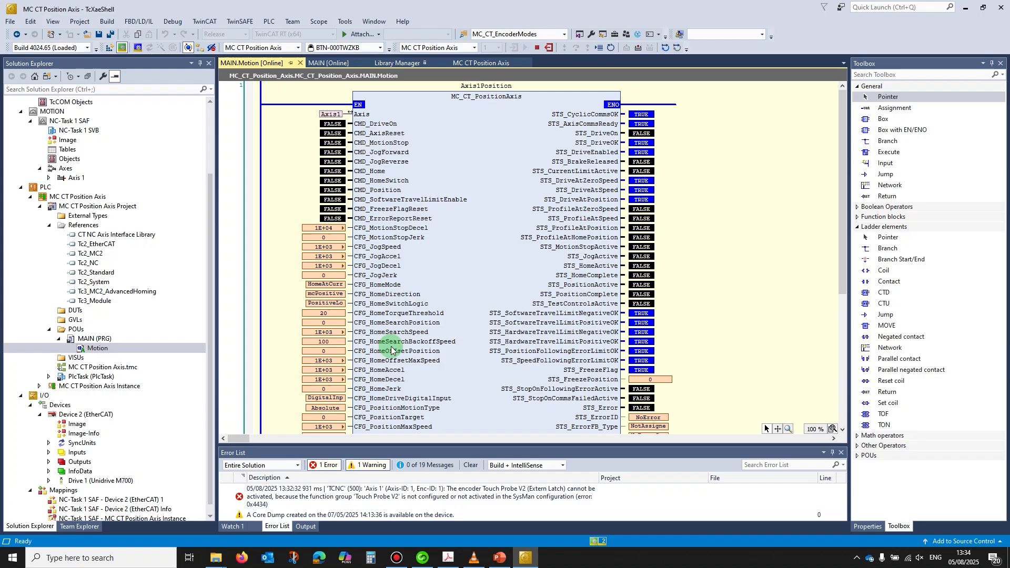
scroll(368, 360, down, 5)
scroll(563, 240, up, 5)
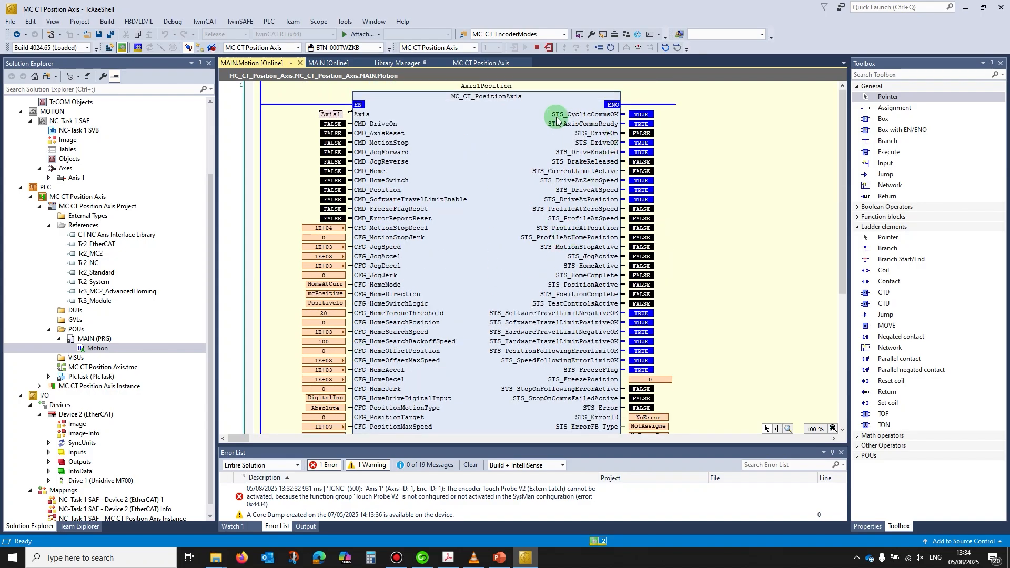
mouse_move(555, 120)
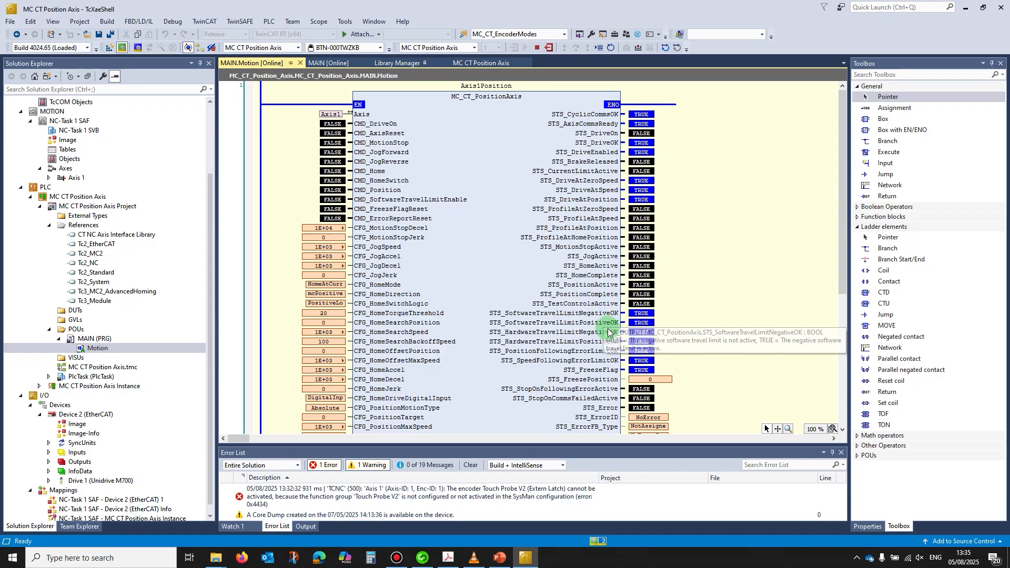
scroll(613, 336, down, 3)
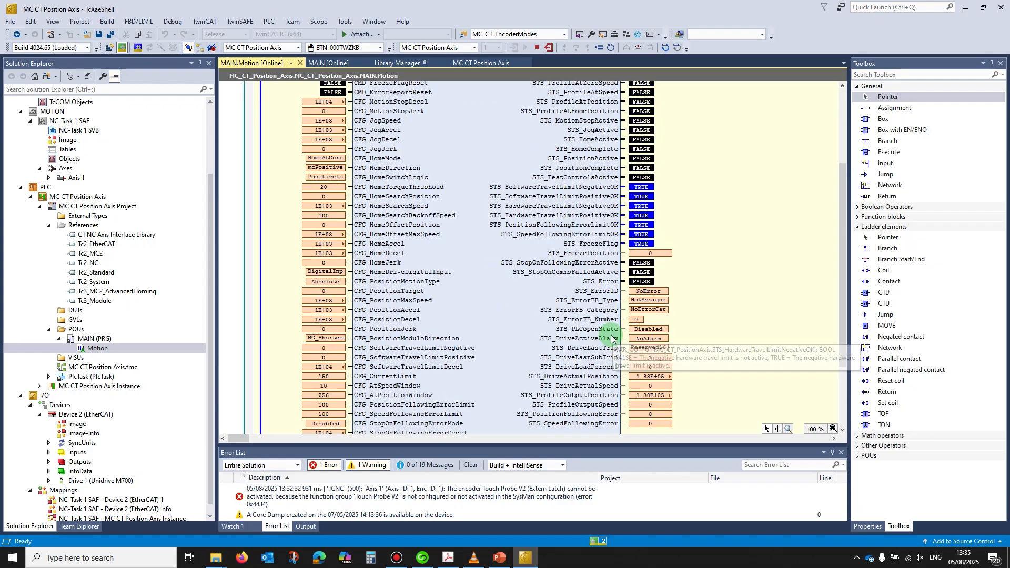
scroll(609, 335, down, 2)
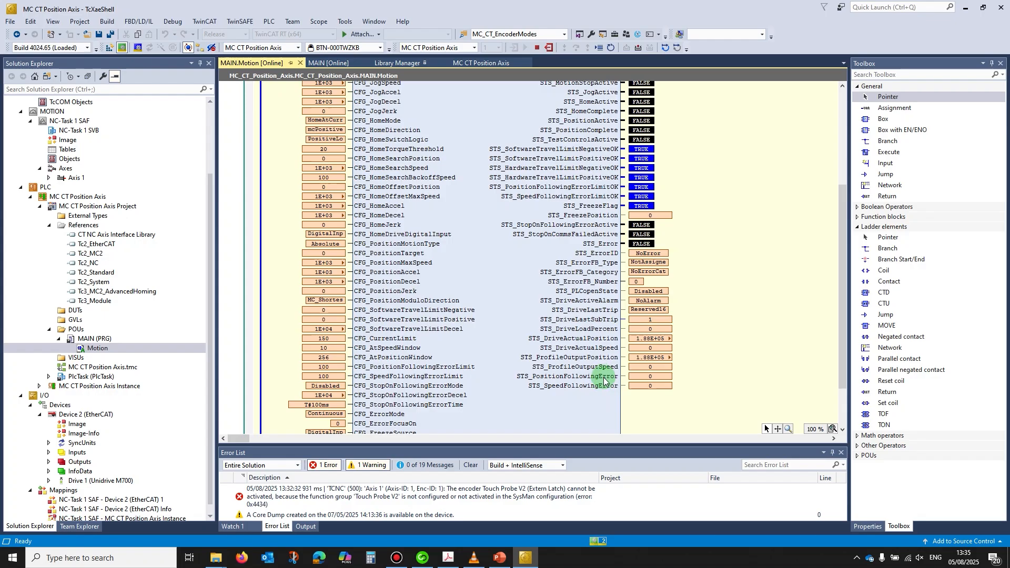
mouse_move(596, 390)
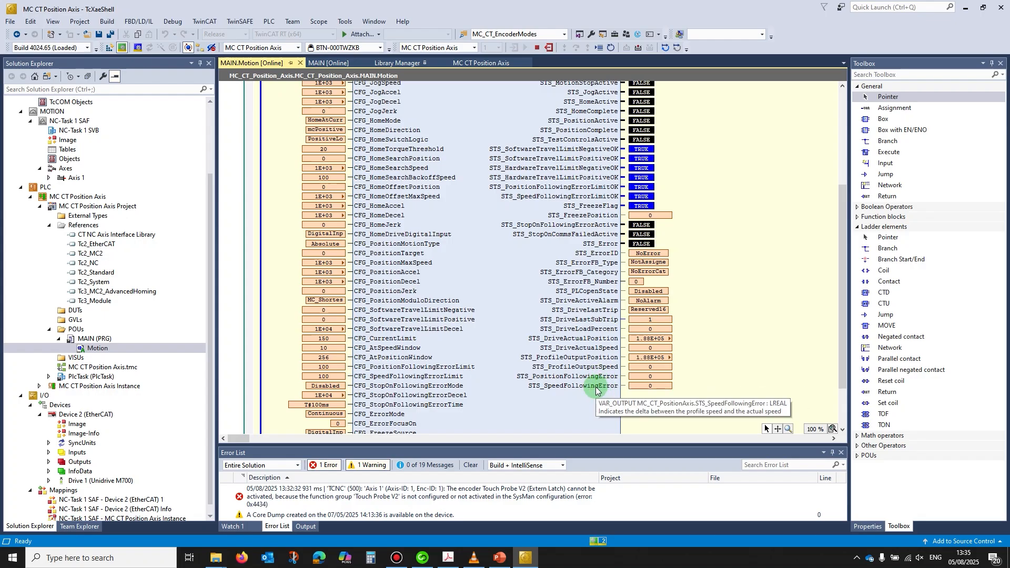
scroll(595, 389, up, 6)
scroll(593, 386, down, 8)
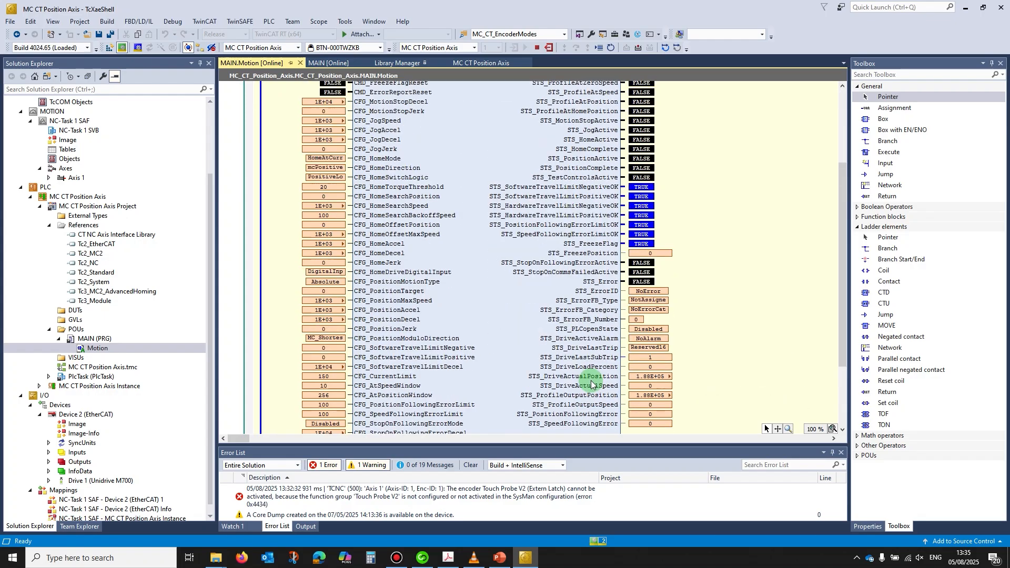
scroll(590, 383, up, 8)
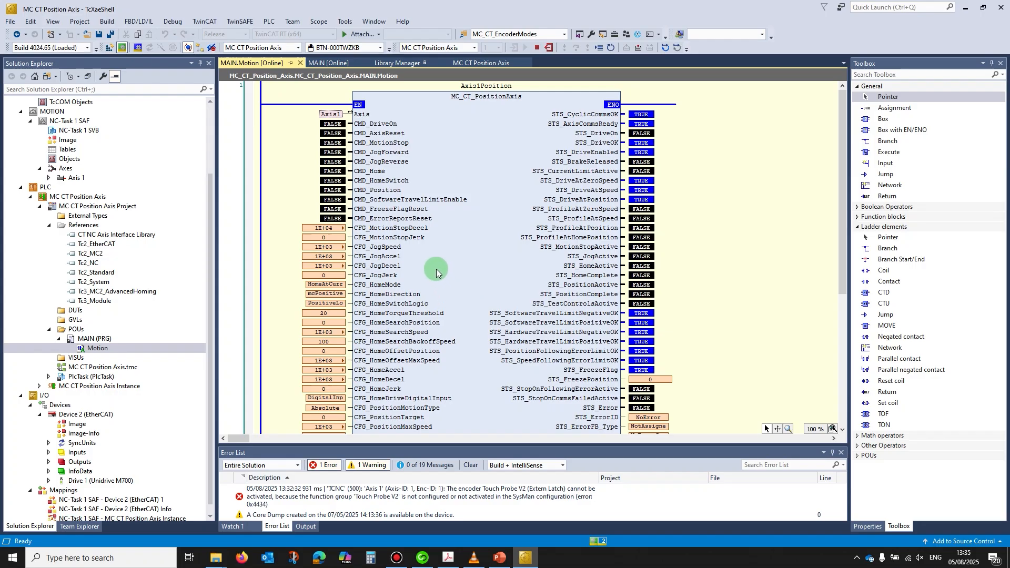
Write TRUE to CMD_DriveOn, and check the drive's running status by going online with it in Connect
double_click(331, 124)
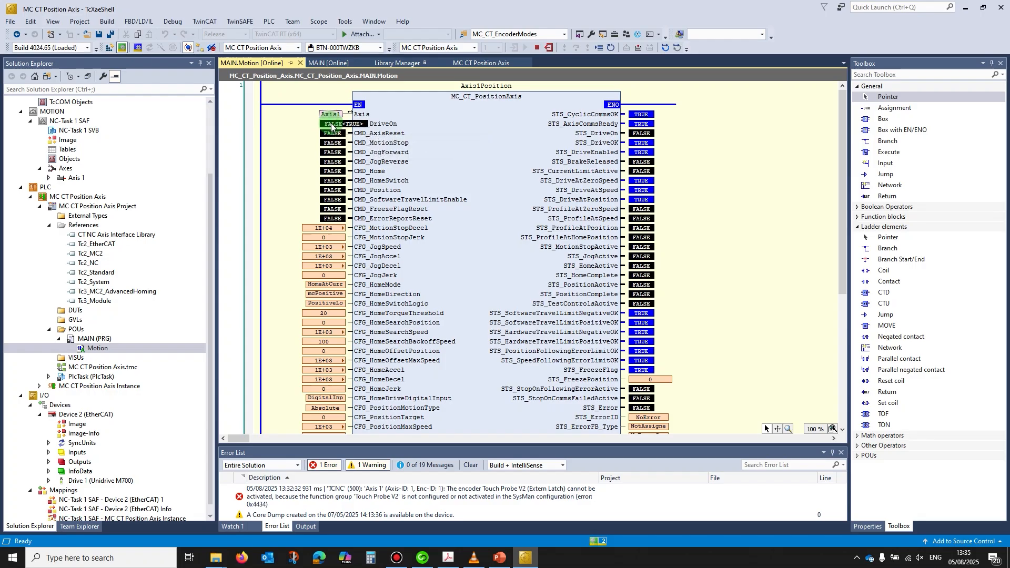
key(ctrl+F7)
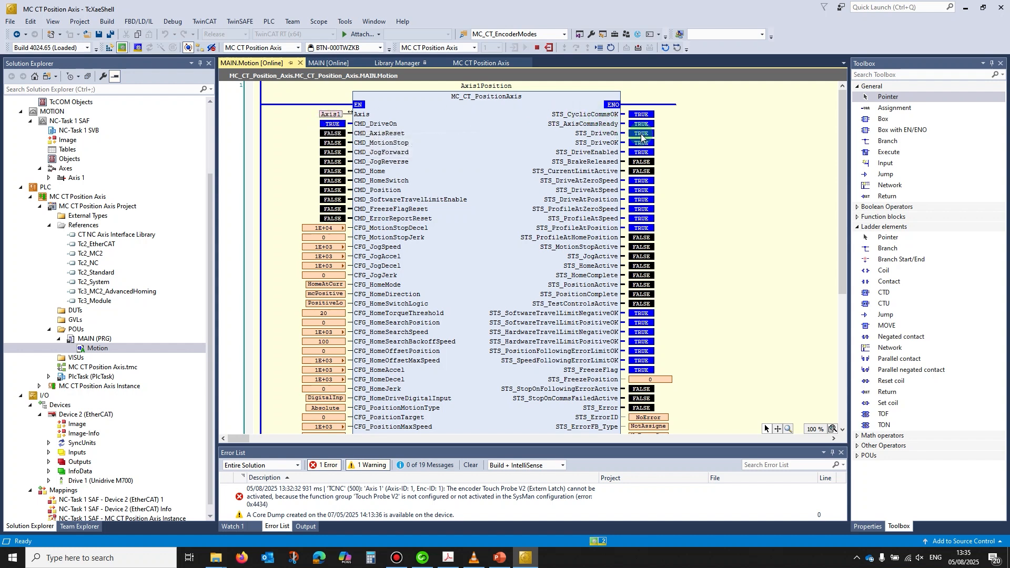
click(422, 557)
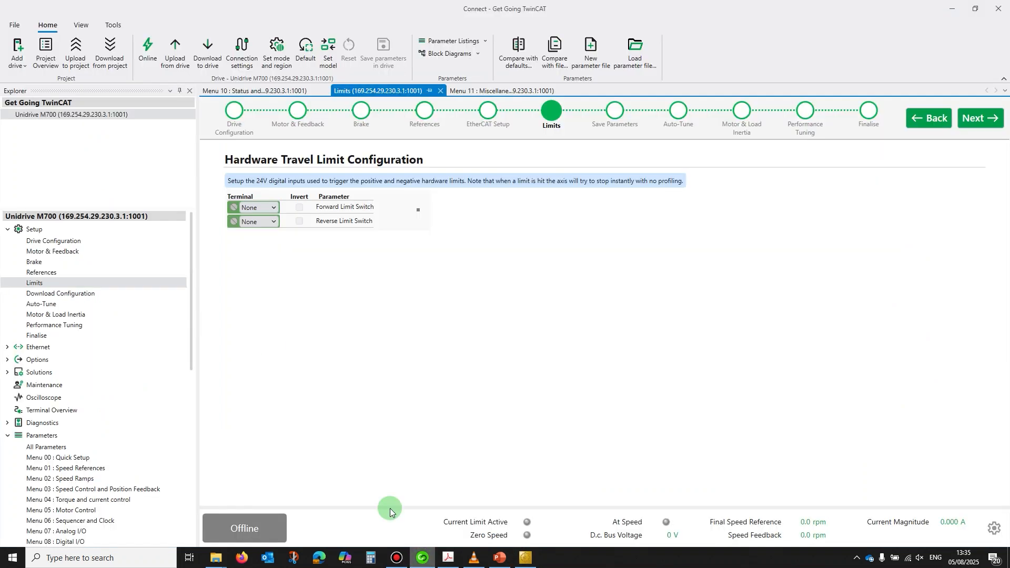
click(150, 50)
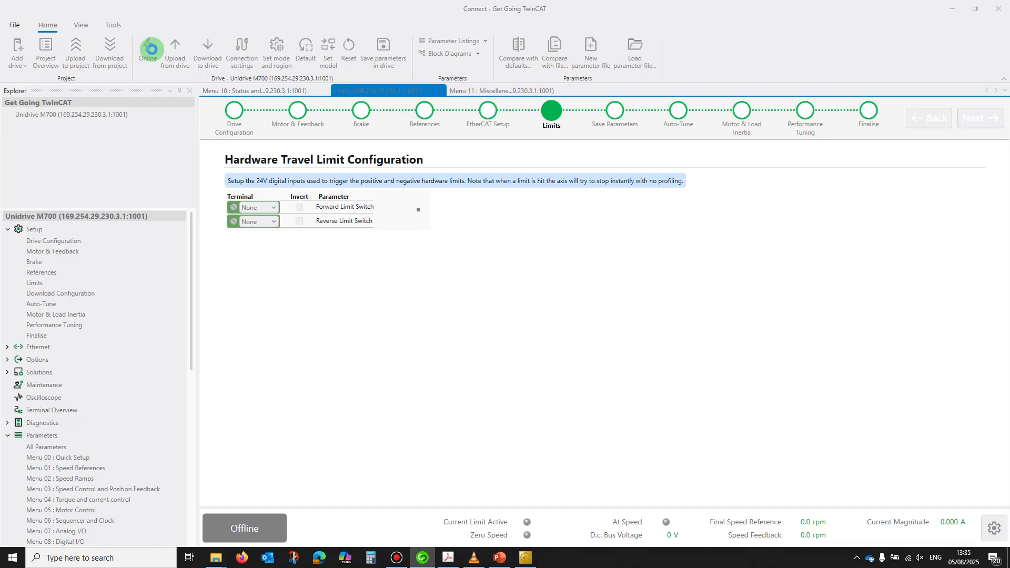
mouse_move(250, 532)
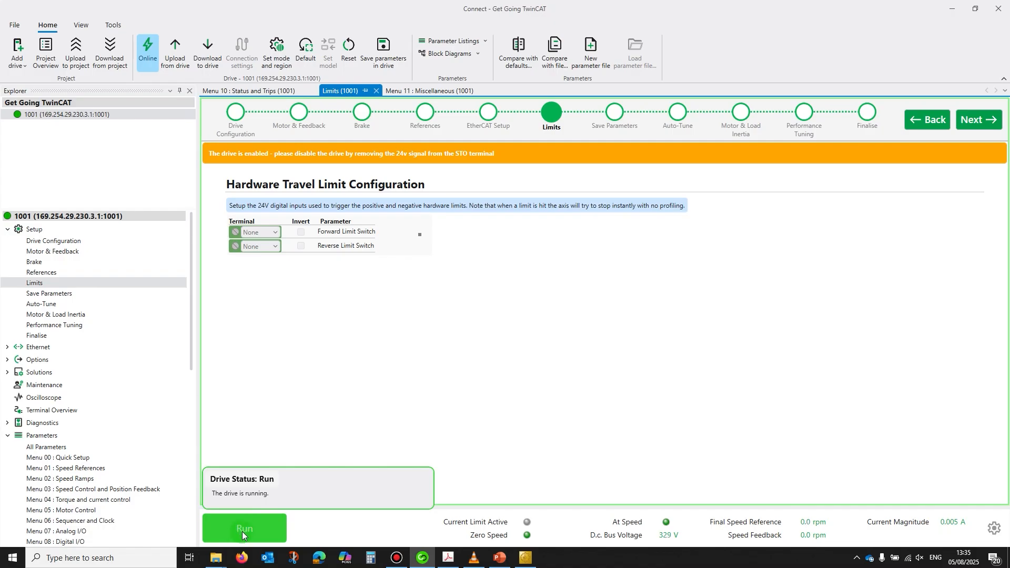
click(527, 559)
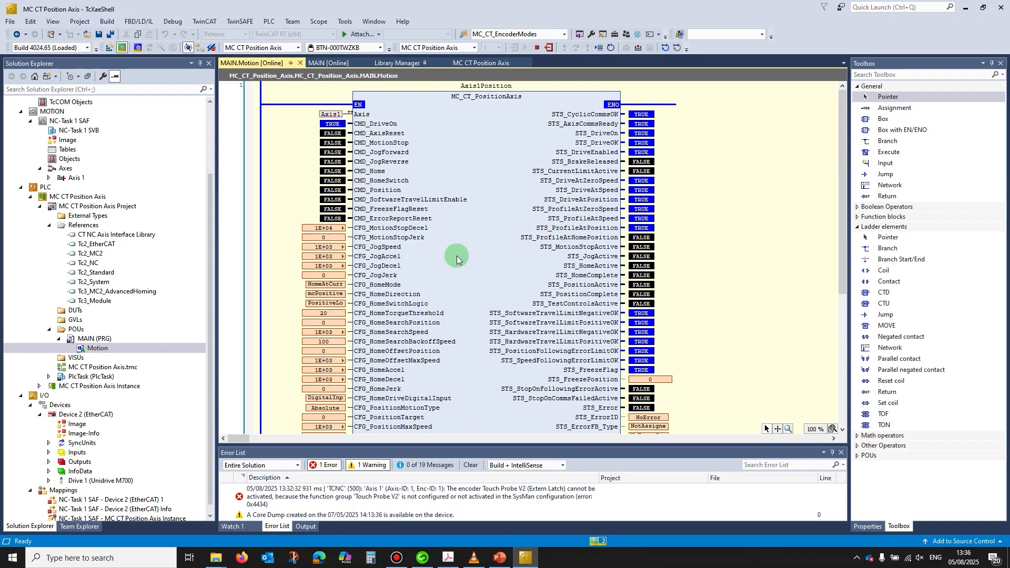
Bring up the motor camera view in the media player and write TRUE to CMD_JogForward
double_click(330, 153)
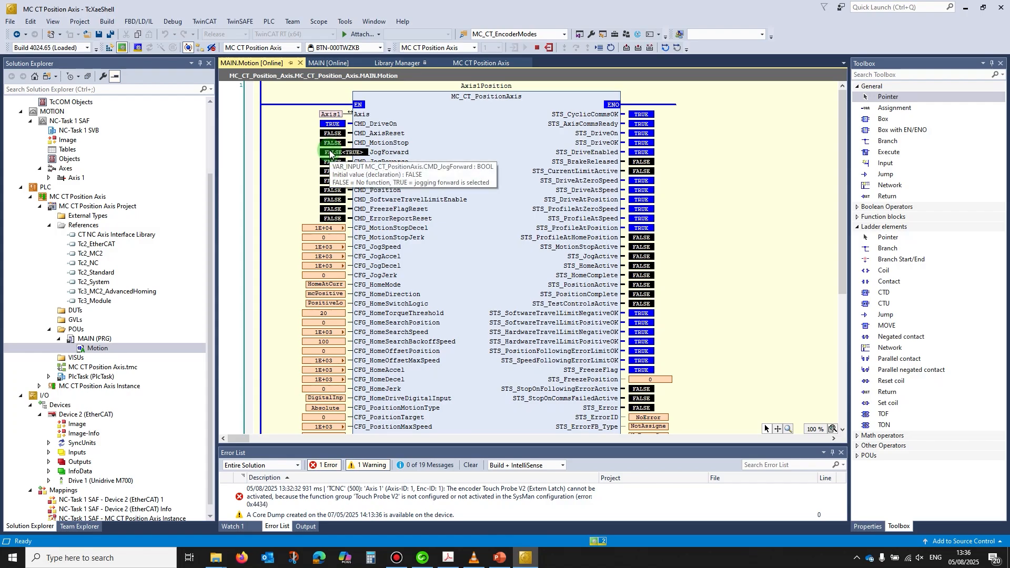
click(473, 558)
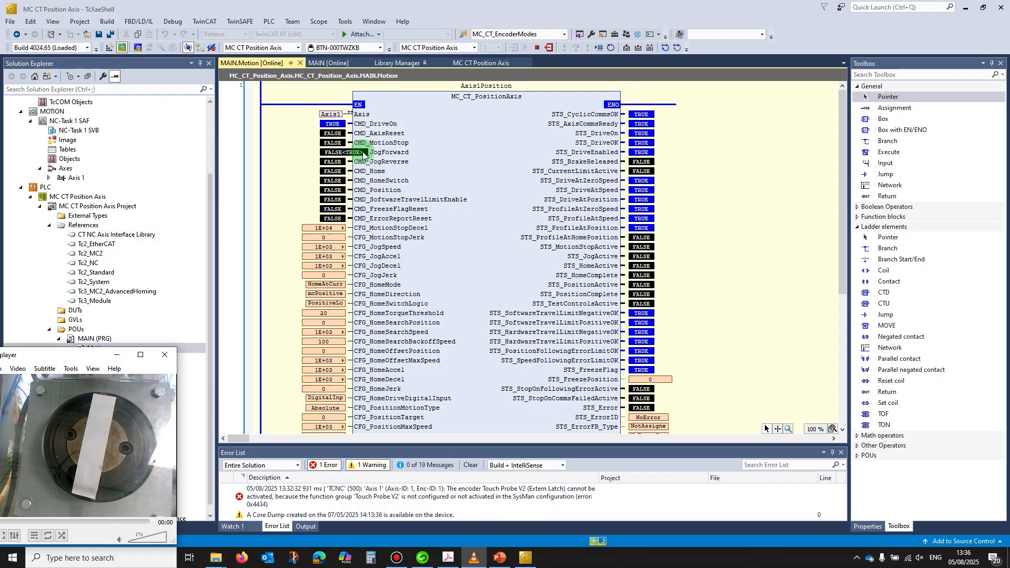
click(407, 161)
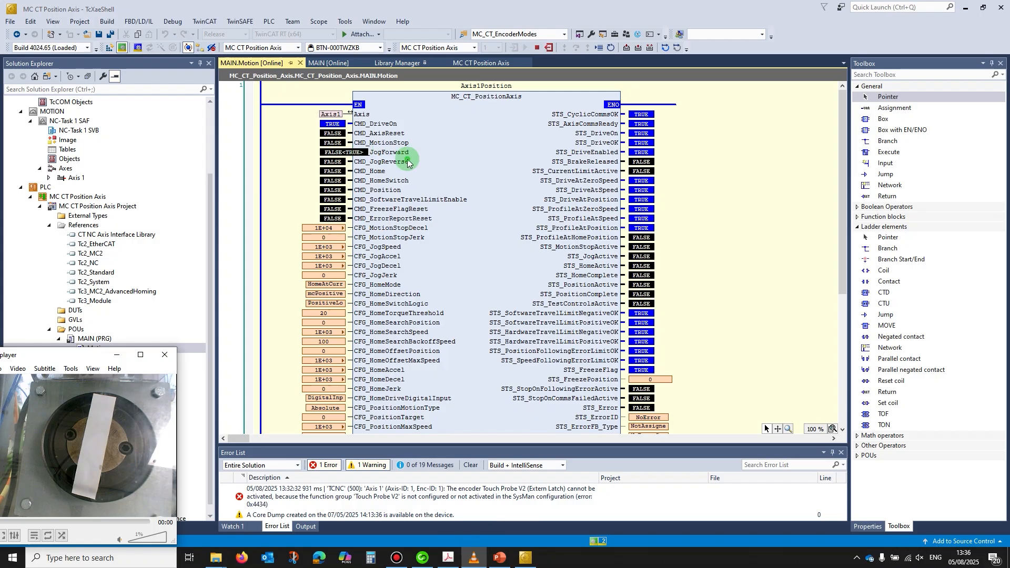
key(ctrl+F7)
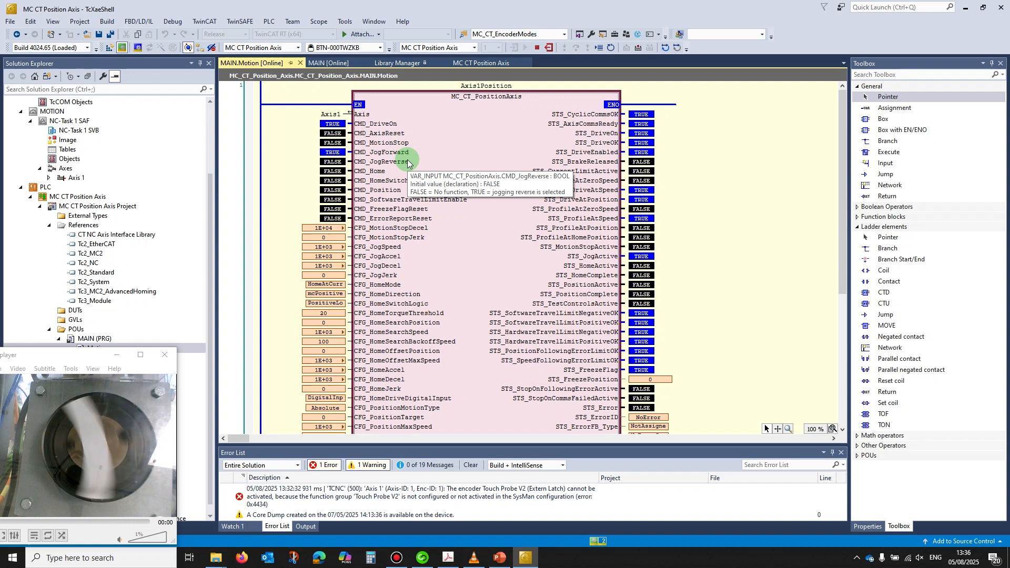
Reverse the jog direction by writing TRUE to CMD_JogReverse and FALSE to CMD_JogForward together
double_click(332, 160)
double_click(333, 152)
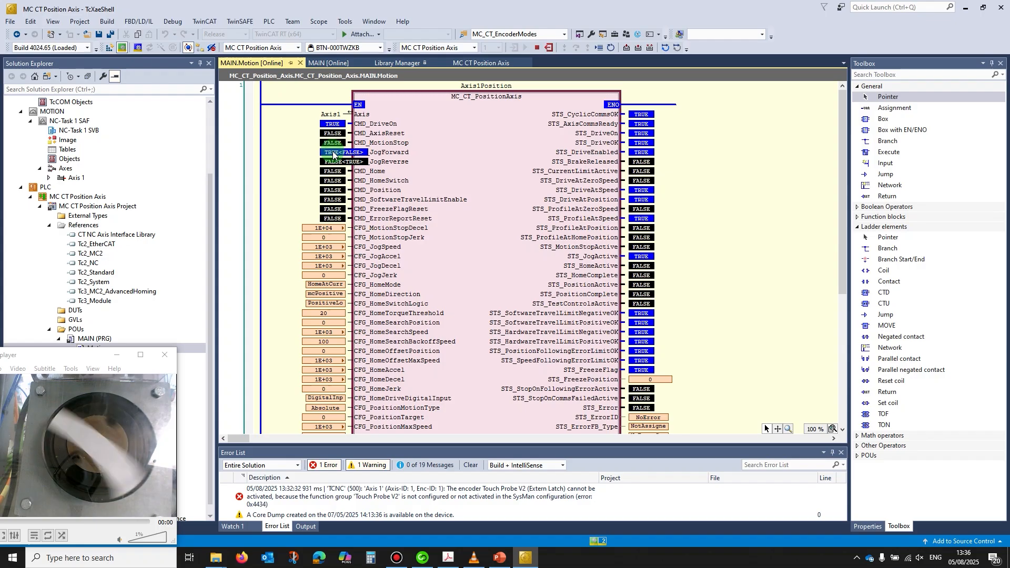
key(ctrl+F7)
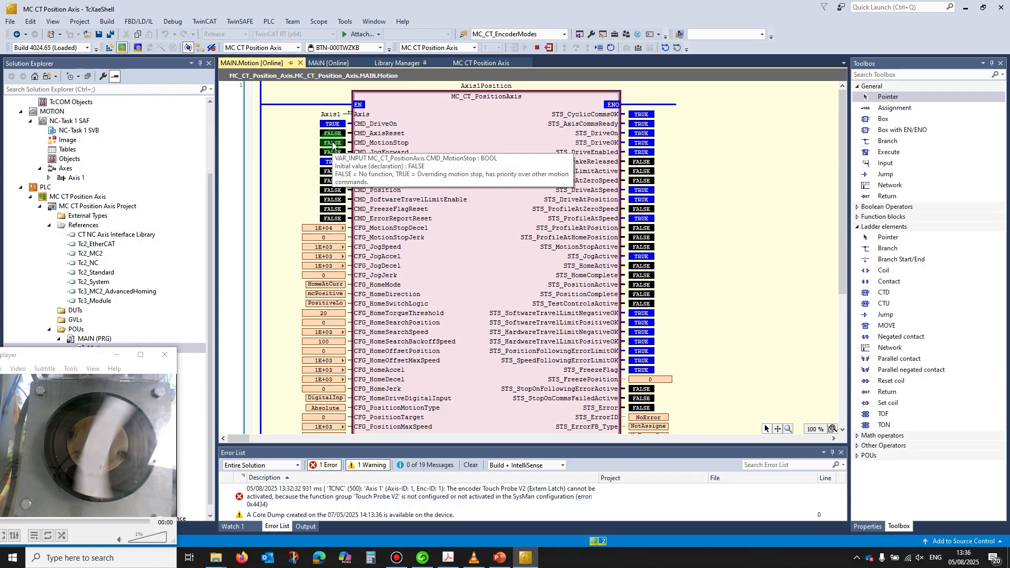
Stop the reverse jog by writing TRUE to CMD_MotionStop
double_click(332, 143)
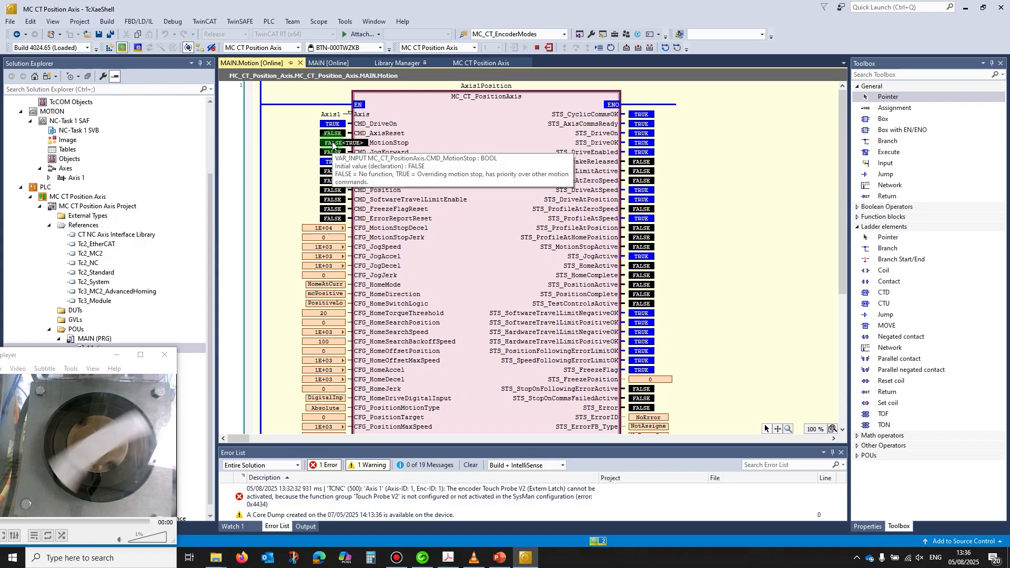
key(ctrl+F7)
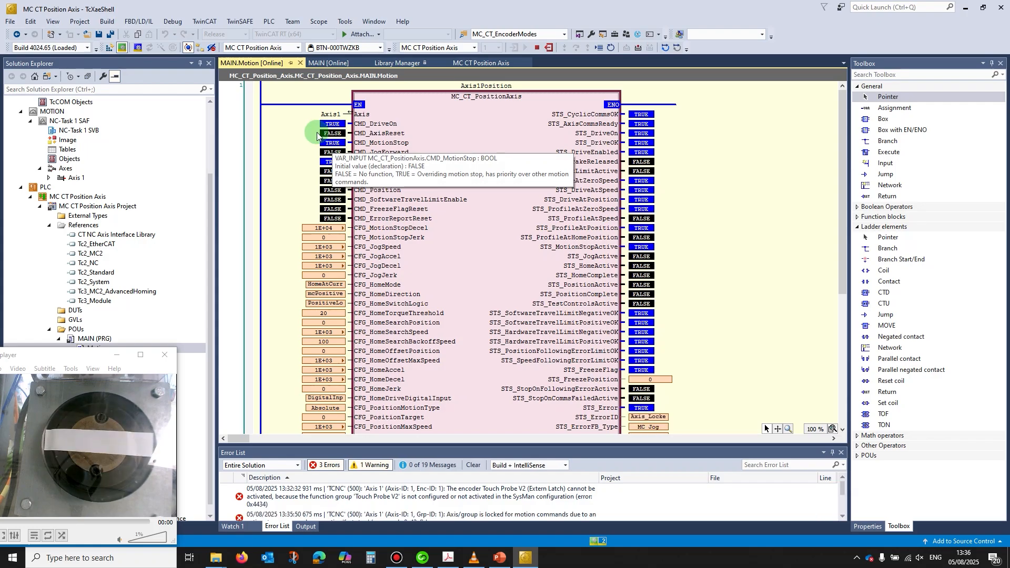
click(323, 237)
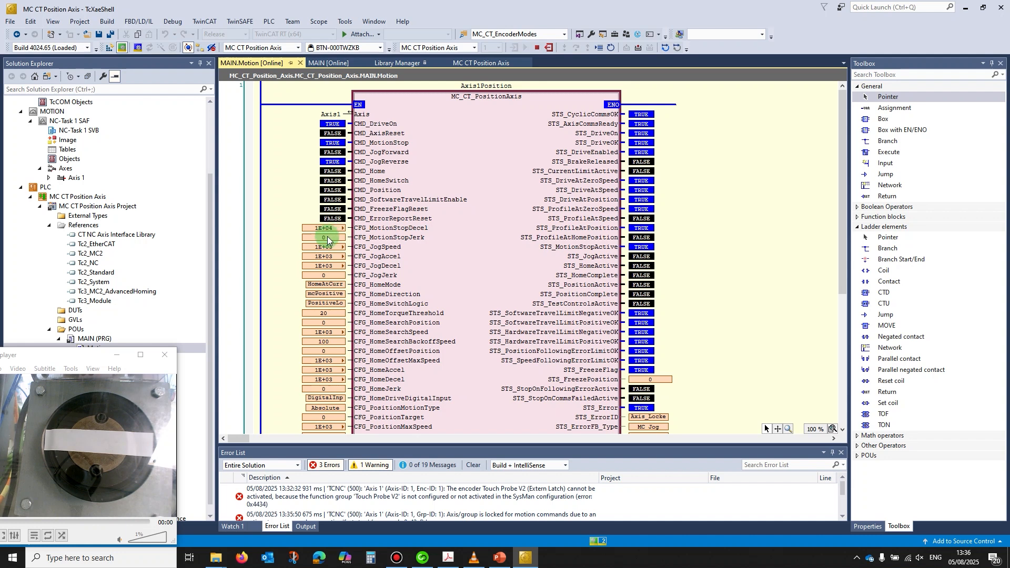
Write FALSE to both CMD_JogReverse and CMD_MotionStop to release the motion stop
click(338, 144)
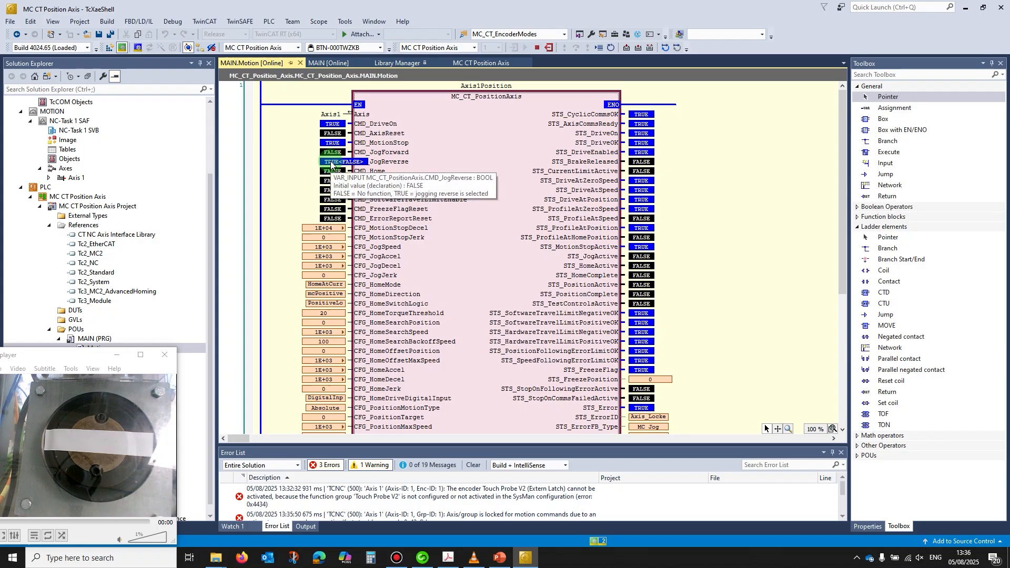
double_click(328, 143)
key(ctrl+F7)
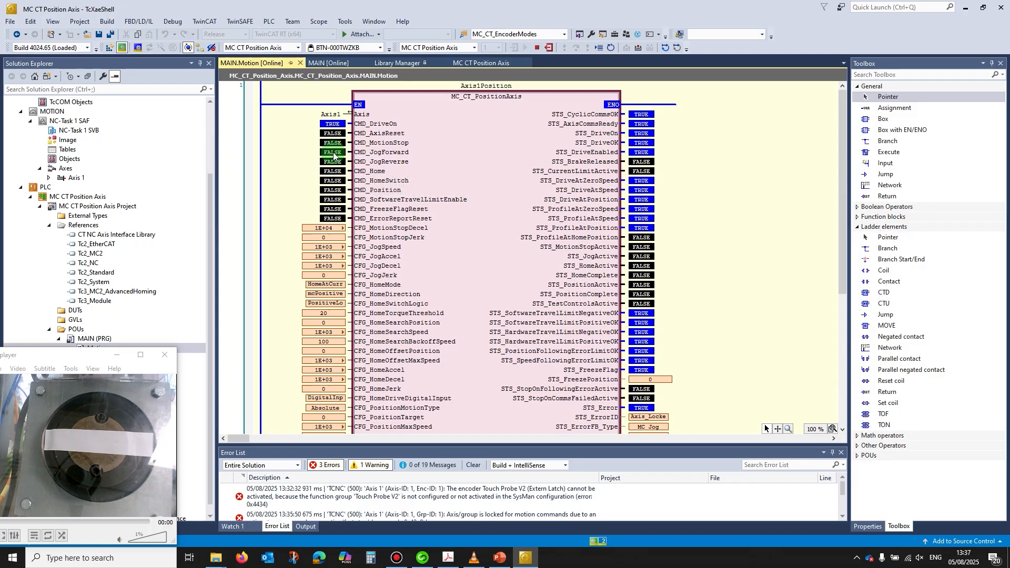
Jog the axis forward again by writing TRUE to CMD_JogForward, and end the jog by writing FALSE
key(ctrl+F7)
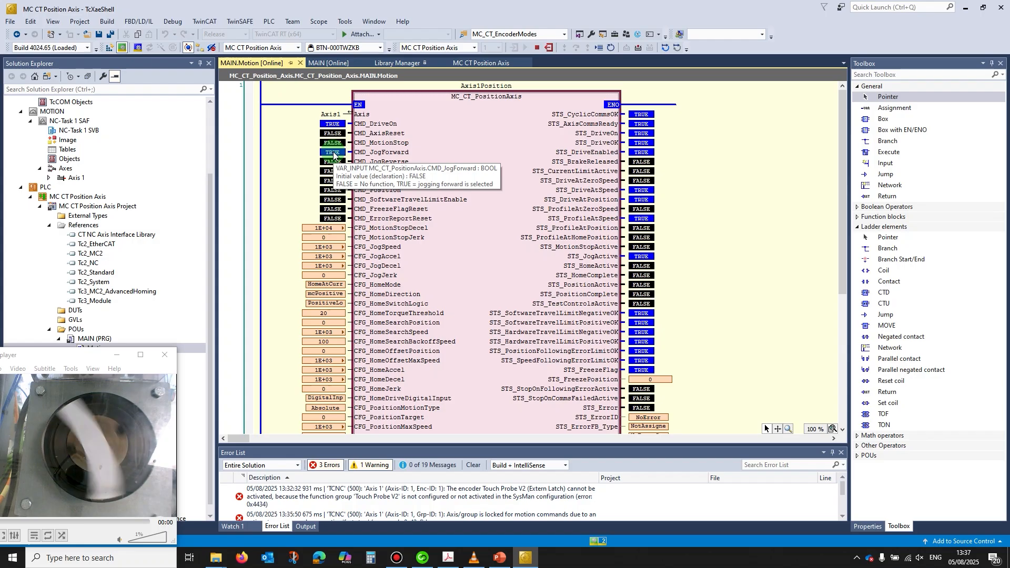
double_click(335, 156)
key(ctrl+F7)
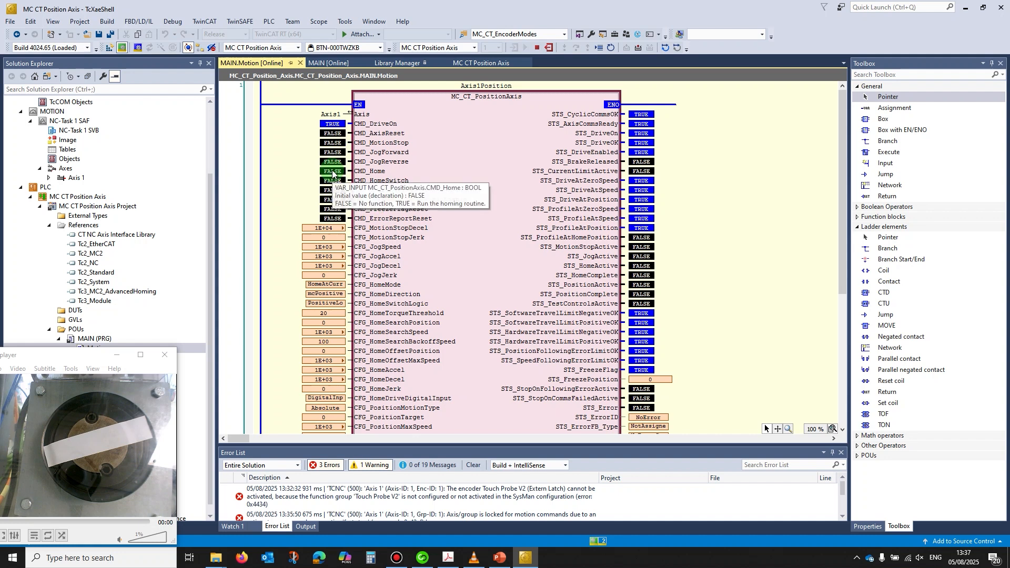
Home the axis at its current position by writing TRUE to CMD_Home, write FALSE back, and check STS_DriveActualPosition
scroll(450, 242, down, 4)
scroll(449, 242, down, 2)
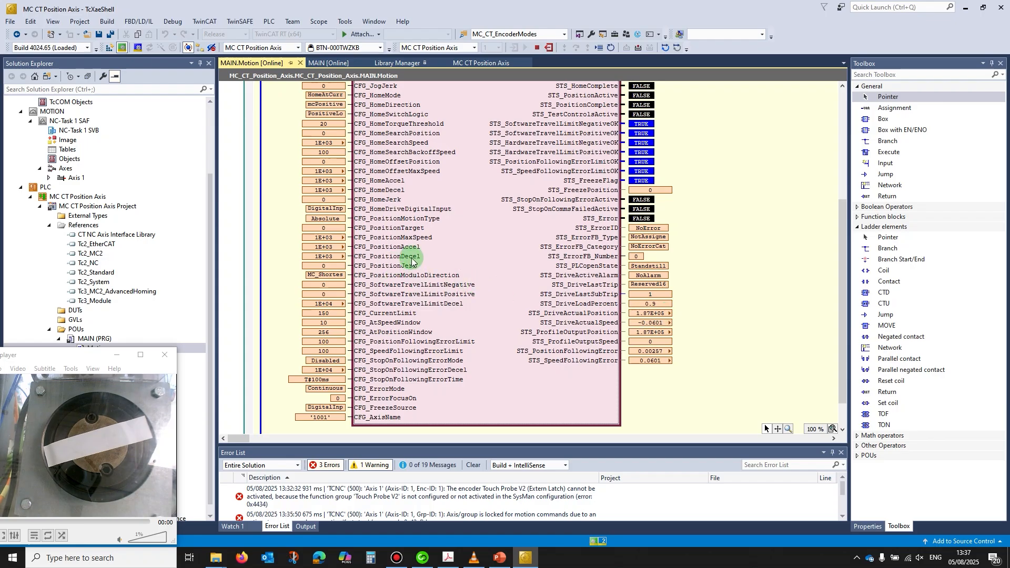
scroll(389, 255, up, 7)
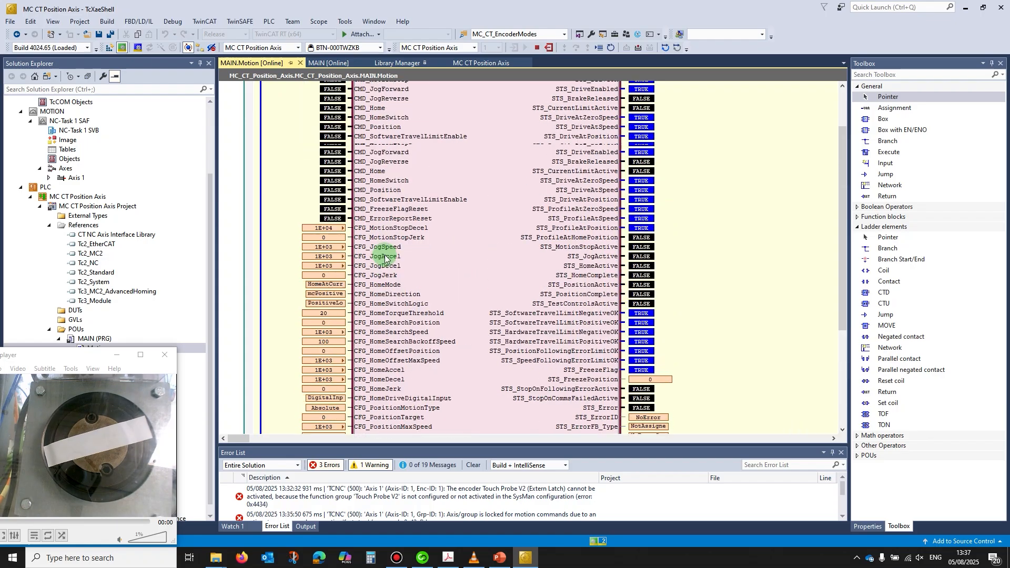
double_click(332, 171)
key(ctrl+F7)
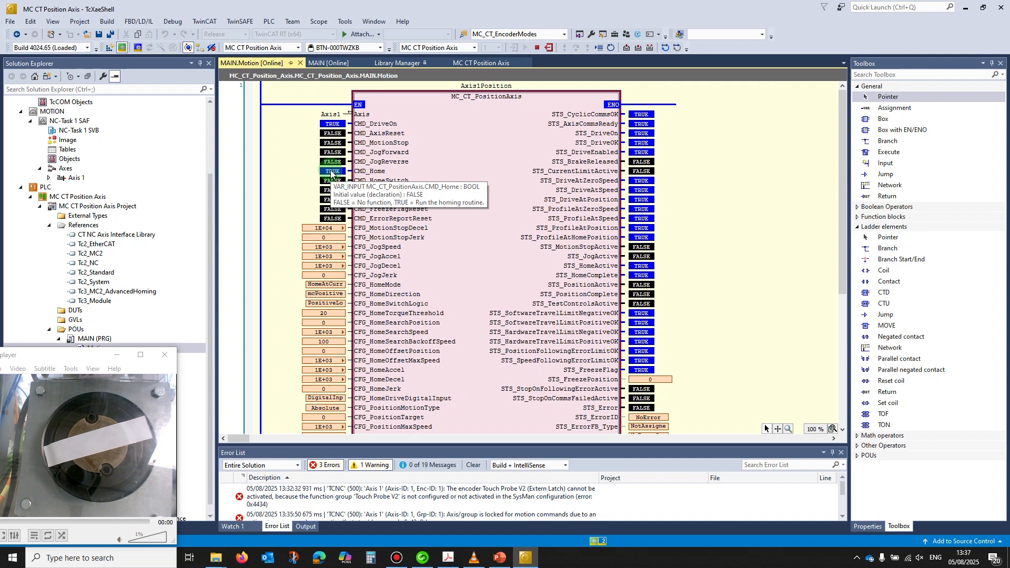
double_click(331, 173)
key(ctrl+F7)
scroll(510, 258, down, 6)
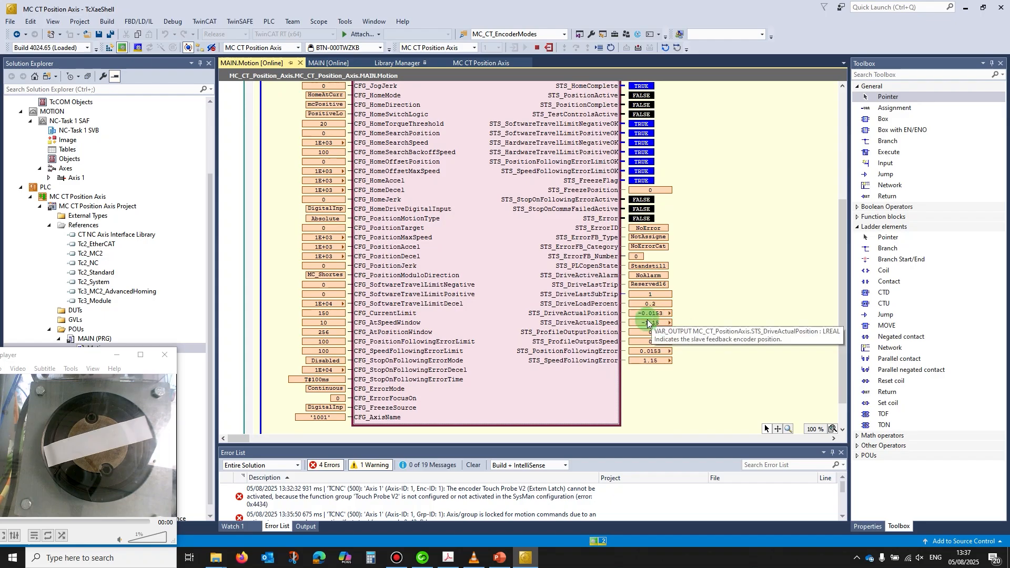
Review the homing modes available for CFG_HomeMode and cancel without preparing a new value
scroll(395, 273, up, 4)
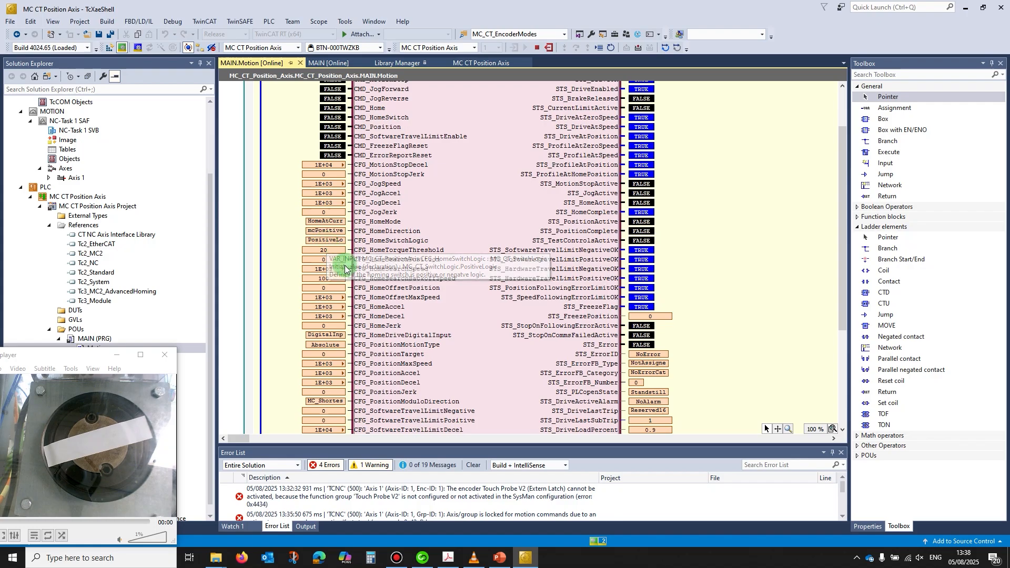
double_click(334, 222)
click(589, 273)
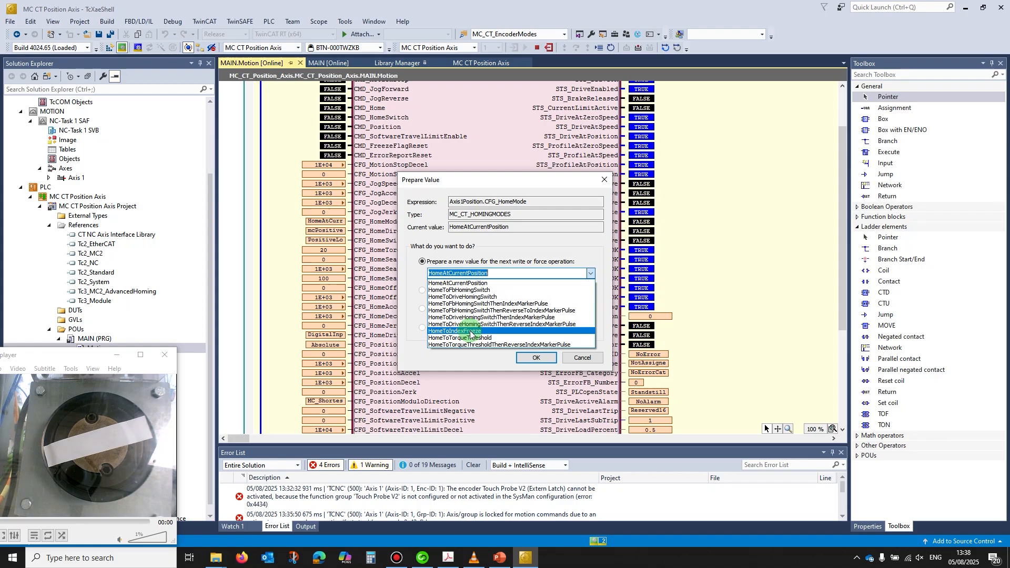
click(586, 360)
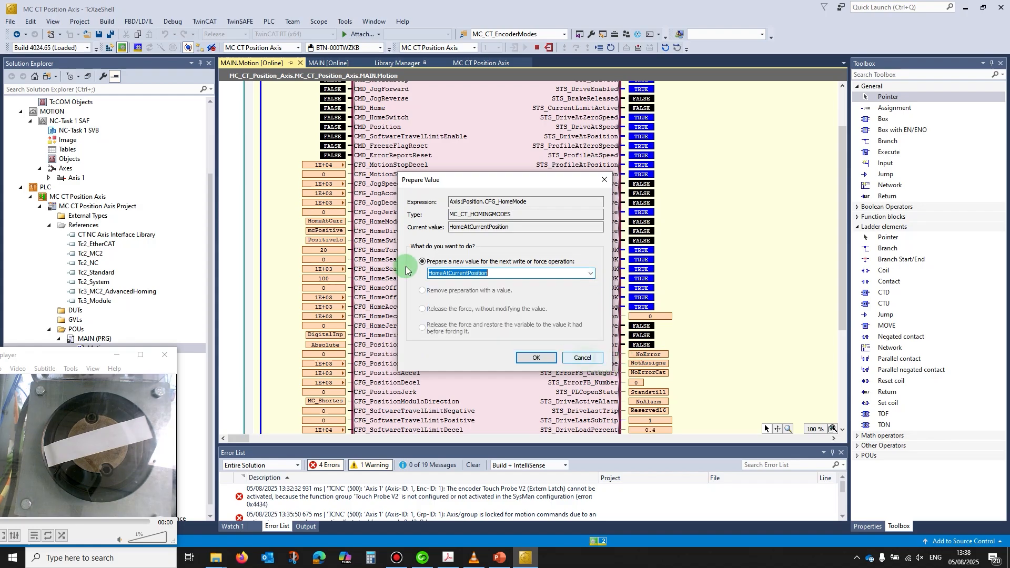
click(584, 358)
scroll(418, 181, up, 2)
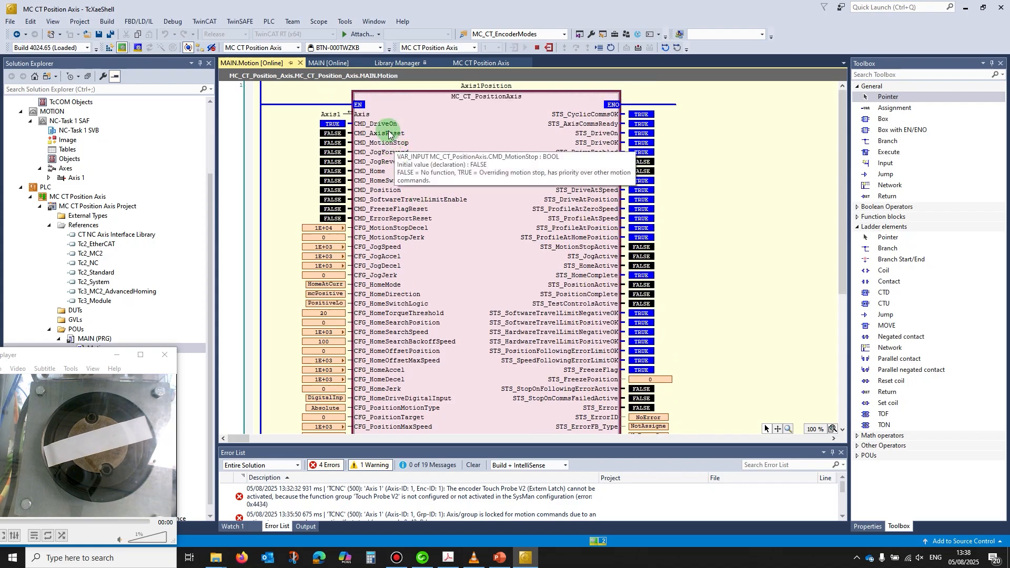
Switch to Connect and trip the drive by setting User Trip (parameter 10.038) to 26 in Menu 10
mouse_move(377, 136)
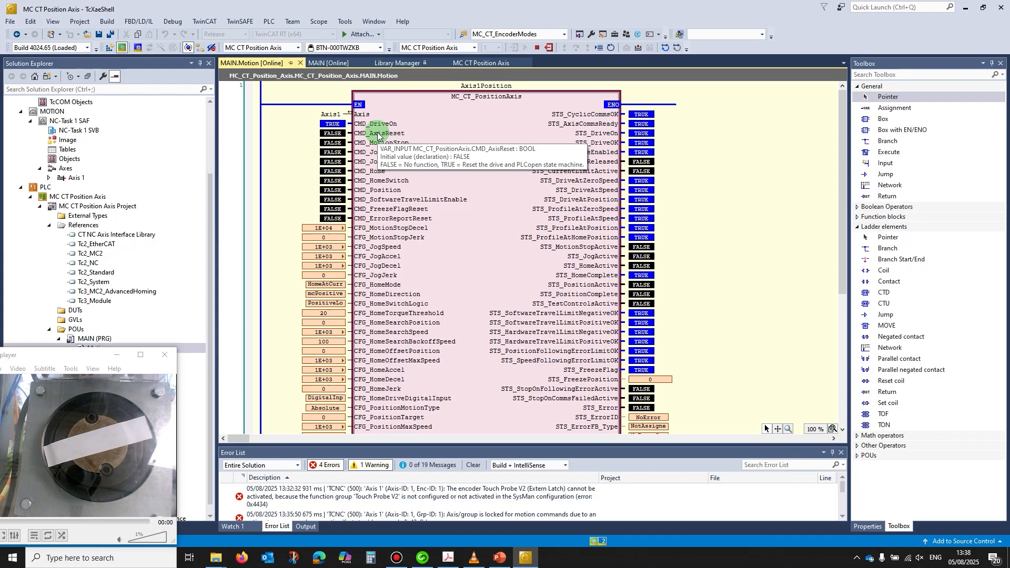
click(421, 559)
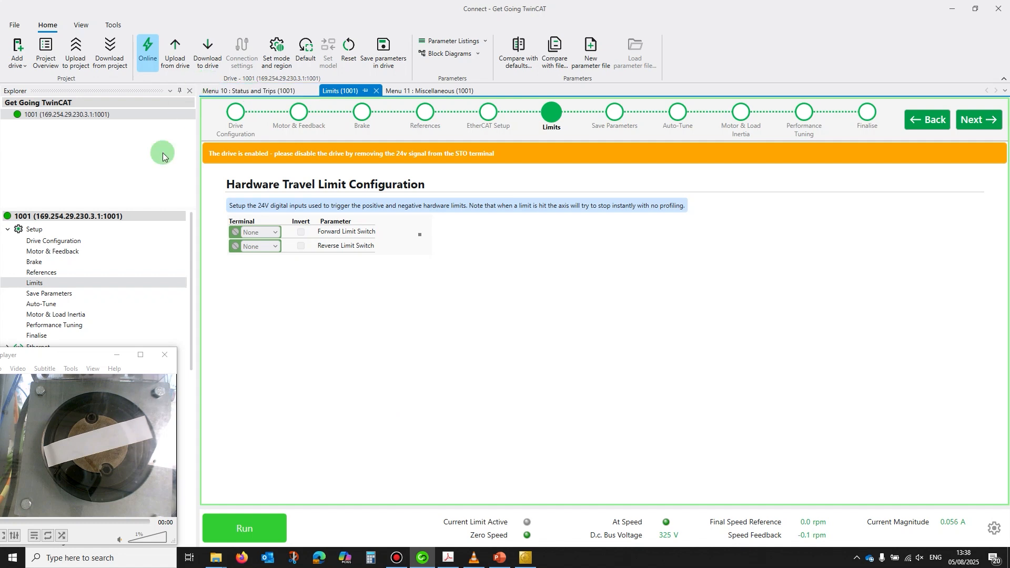
click(248, 92)
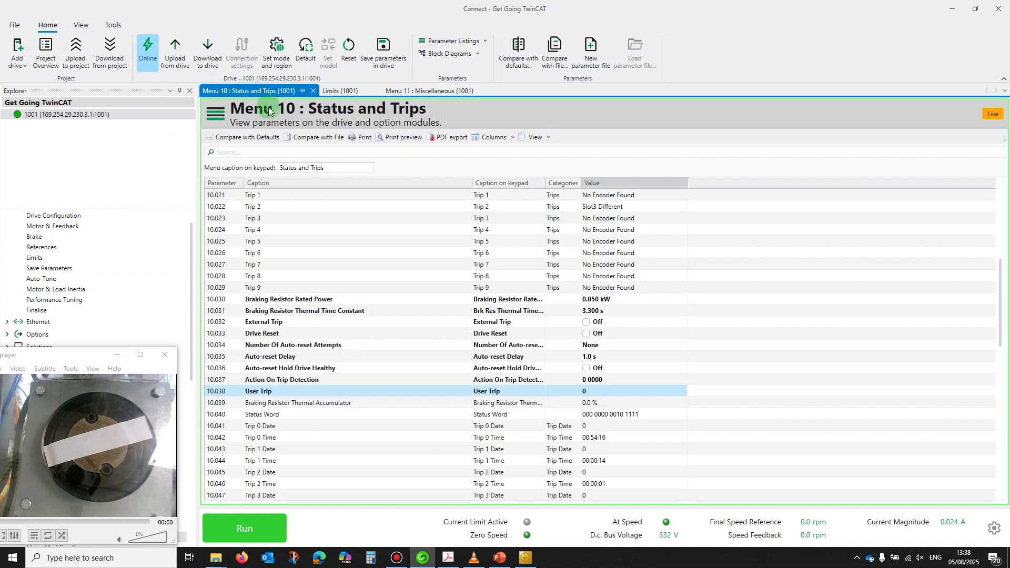
click(593, 393)
text(26)
key(Return)
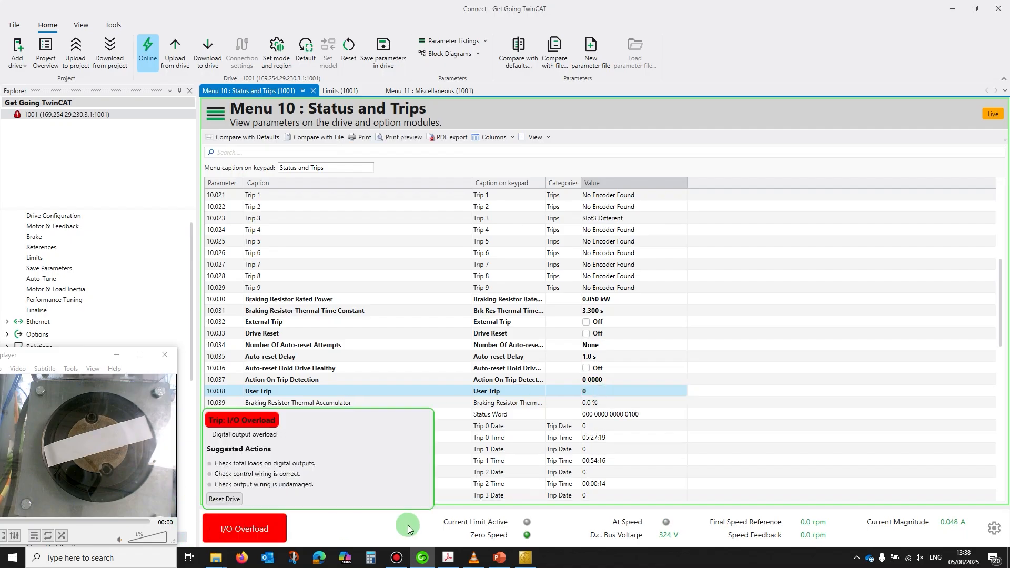
Switch back to TcXaeShell and examine the block's error outputs and STS_DriveLastTrip
click(526, 559)
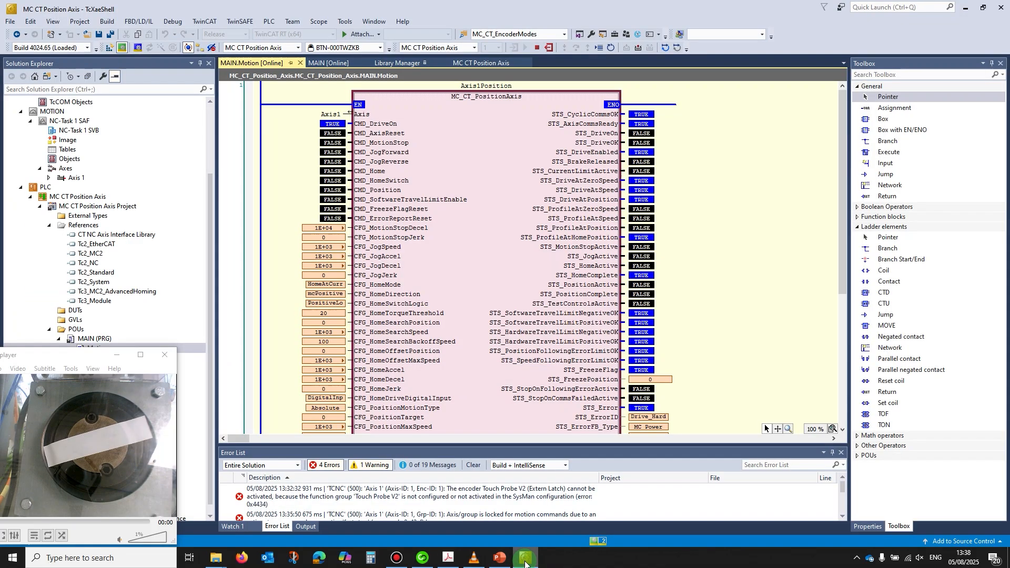
scroll(686, 393, down, 5)
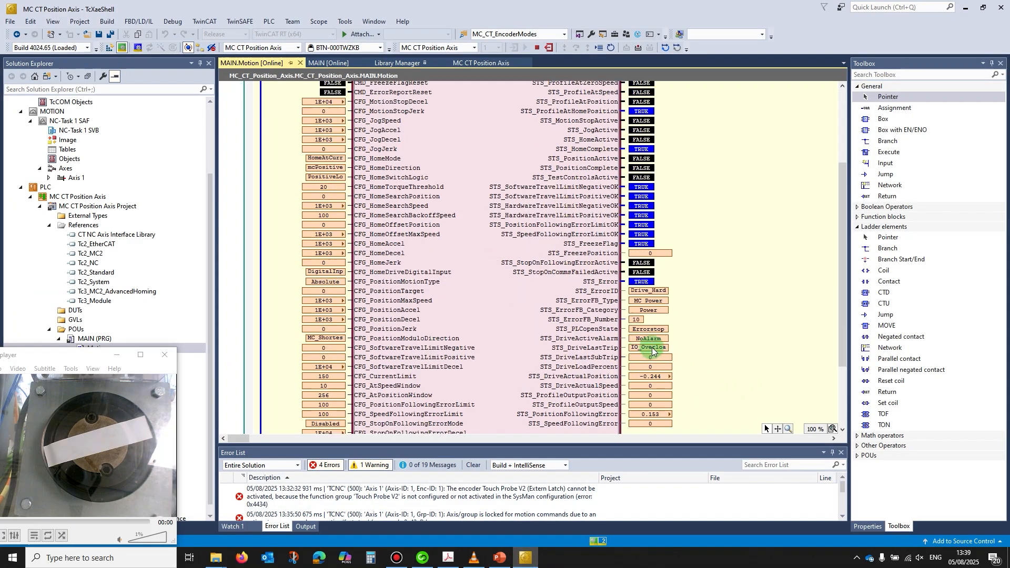
mouse_move(653, 350)
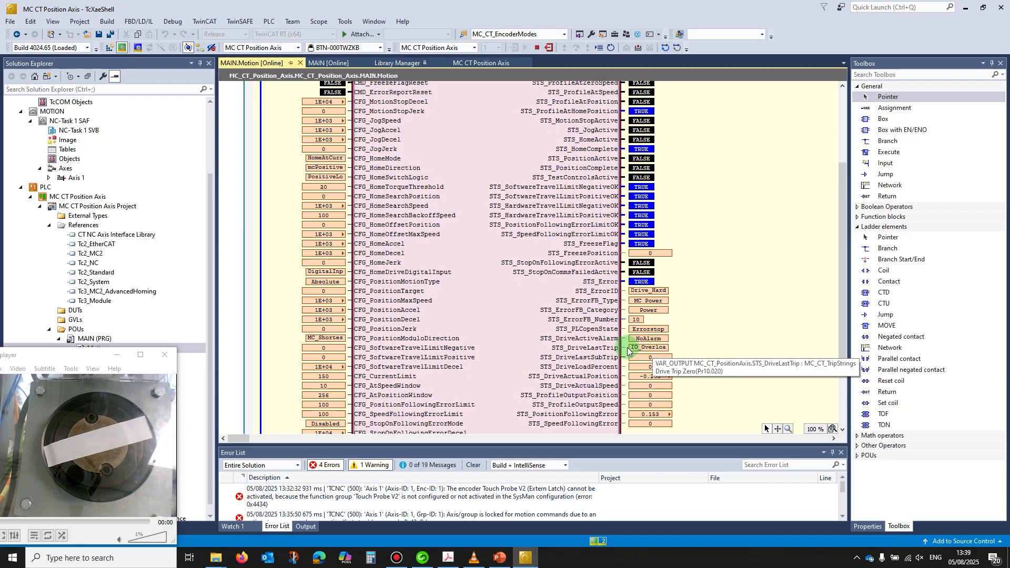
scroll(468, 321, up, 4)
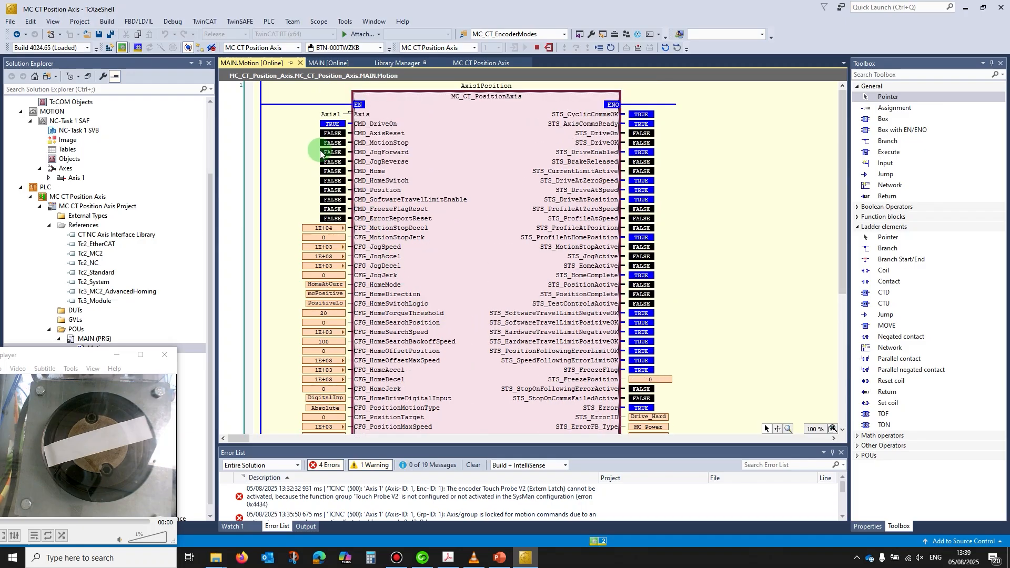
Reset the tripped drive by writing TRUE to CMD_AxisReset, and release the reset by writing FALSE
double_click(331, 135)
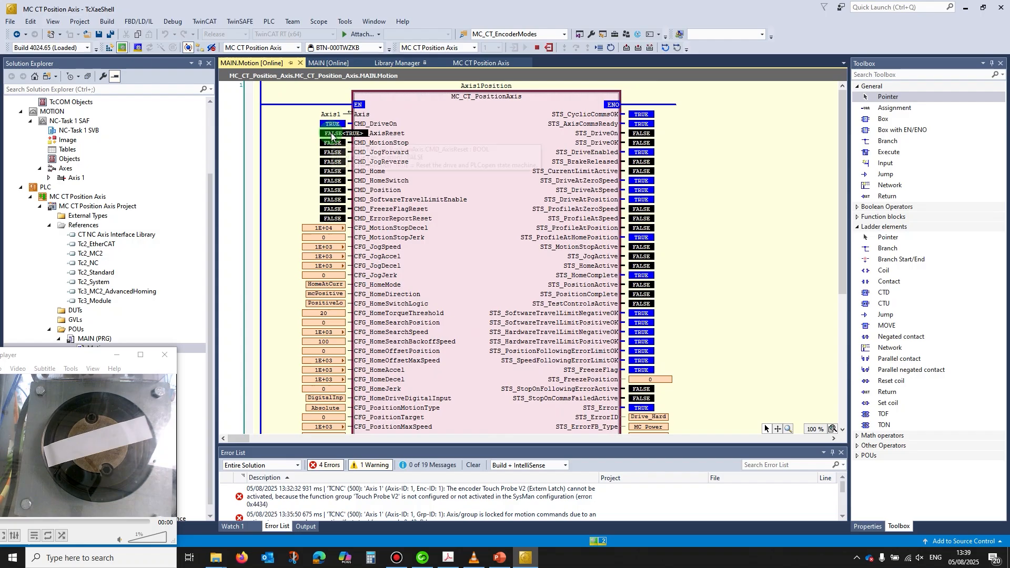
key(ctrl+F7)
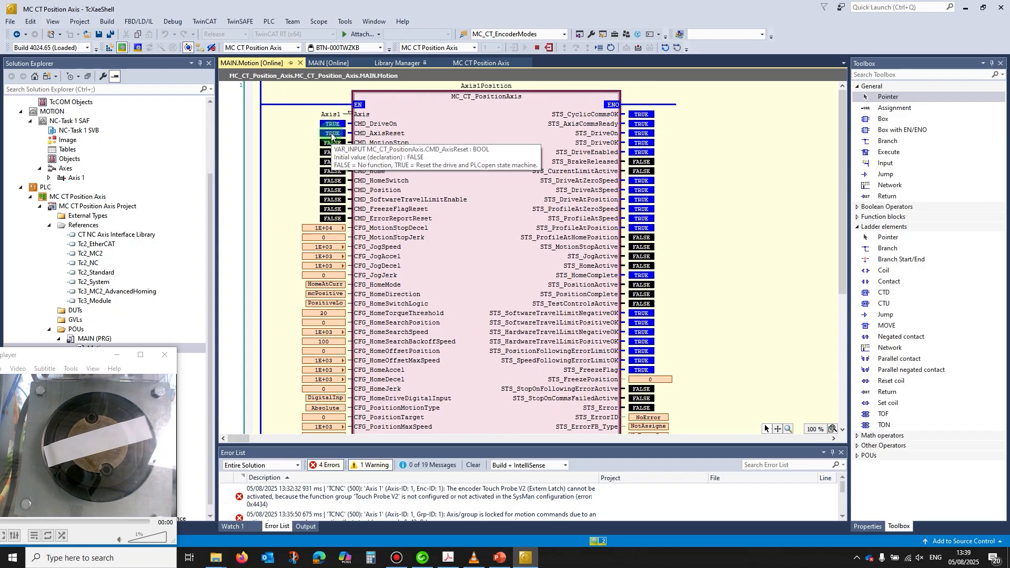
double_click(332, 134)
key(ctrl+F7)
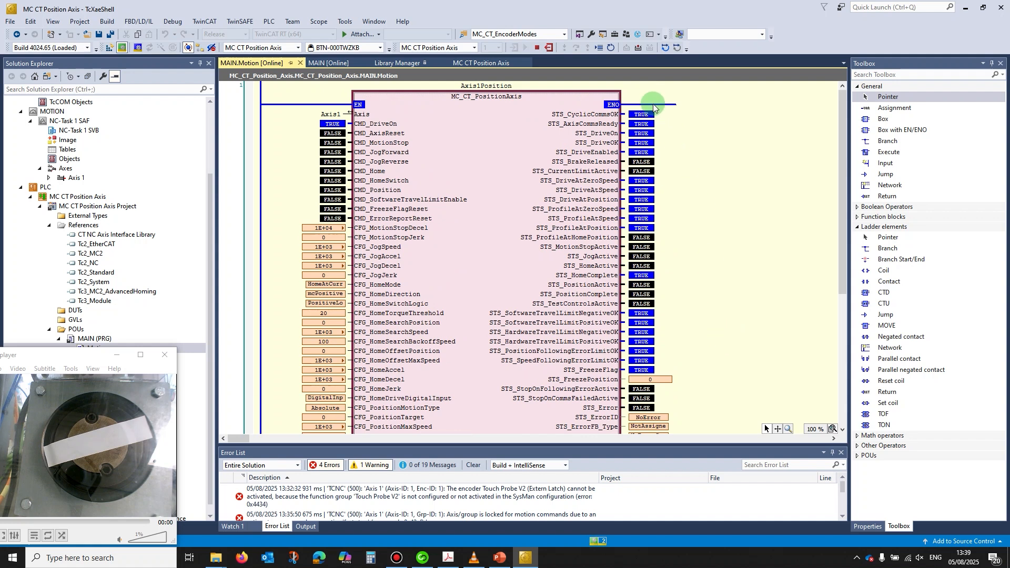
Check STS_DriveOK and the drive status in Connect, and return to the MAIN.Motion block in TcXaeShell
mouse_move(643, 146)
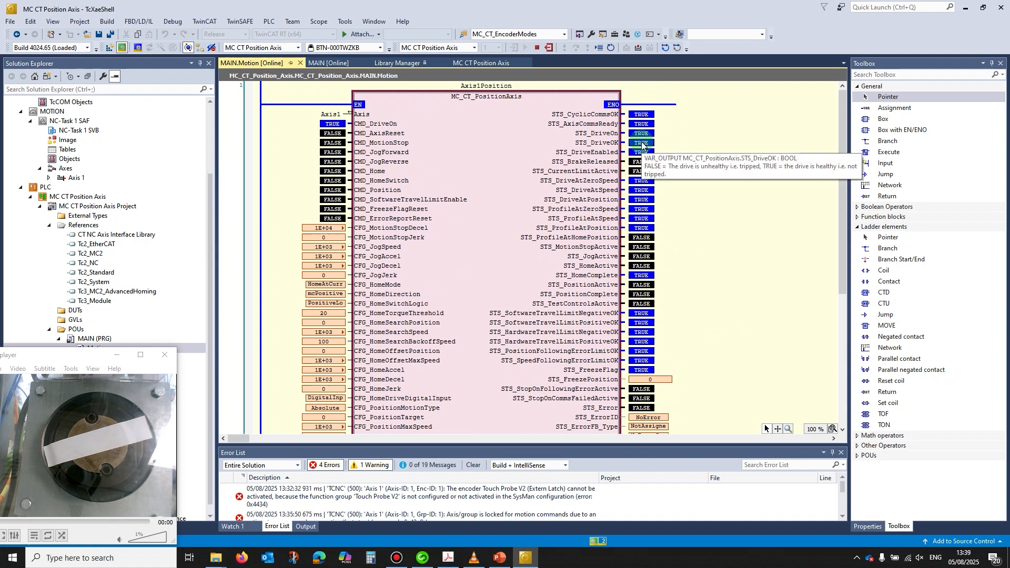
click(422, 557)
mouse_move(235, 525)
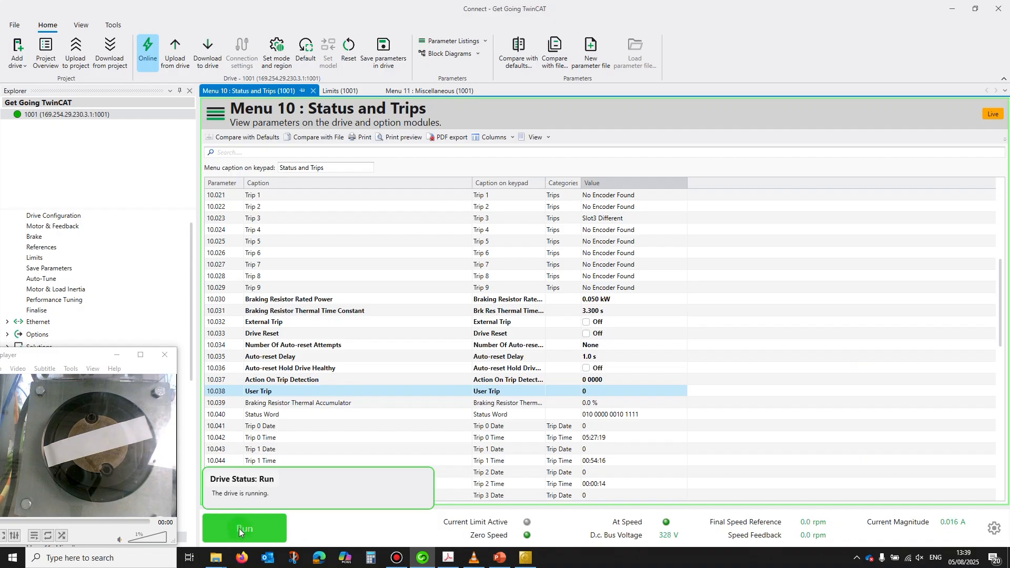
click(526, 558)
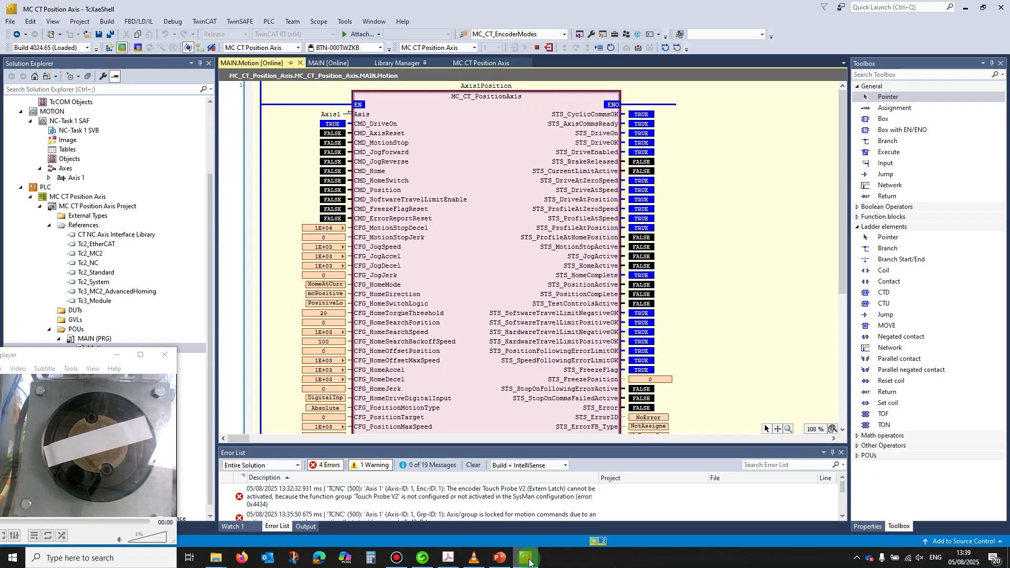
click(324, 135)
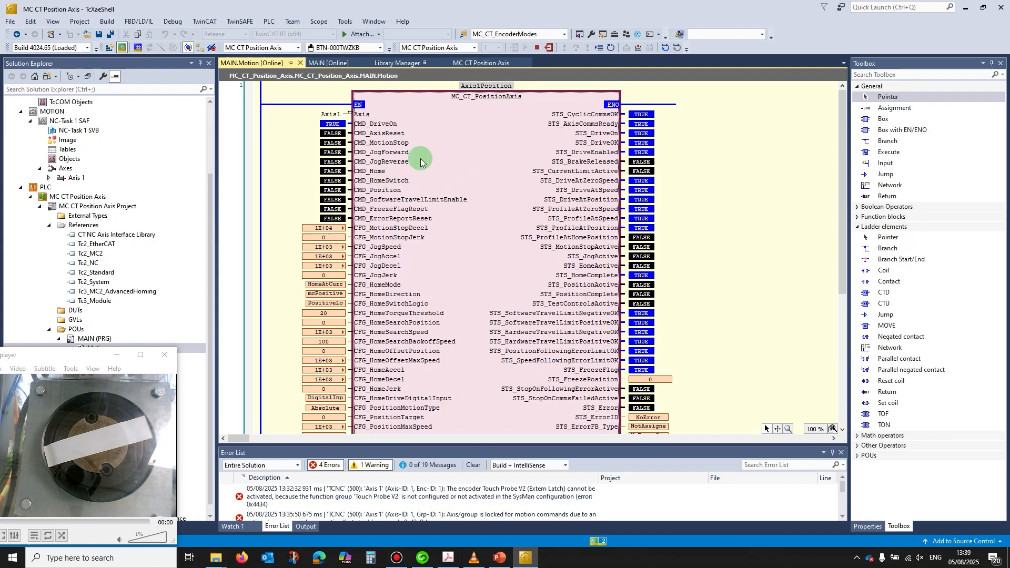
Prepare 10000 as the new value of CFG_PositionTarget
scroll(372, 230, down, 6)
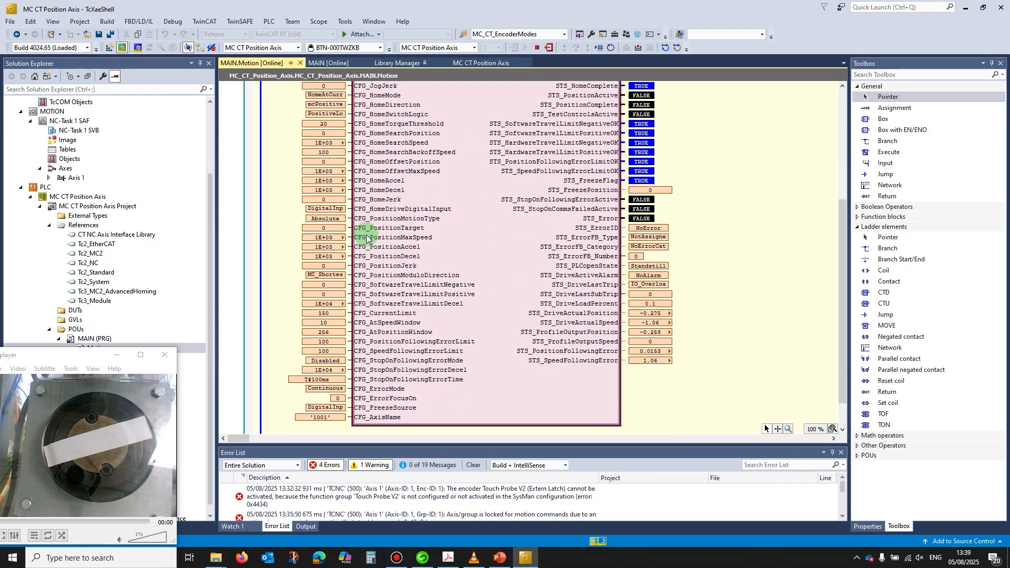
double_click(325, 228)
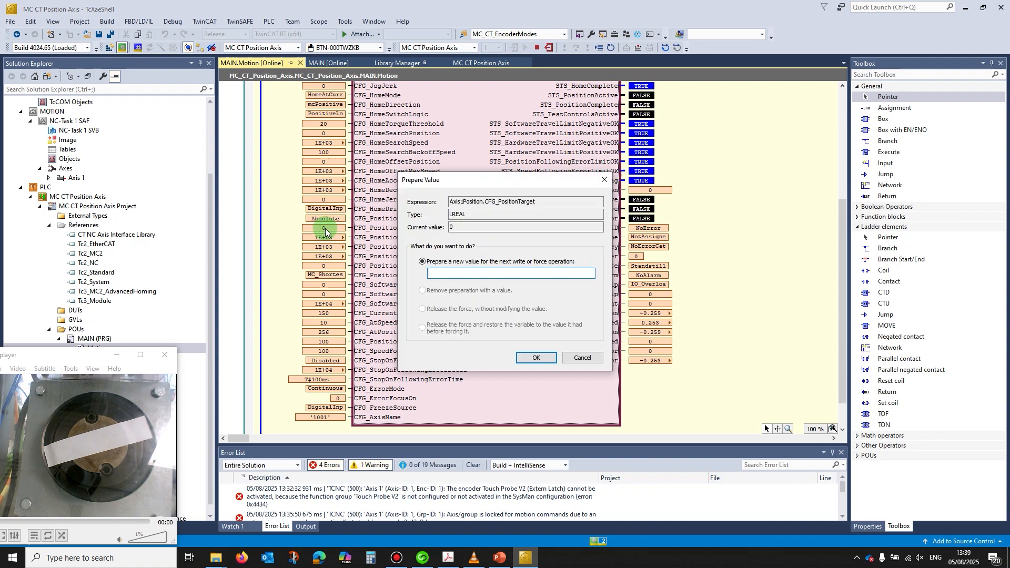
text(10000)
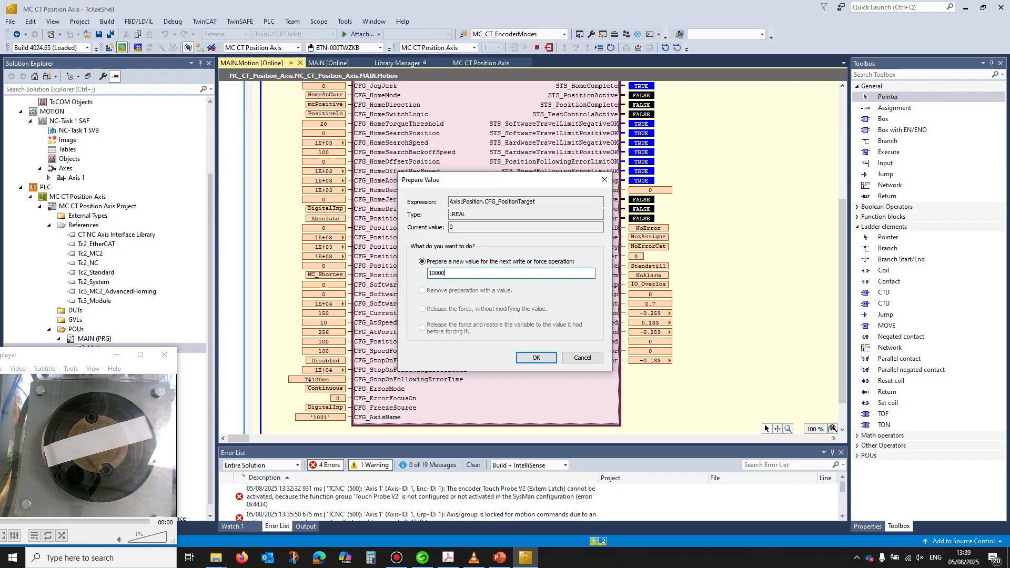
click(535, 357)
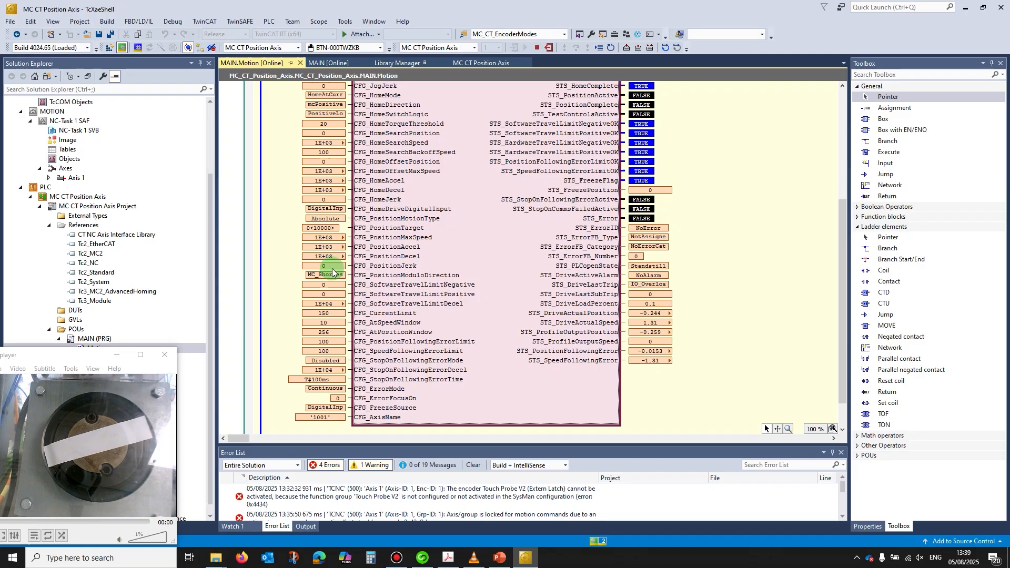
Prepare Relative for CFG_PositionMotionType and write the prepared position settings to the controller
double_click(331, 218)
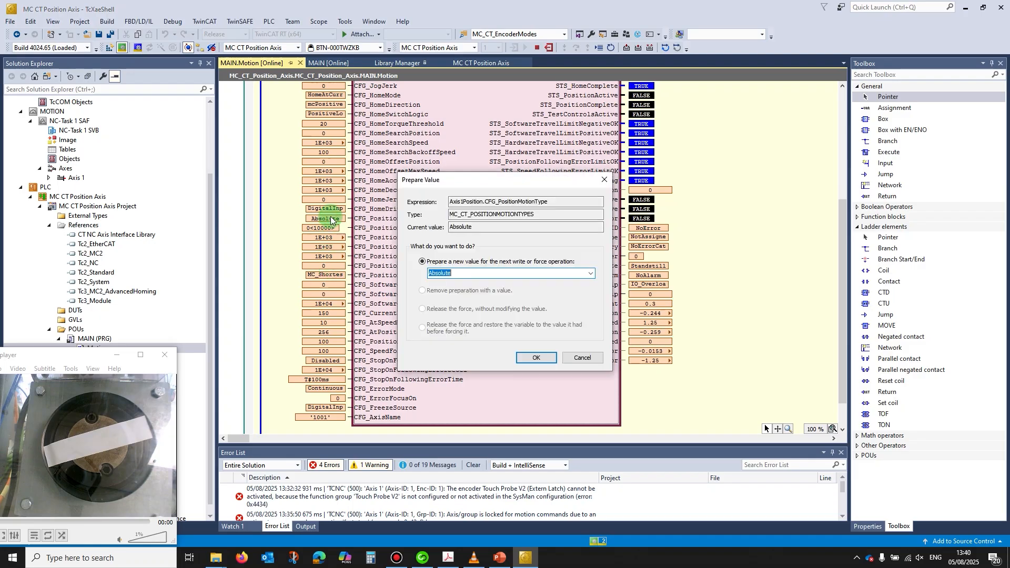
click(591, 273)
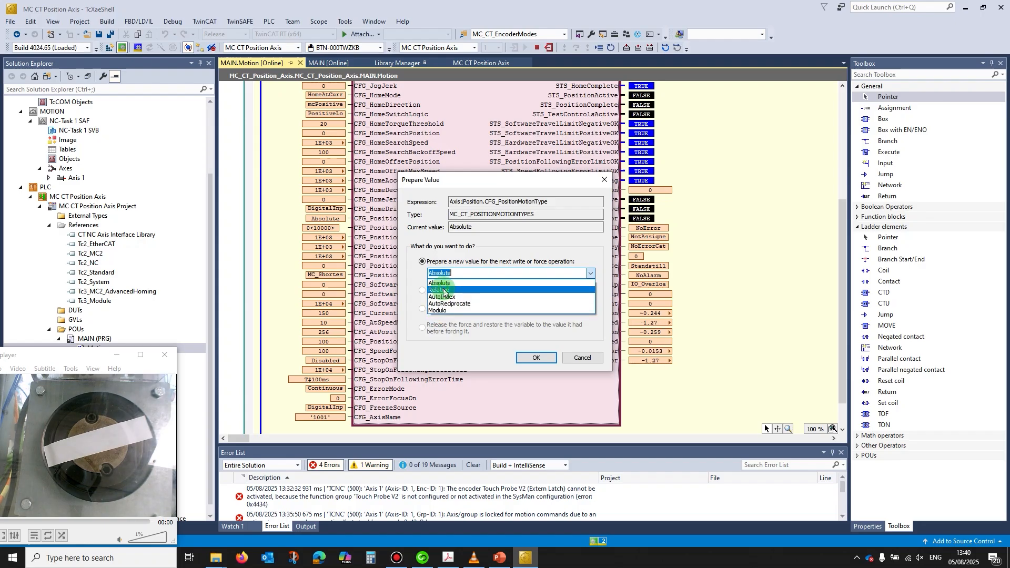
click(443, 290)
click(535, 357)
key(ctrl+F7)
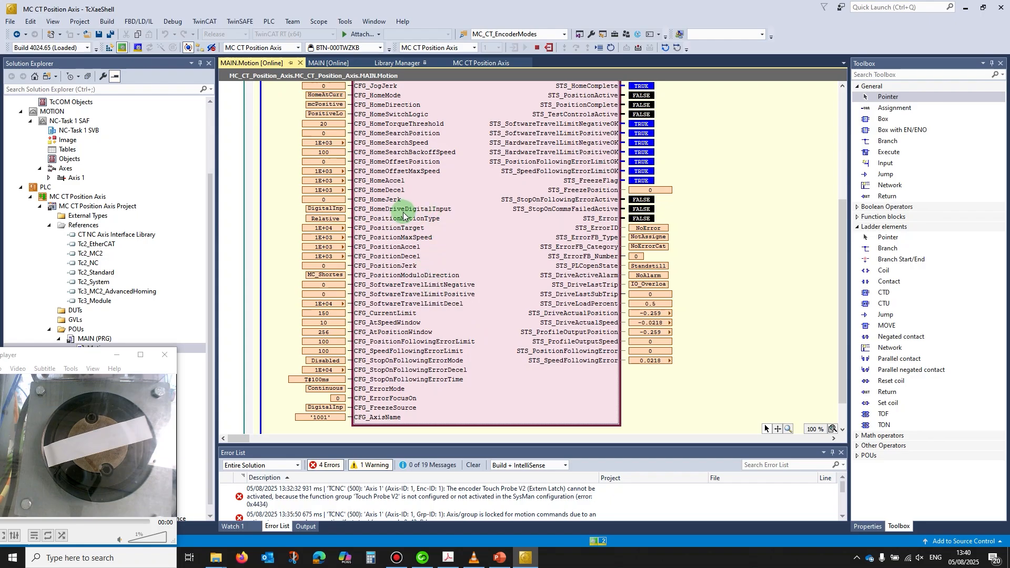
Start the relative position move by writing TRUE to CMD_Position, and review the software travel limit inputs
scroll(403, 216, up, 6)
double_click(334, 190)
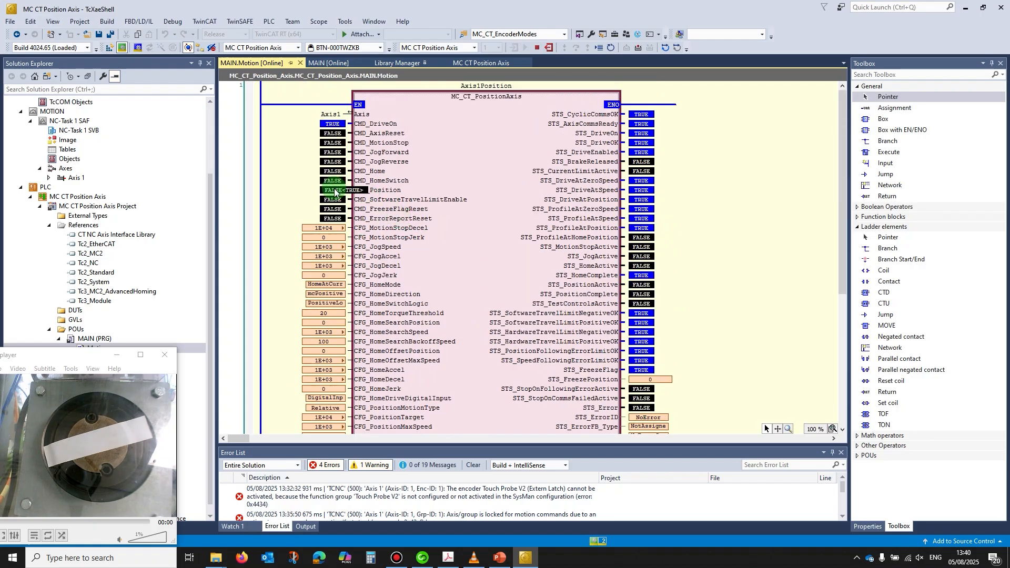
key(ctrl+F7)
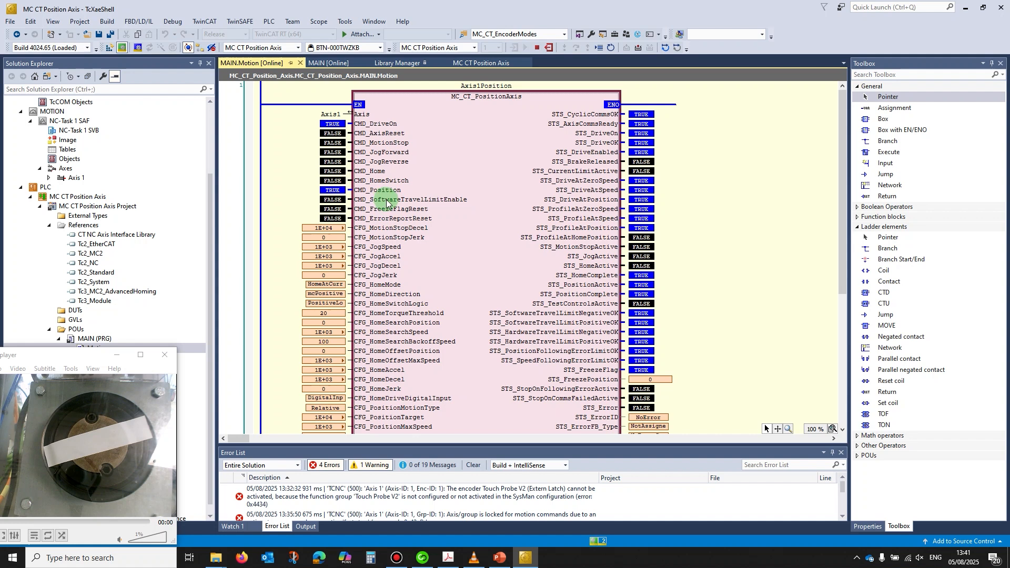
mouse_move(386, 202)
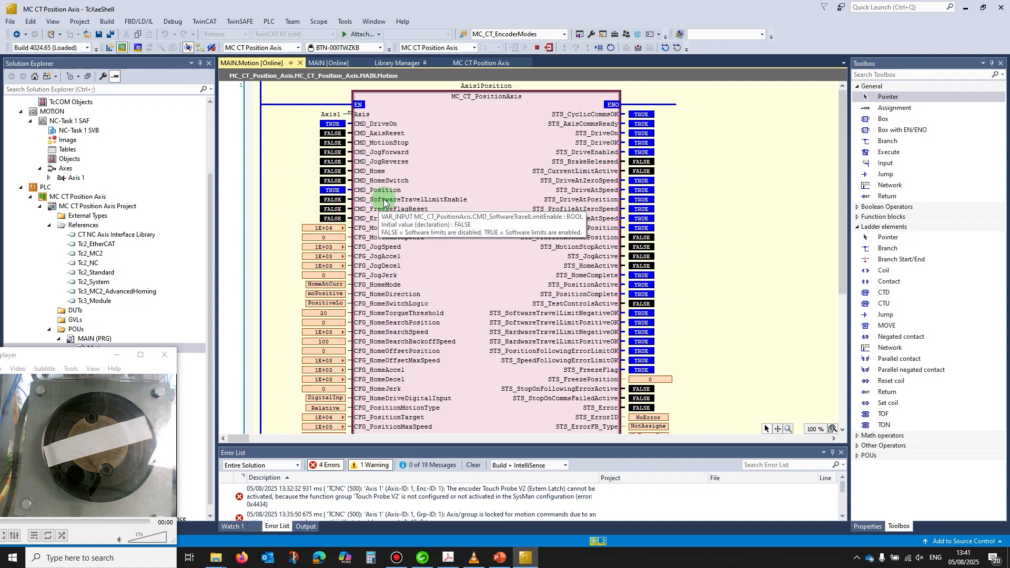
scroll(413, 221, down, 8)
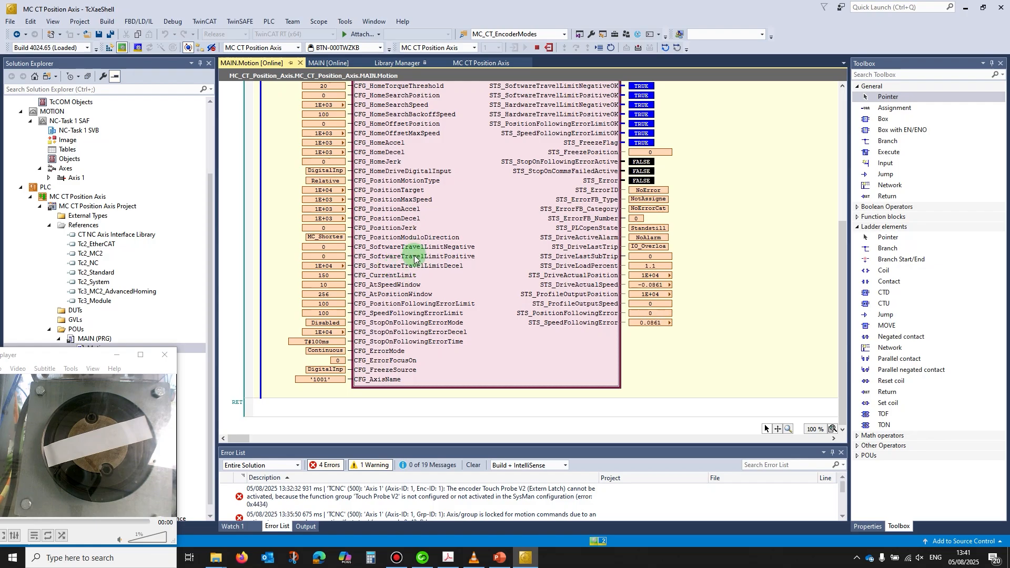
scroll(413, 259, up, 8)
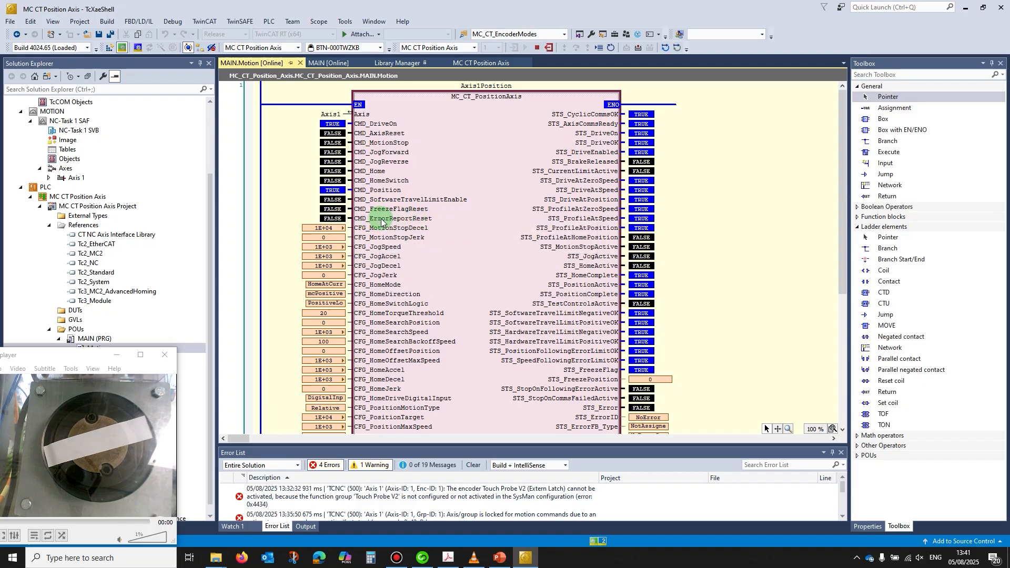
Review the error, PLCopen state, drive alarm and last-trip outputs of the MC_CT_PositionAxis block
scroll(402, 220, down, 6)
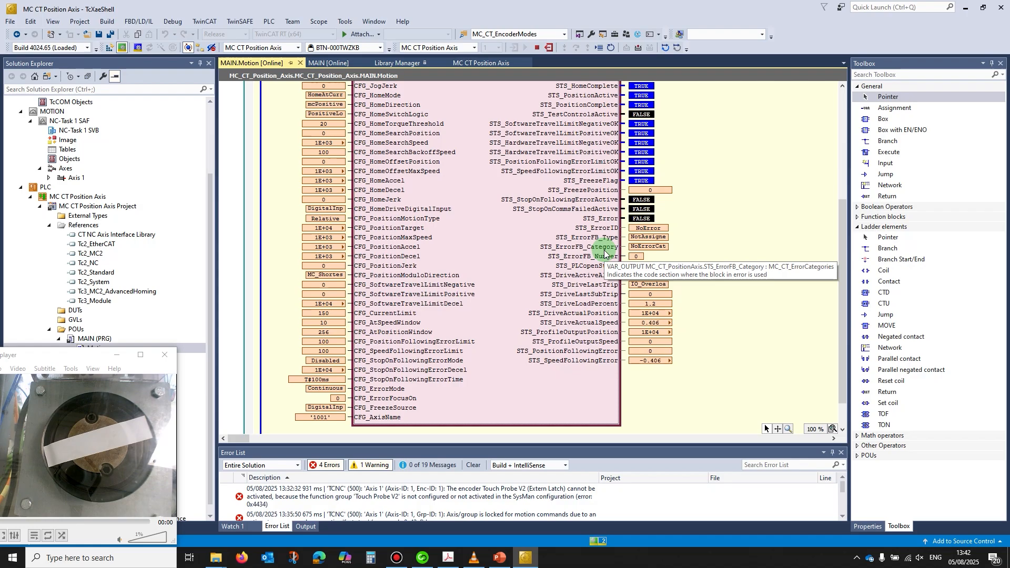
scroll(605, 251, up, 4)
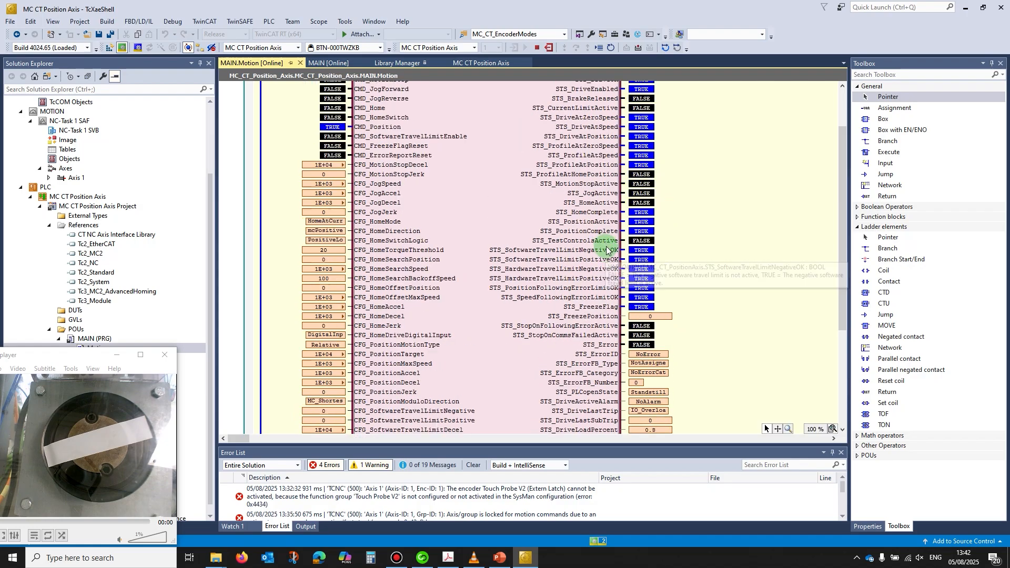
scroll(605, 250, down, 2)
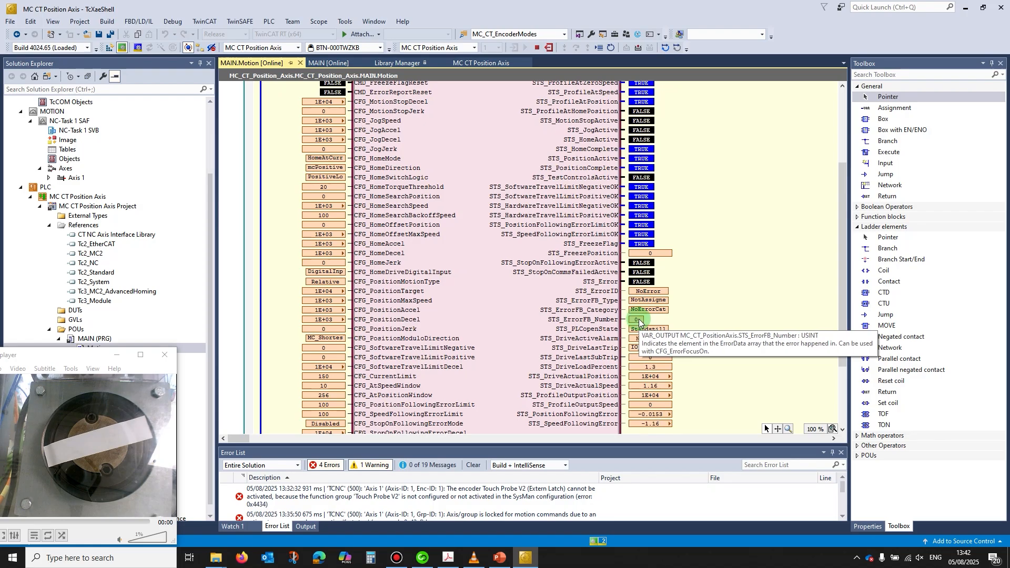
scroll(639, 322, down, 2)
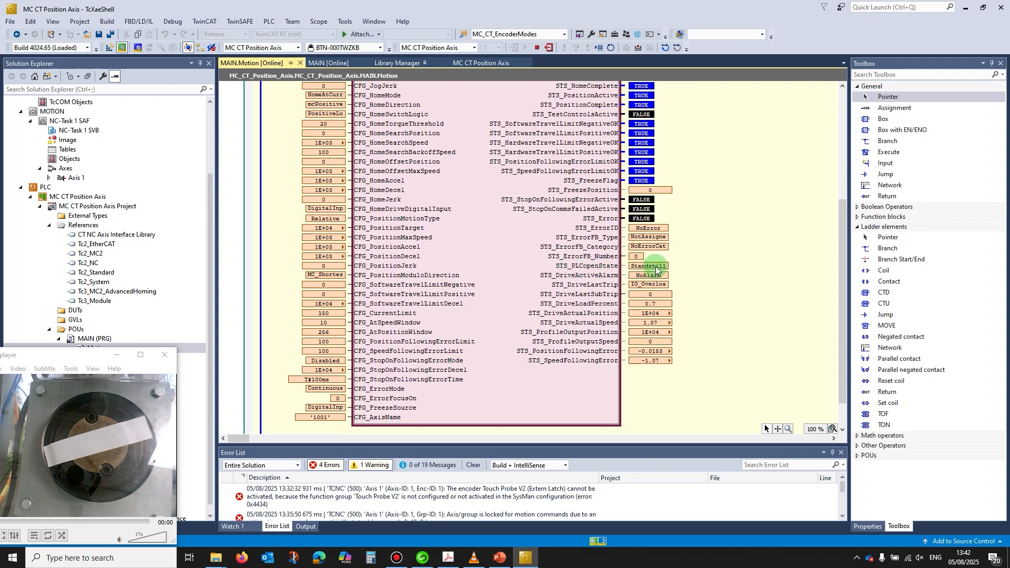
scroll(447, 336, down, 1)
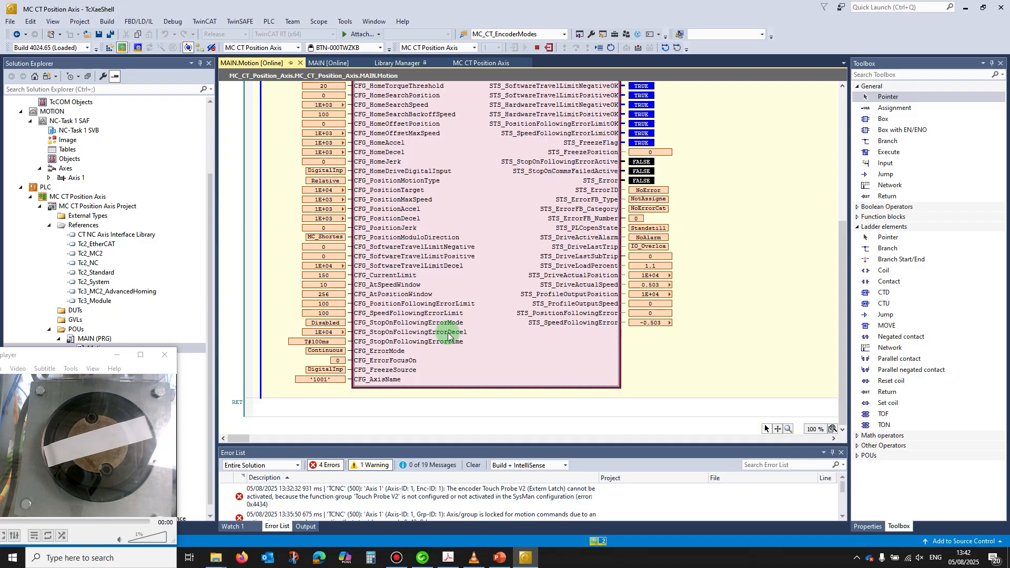
Examine the block's position window, following-error, error mode, freeze source and axis name inputs
scroll(446, 337, up, 1)
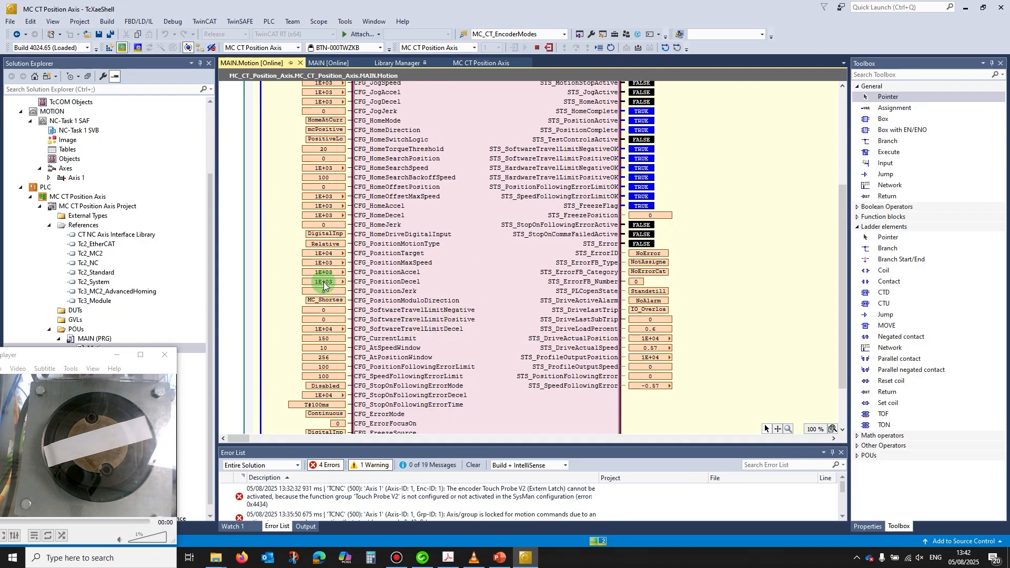
scroll(321, 238, up, 2)
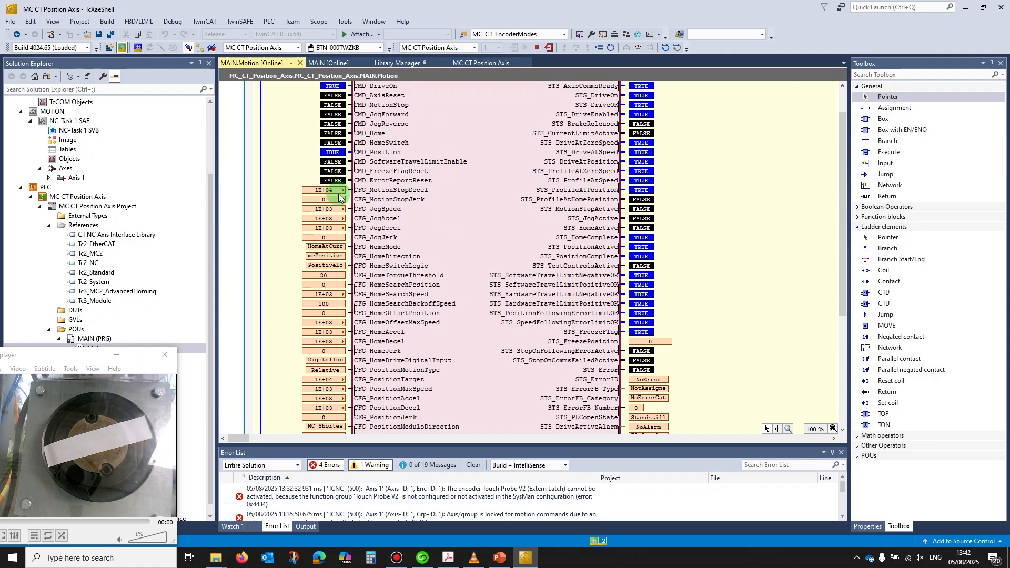
scroll(338, 211, down, 1)
scroll(338, 210, down, 2)
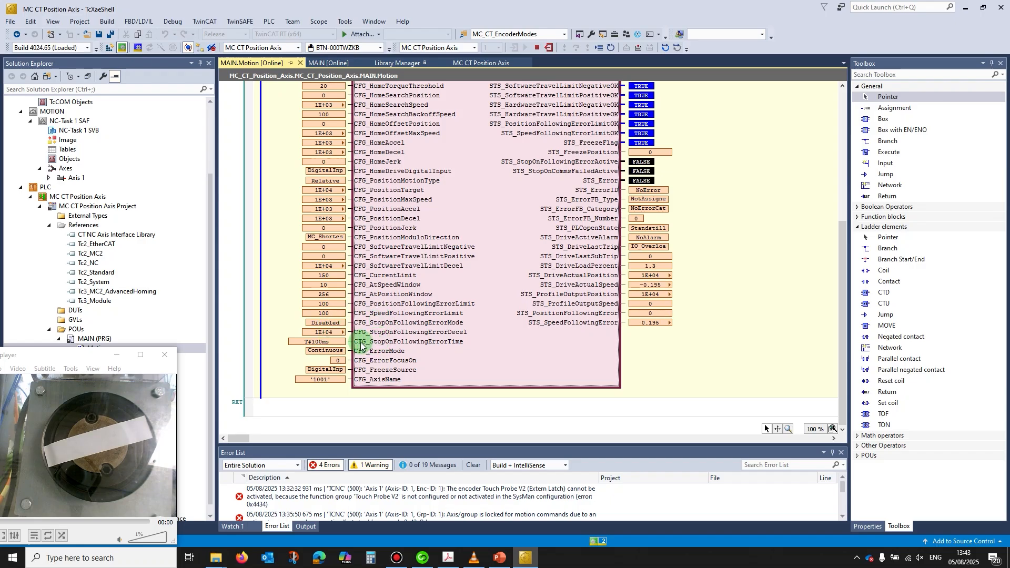
mouse_move(360, 344)
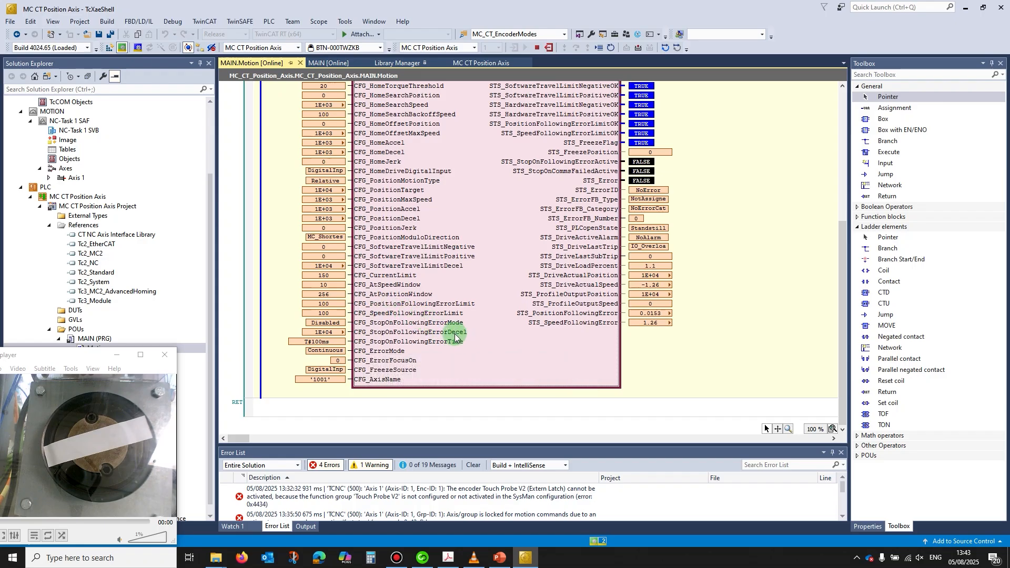
mouse_move(450, 337)
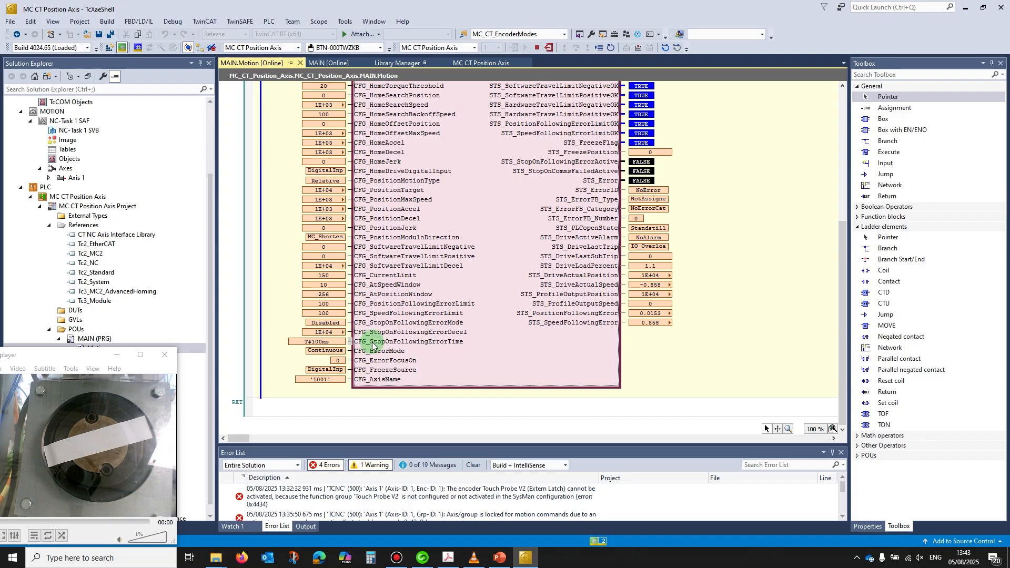
mouse_move(405, 326)
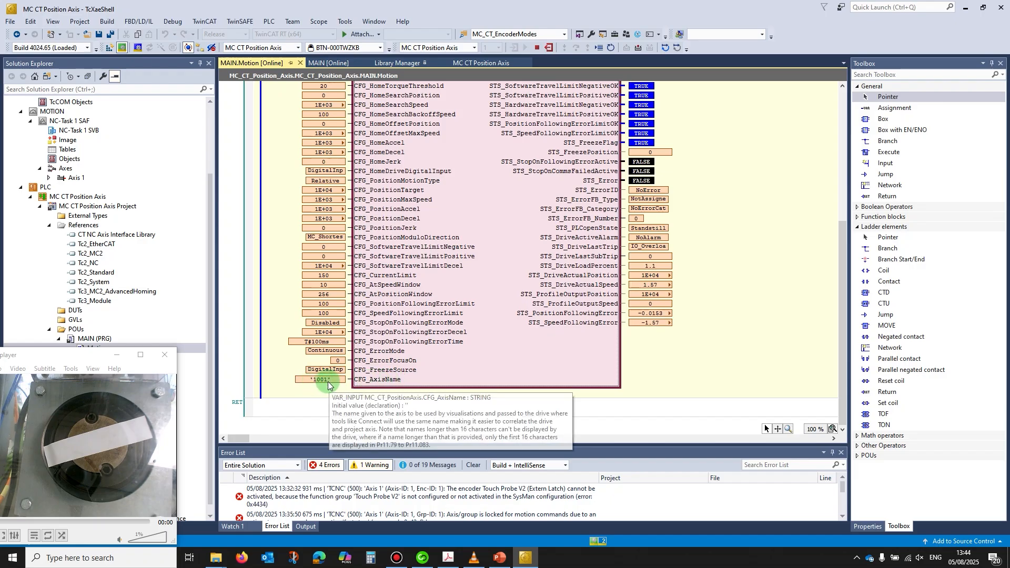
Close the video player and compare the EtherCAT address of Drive 1 (Unidrive M700) with the drive name shown in Connect
click(165, 355)
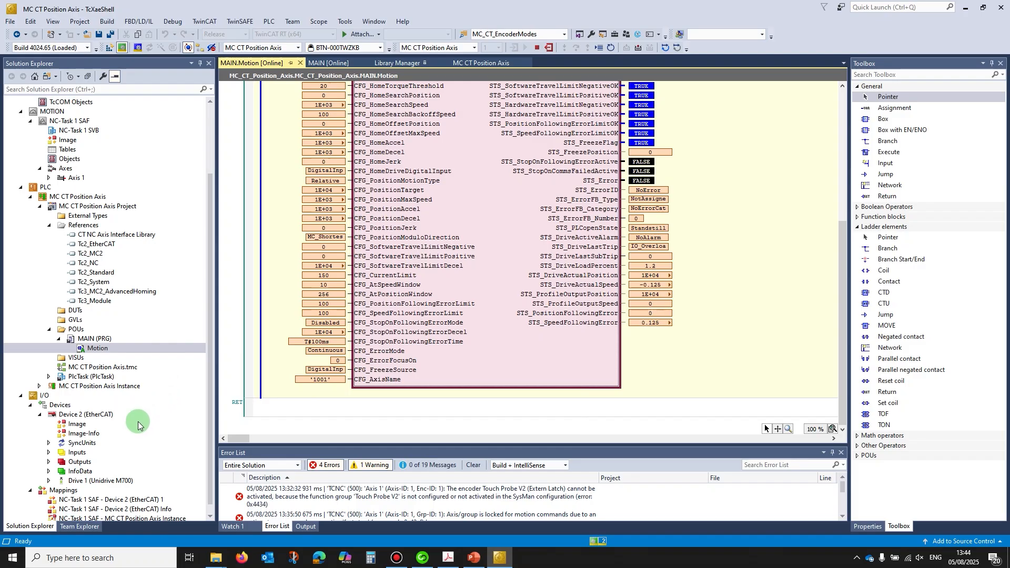
scroll(136, 421, down, 1)
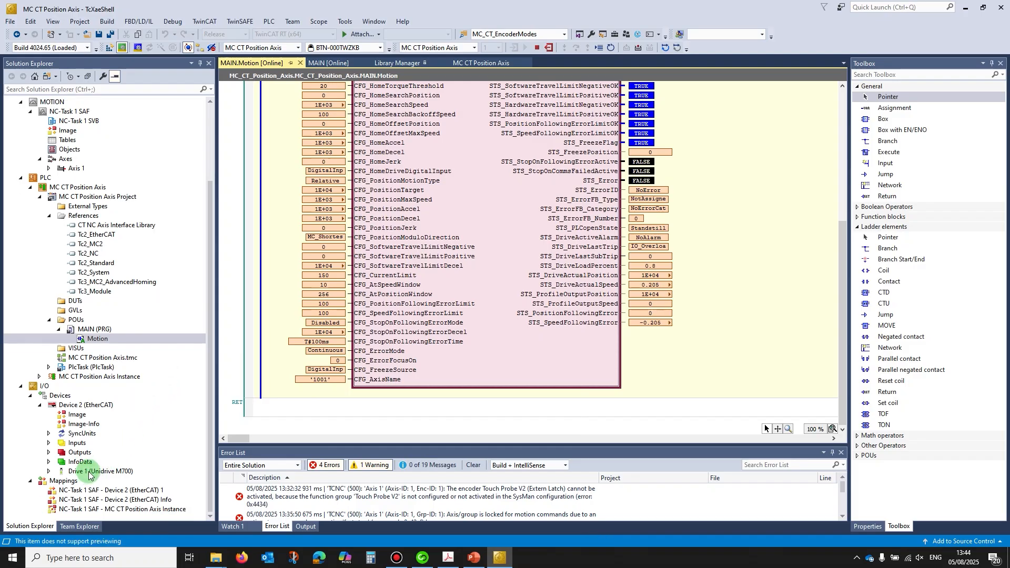
click(91, 472)
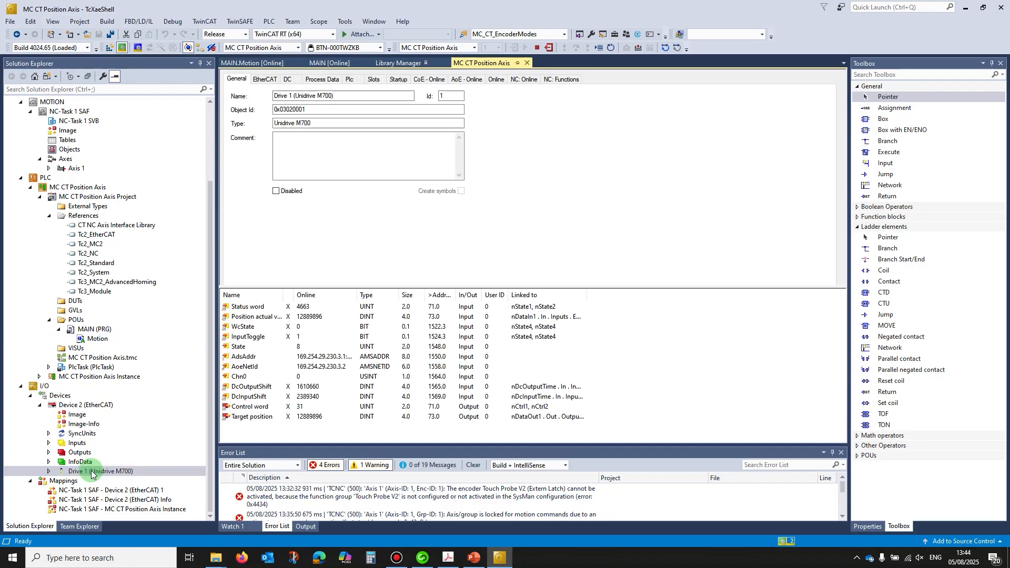
click(263, 82)
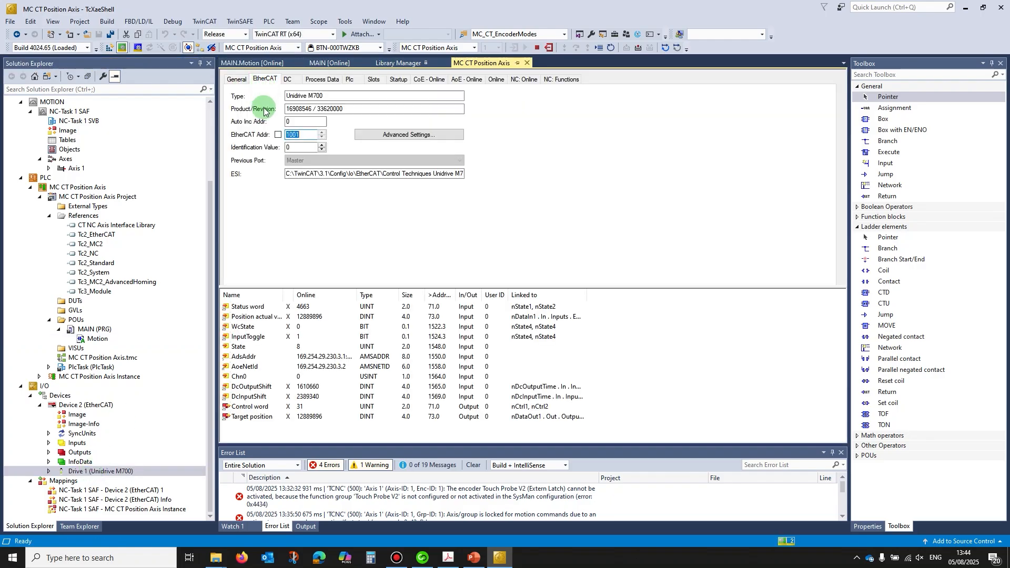
mouse_move(304, 135)
mouse_down()
mouse_move(246, 138)
mouse_move(304, 135)
mouse_up()
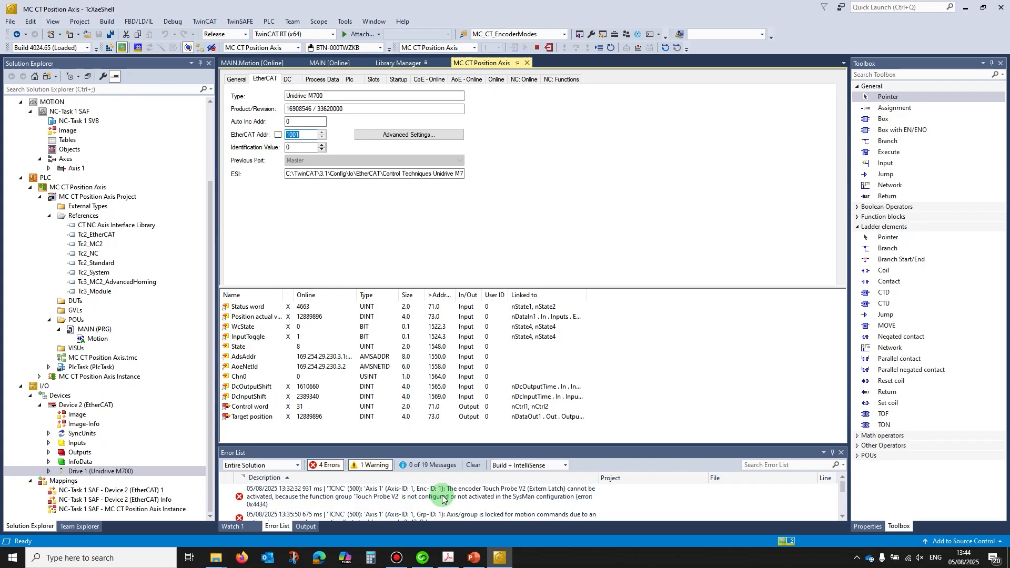
click(423, 557)
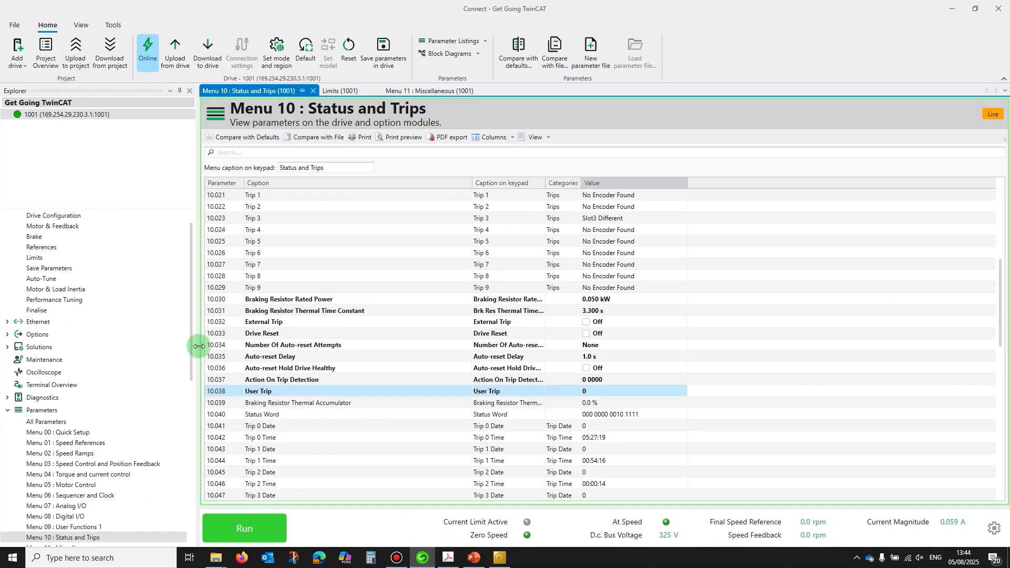
scroll(79, 326, up, 1)
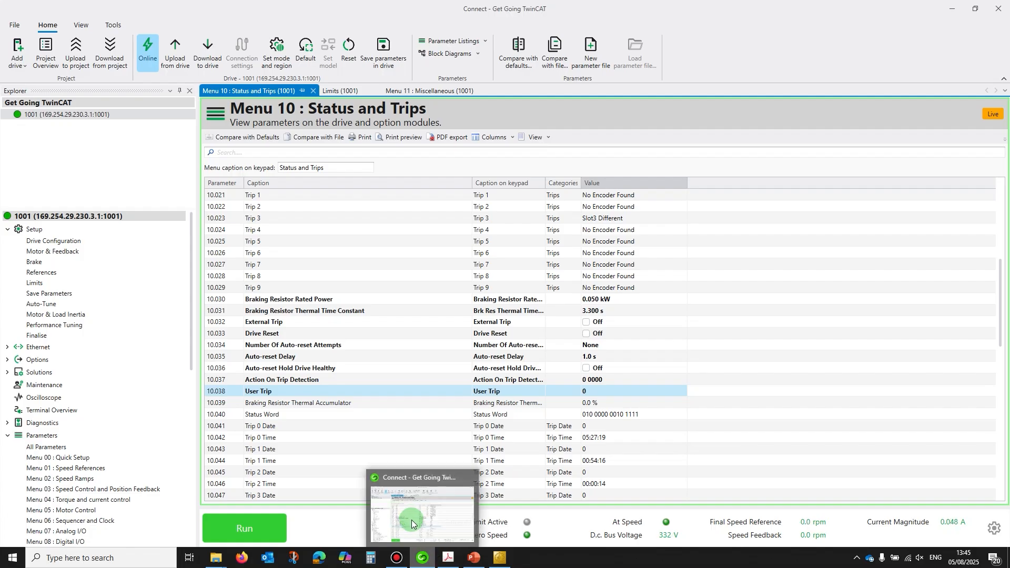
Return to MAIN.Motion in TcXaeShell, prepare 'NidecDrive' for CFG_AxisName and write it to the controller
mouse_move(500, 562)
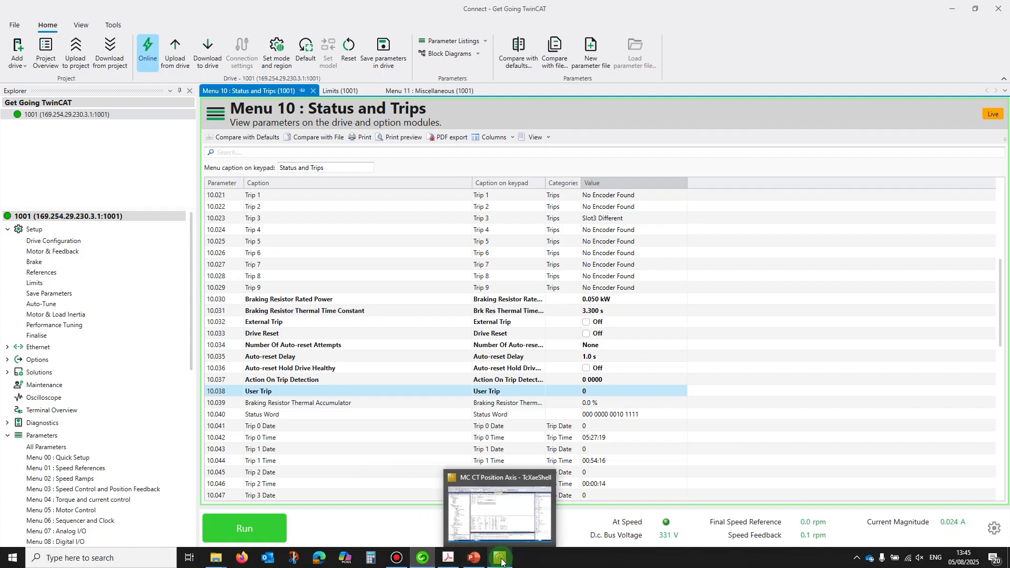
click(499, 561)
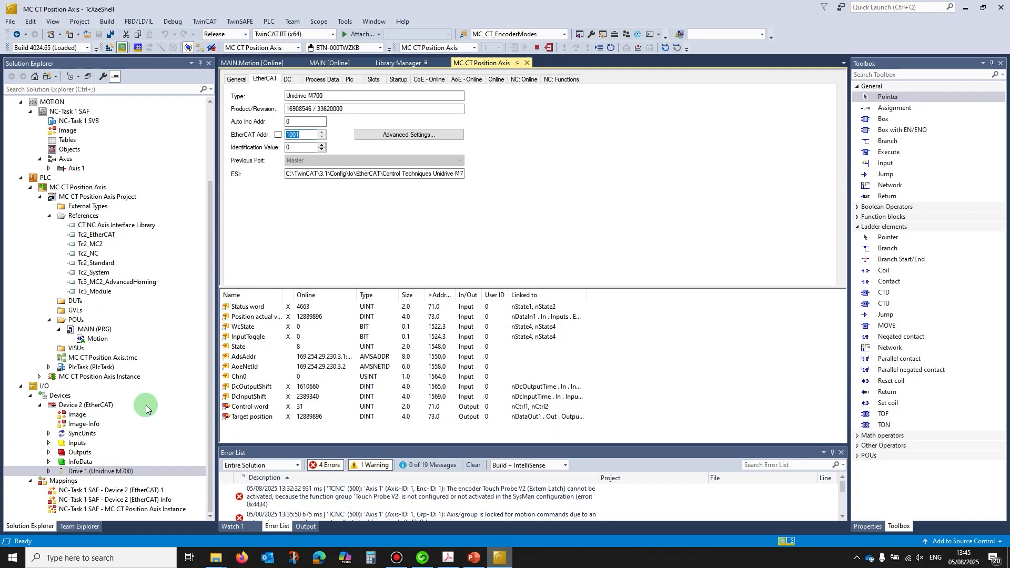
click(233, 64)
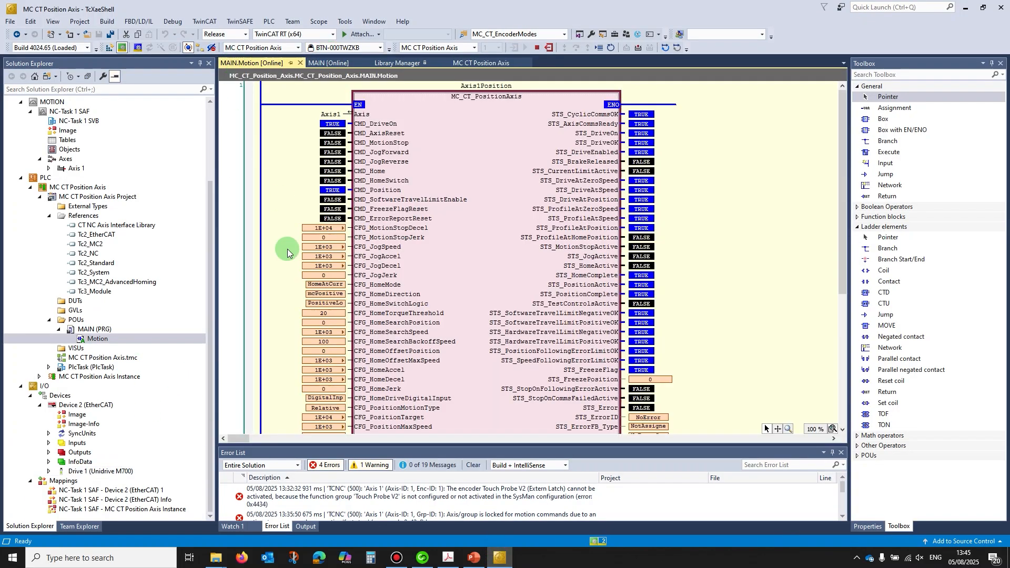
scroll(268, 368, down, 5)
double_click(318, 379)
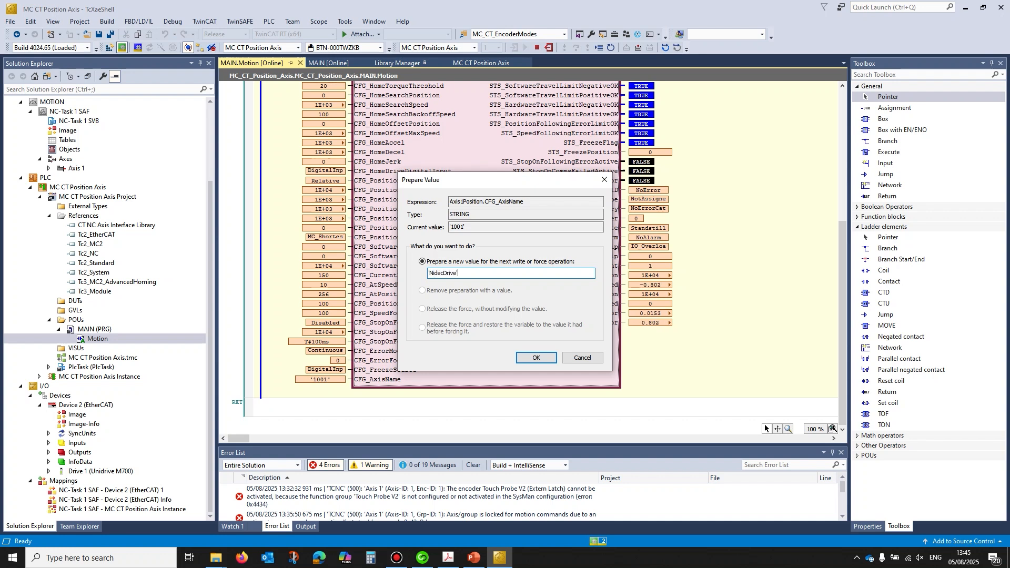
click(532, 358)
key(ctrl+F7)
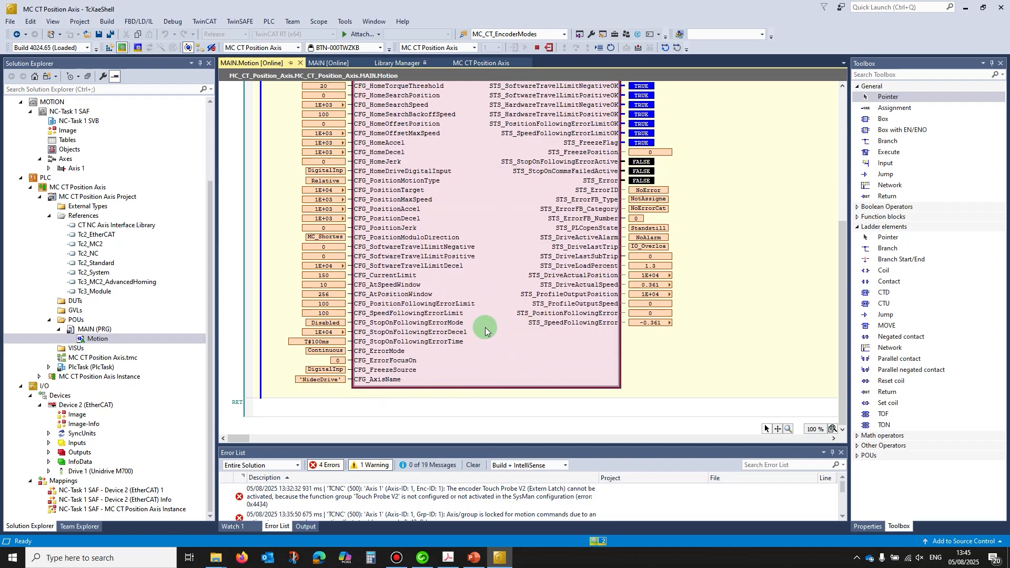
Switch to Connect and check the drive name characters and option synchronisation parameters in Menu 11
click(423, 558)
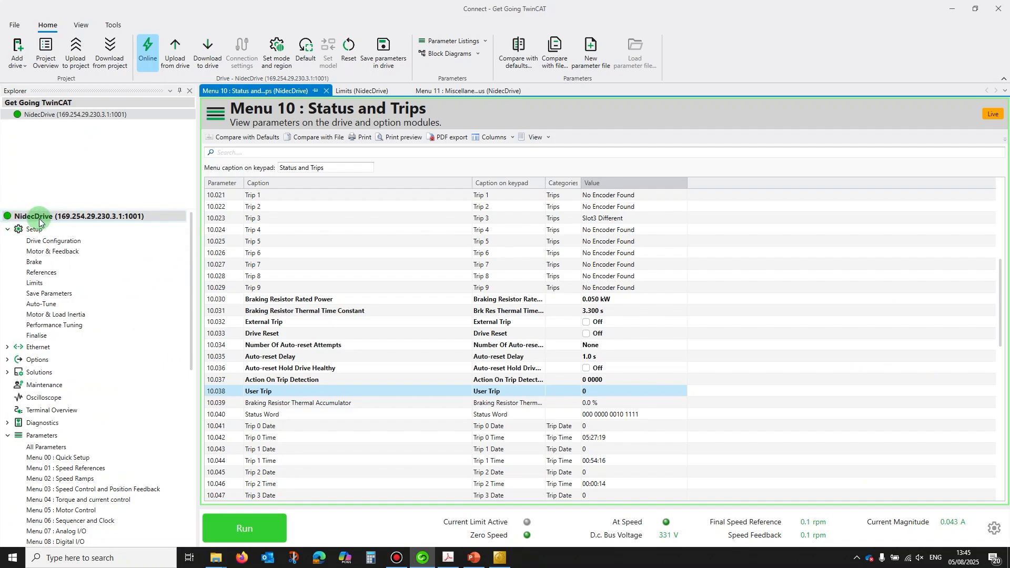
click(449, 90)
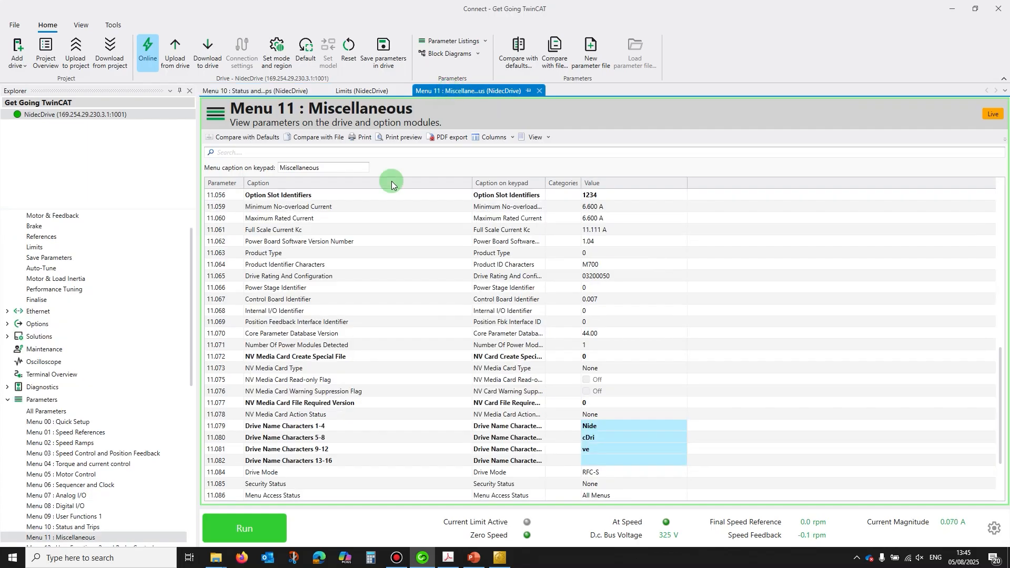
scroll(327, 221, up, 10)
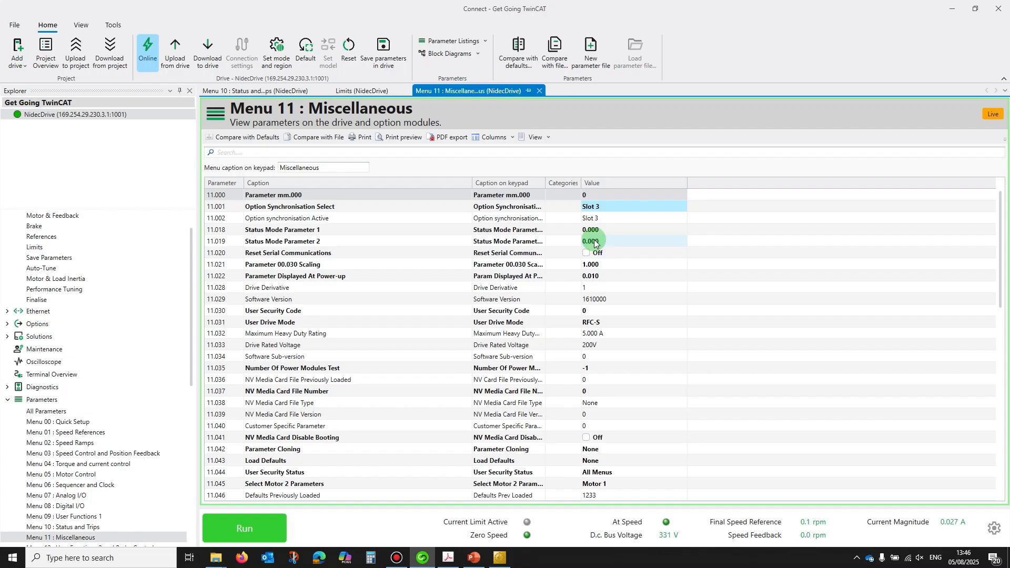
Return to TcXaeShell and review the block's status outputs from communications and drive state through the travel limits
click(499, 557)
scroll(677, 213, up, 8)
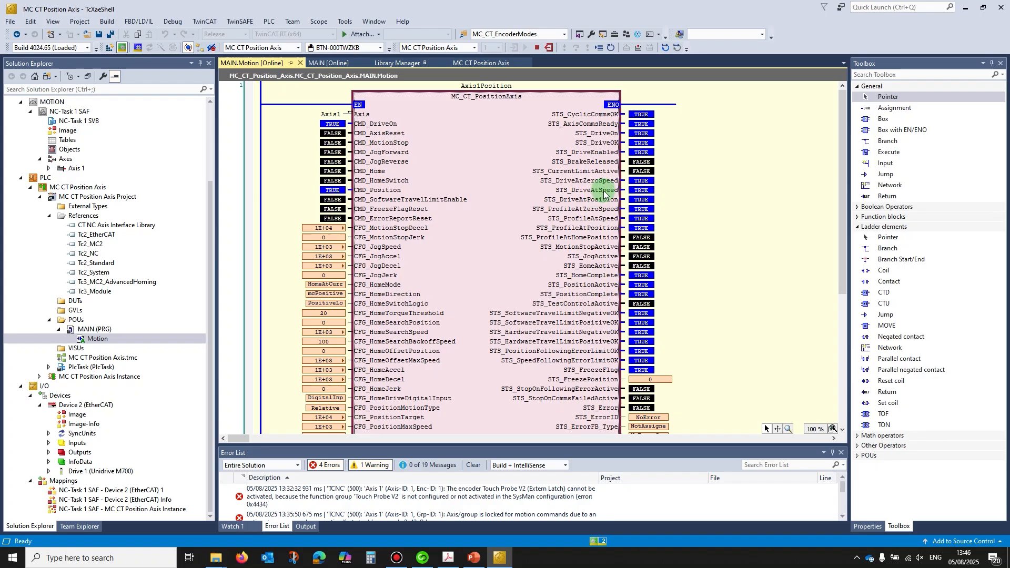
scroll(603, 200, down, 2)
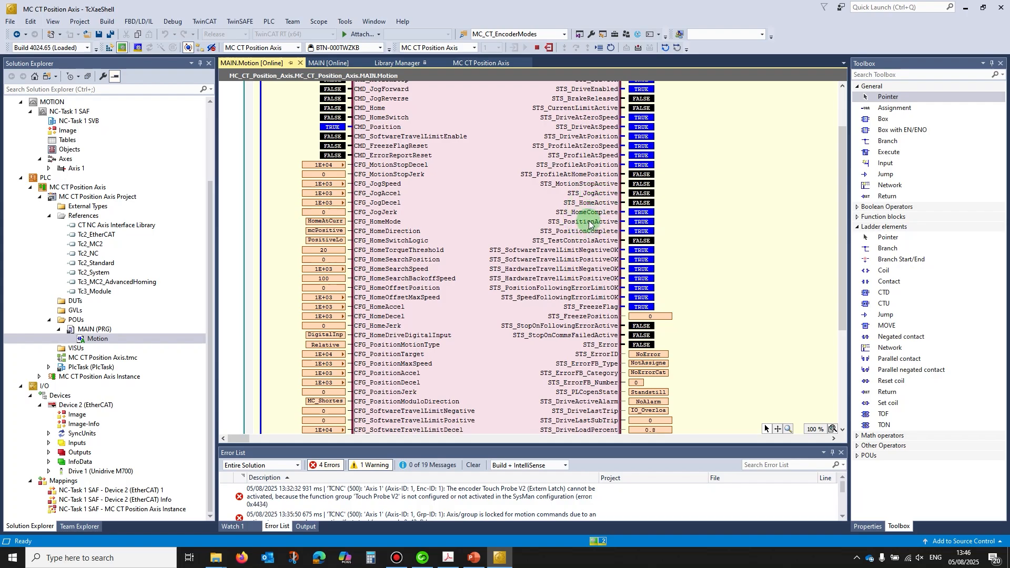
scroll(591, 231, down, 2)
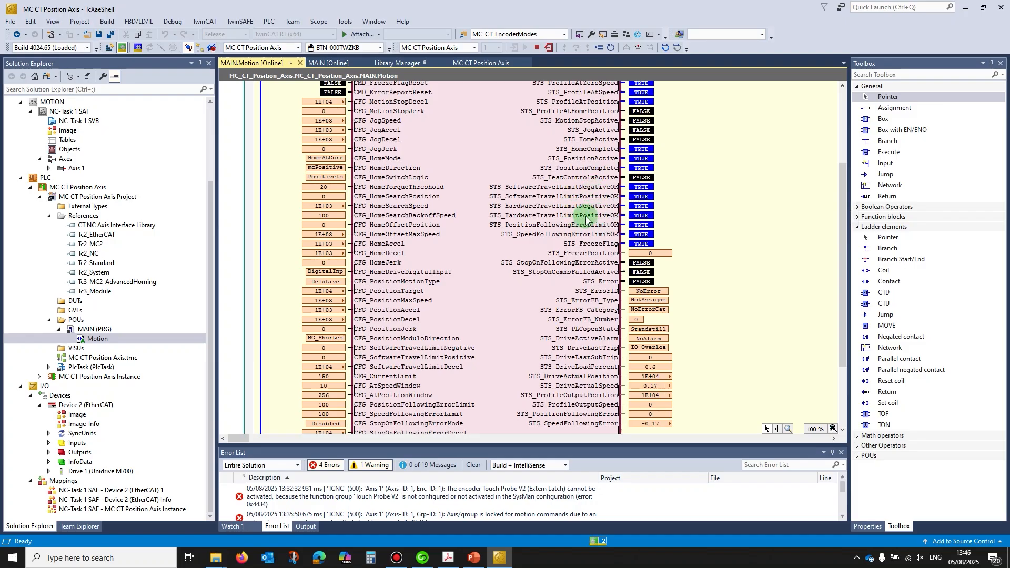
Check the drive's hardware travel limit configuration in Connect and return to the MAIN.Motion block in TcXaeShell
click(422, 557)
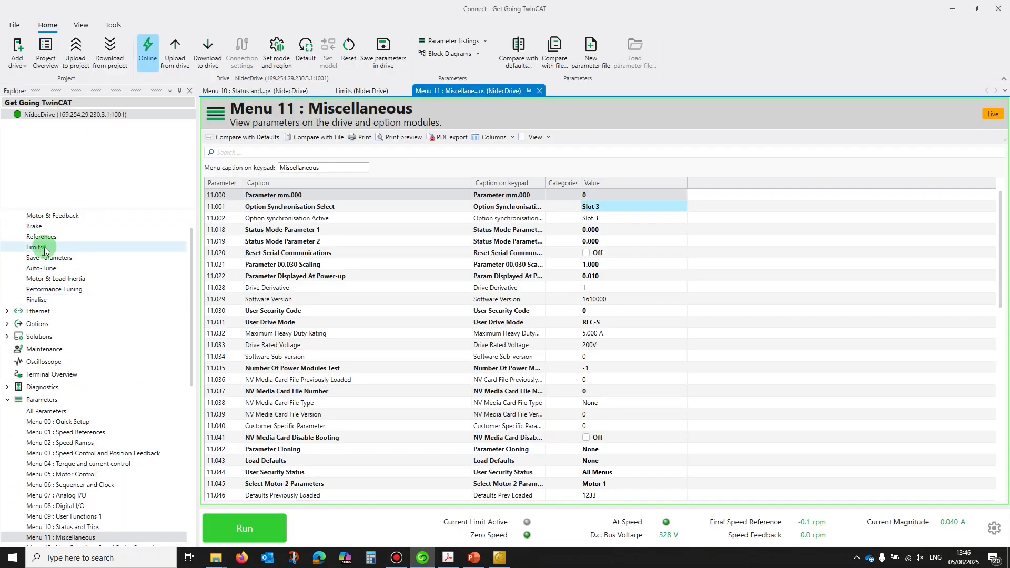
click(46, 248)
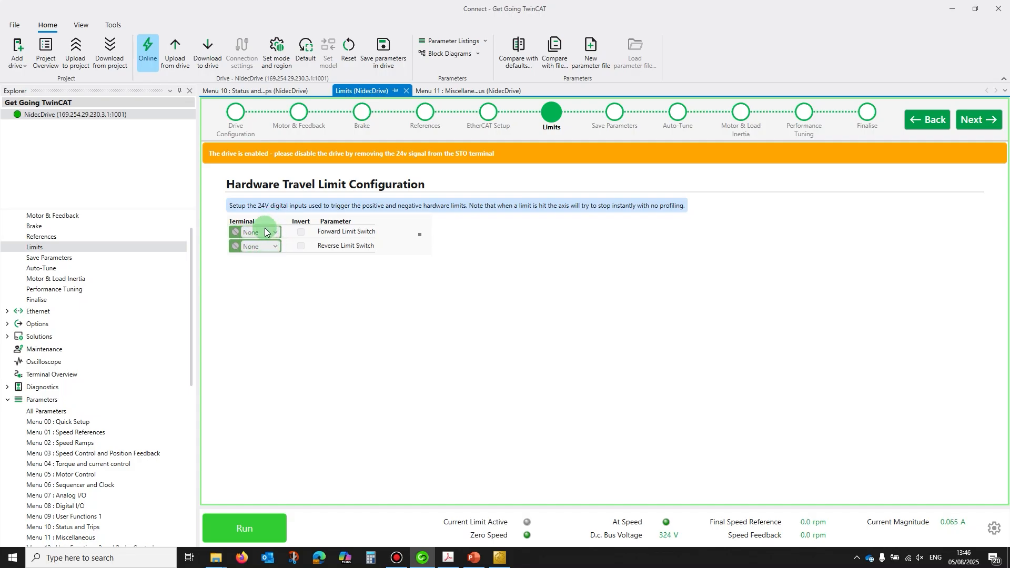
click(499, 559)
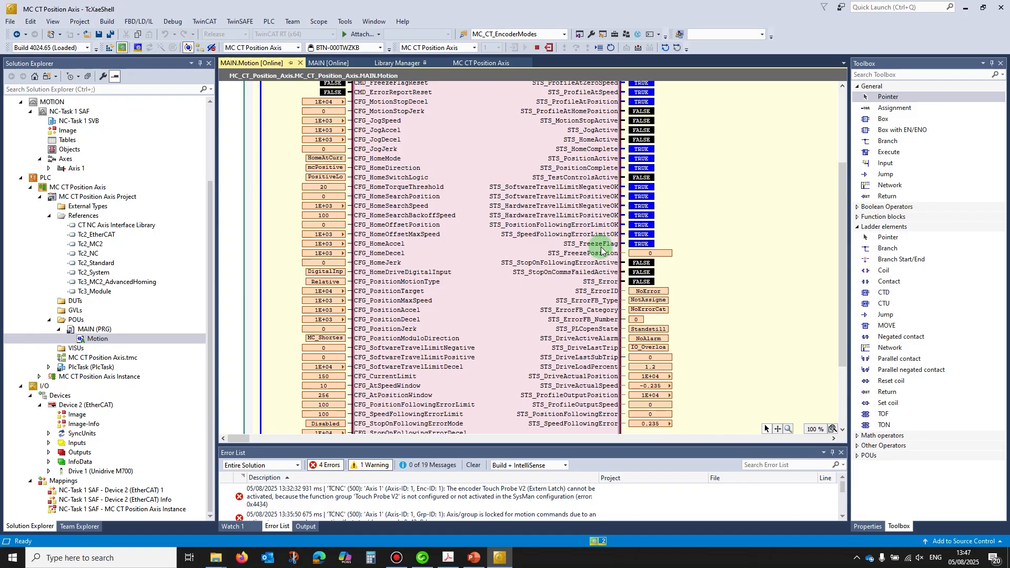
Review the freeze, stop-on-comms-failure, drive load, actual speed and following-error outputs of the block
mouse_move(594, 247)
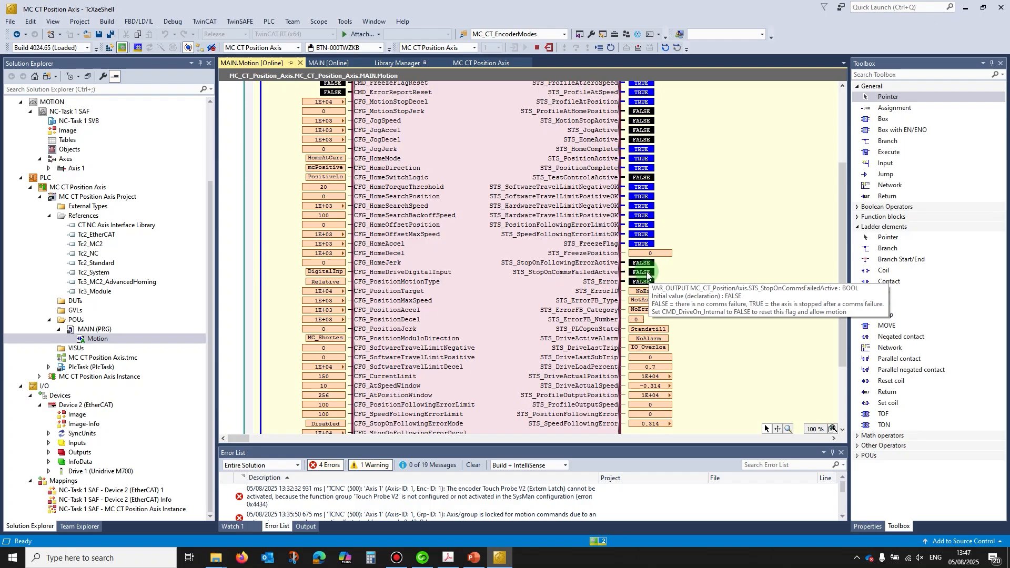
scroll(739, 286, down, 4)
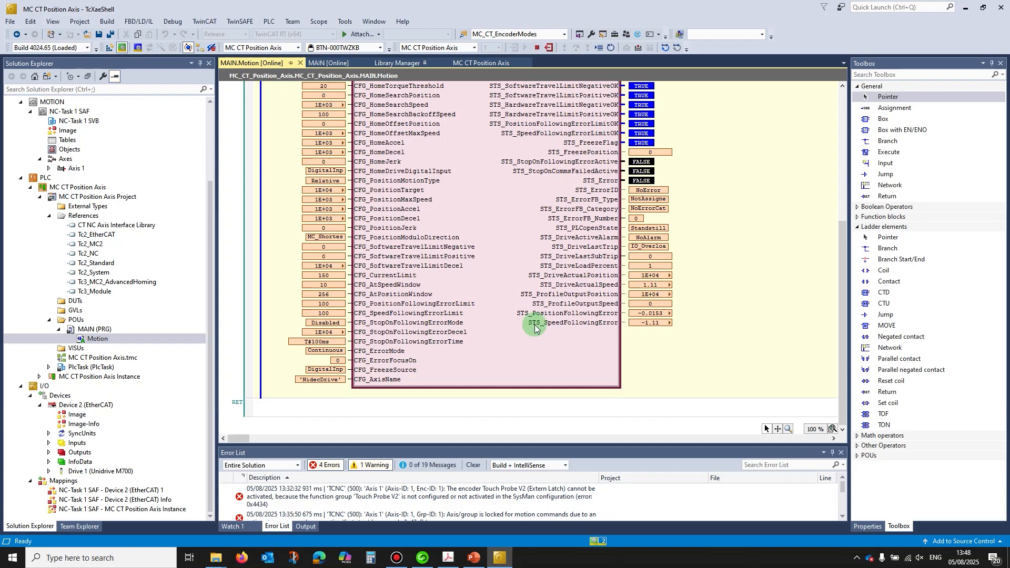
scroll(452, 303, up, 8)
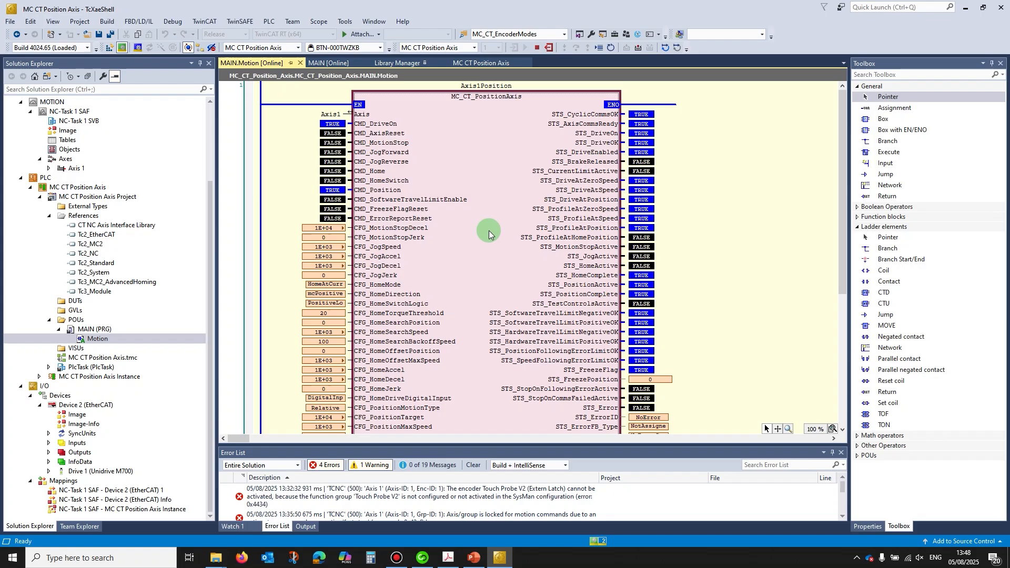
Write FALSE to the CMD_Position input of the Axis1Position block online and open the MC_CT_PositionAxis block's code
double_click(332, 190)
key(ctrl+F7)
double_click(481, 237)
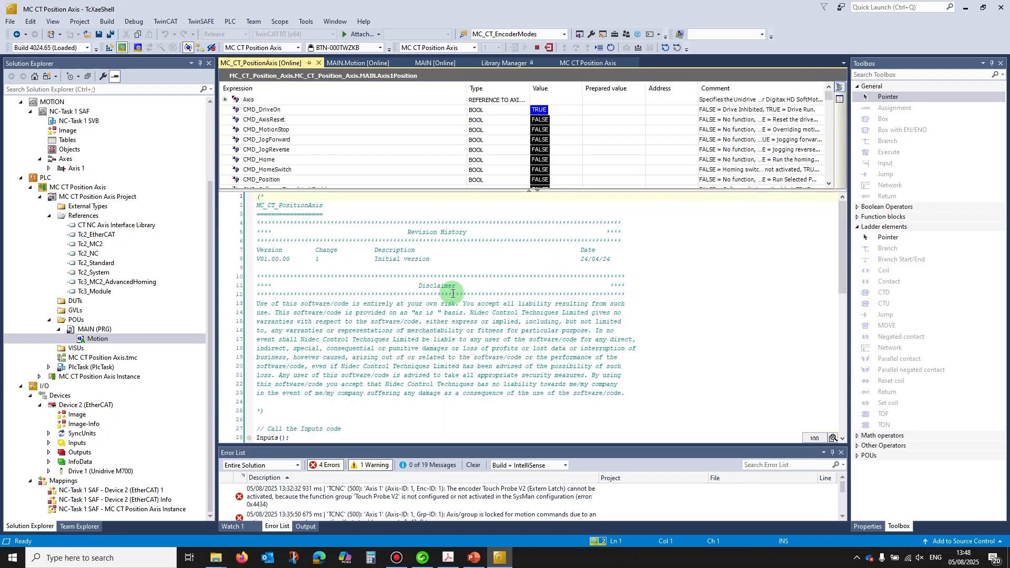
Review the sequence of code calls in MC_CT_PositionAxis, from Inputs and Power through Reset and Outputs
scroll(453, 293, down, 13)
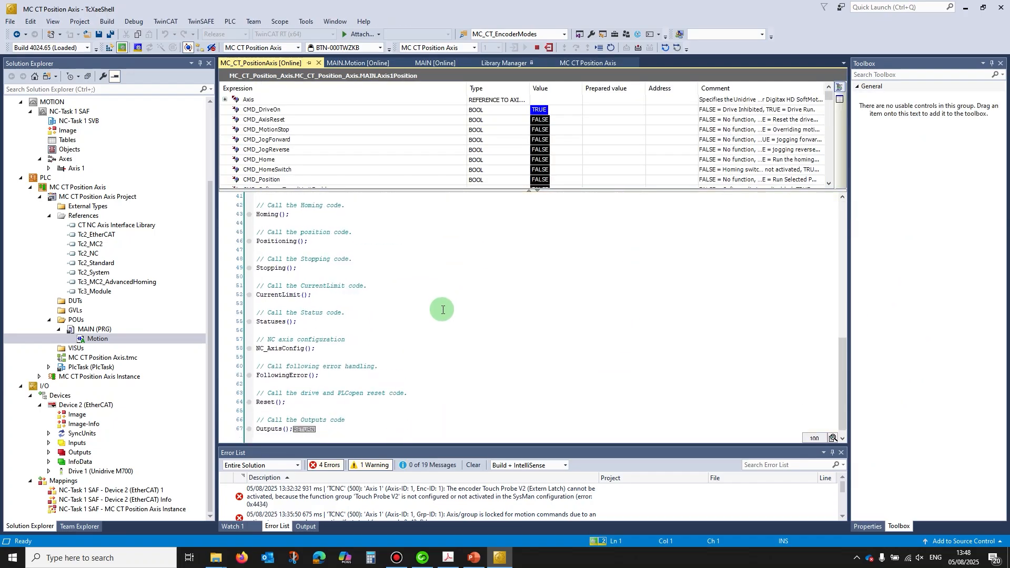
scroll(378, 414, up, 13)
scroll(359, 347, down, 13)
scroll(328, 415, up, 9)
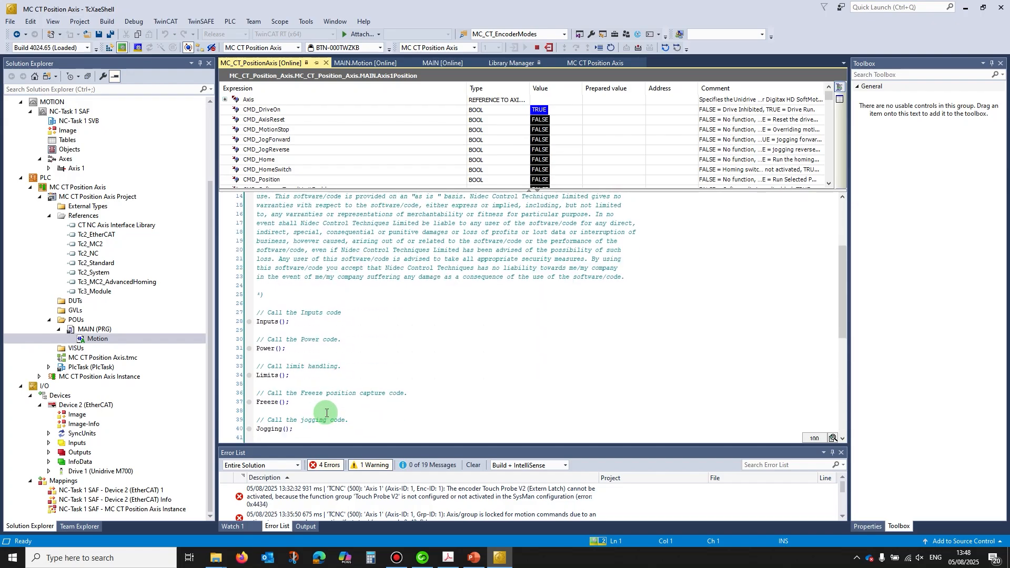
scroll(325, 410, down, 4)
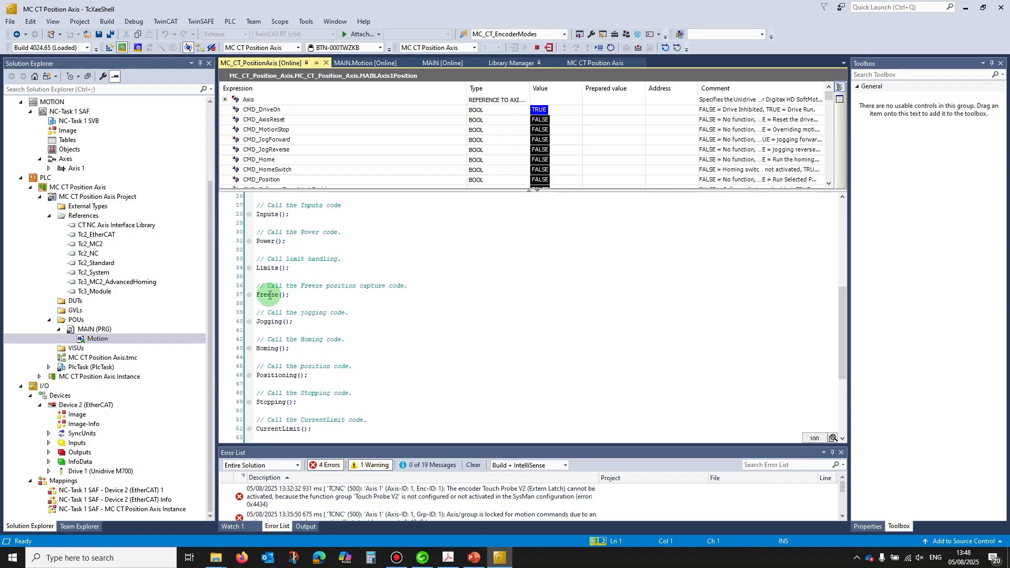
mouse_move(269, 295)
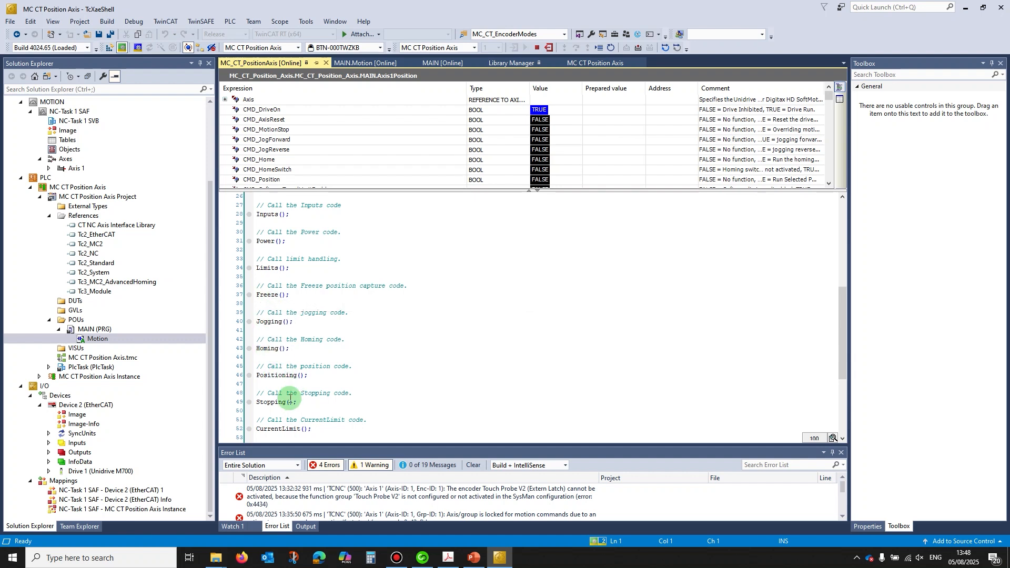
scroll(277, 418, down, 2)
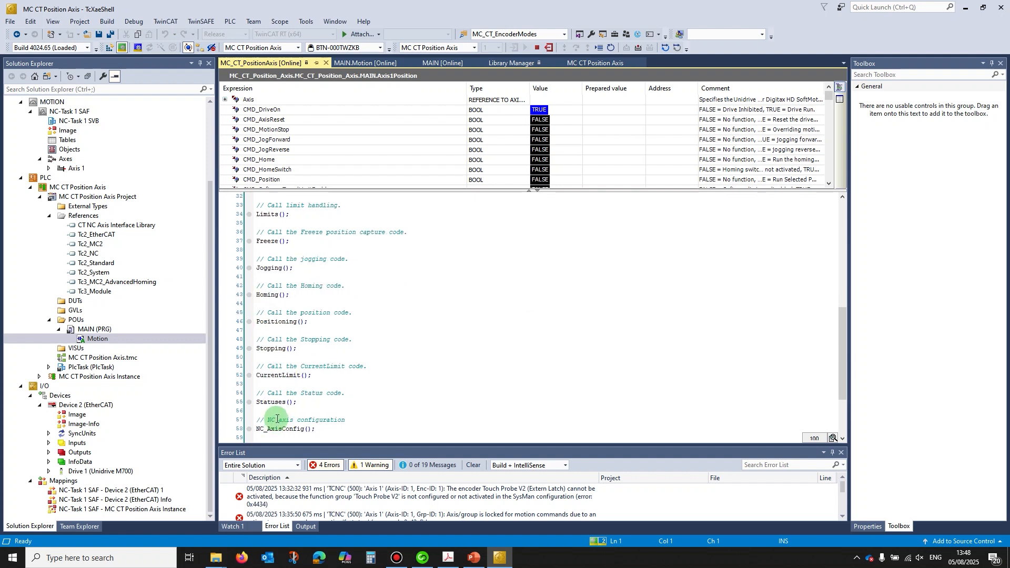
scroll(277, 418, down, 3)
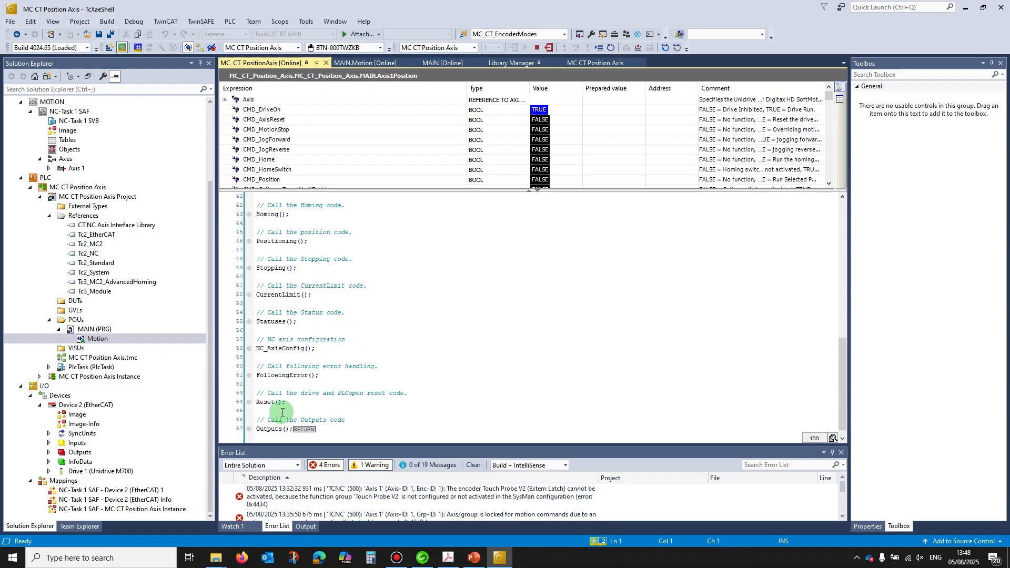
scroll(347, 363, up, 1)
scroll(351, 358, up, 2)
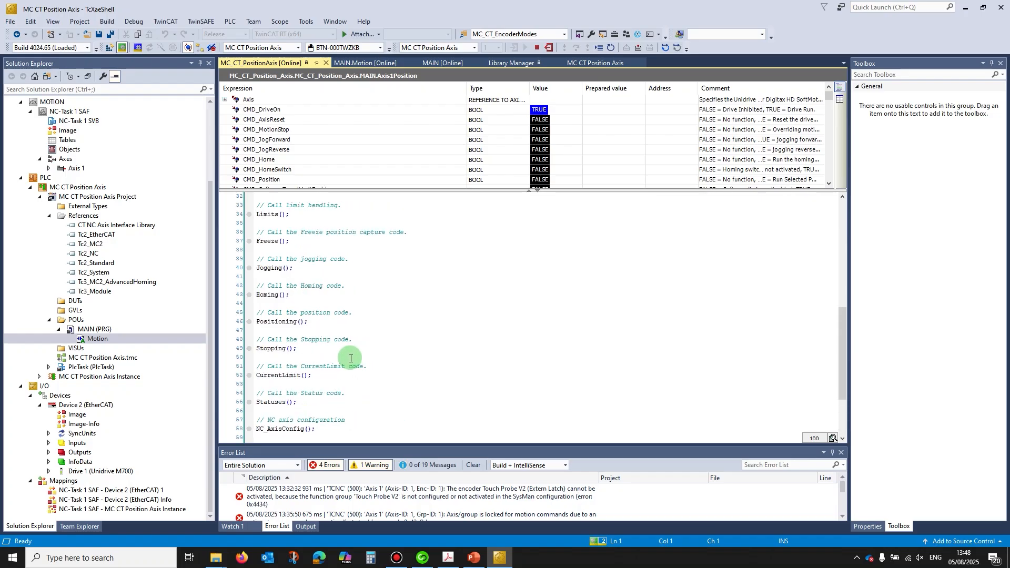
Examine the online instance of the Jogging code, including its AxisJog call and error reporting, and return to the MAIN.Motion diagram
right_click(268, 270)
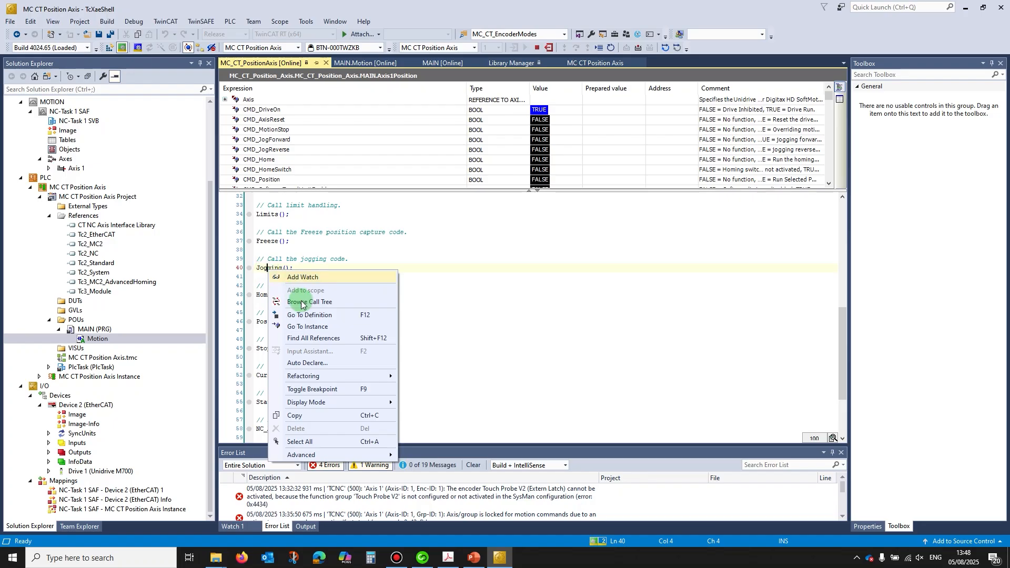
click(302, 327)
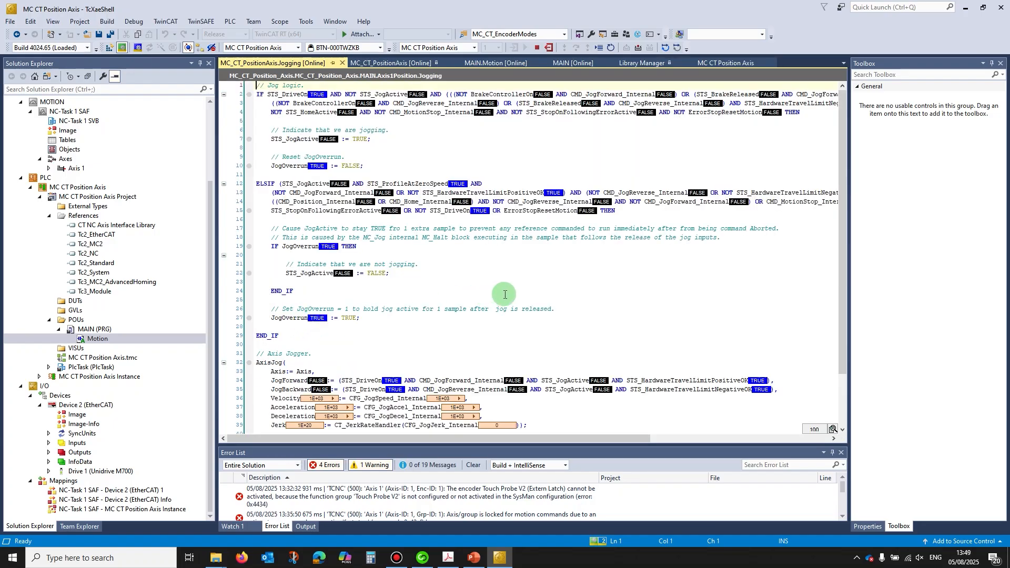
scroll(497, 288, down, 2)
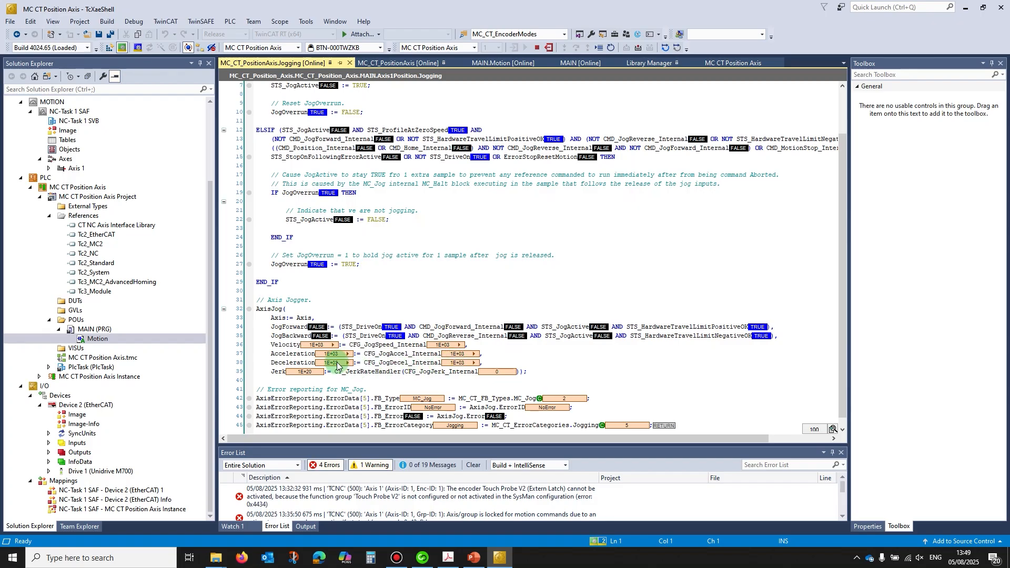
mouse_move(408, 363)
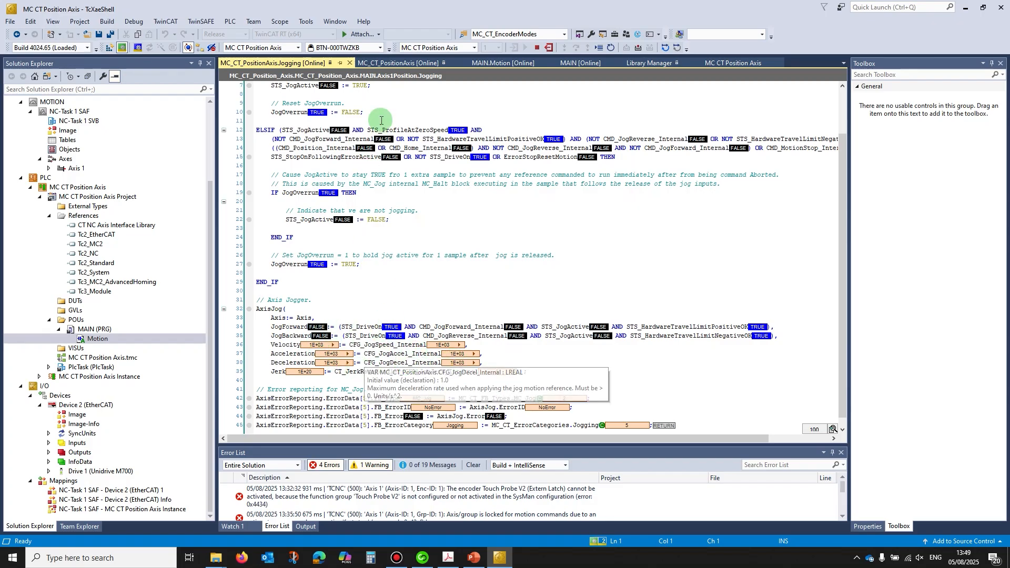
click(349, 63)
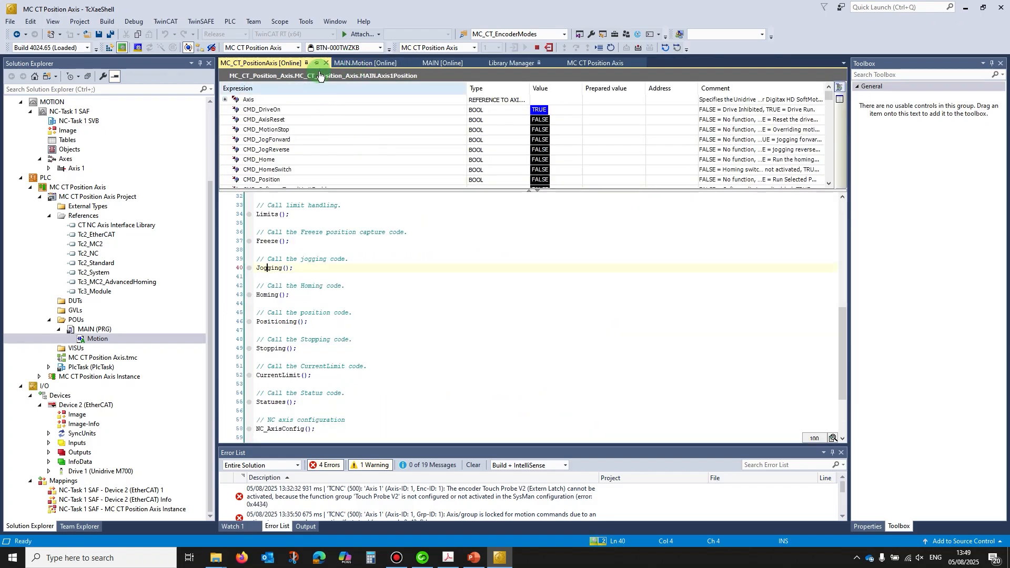
click(326, 63)
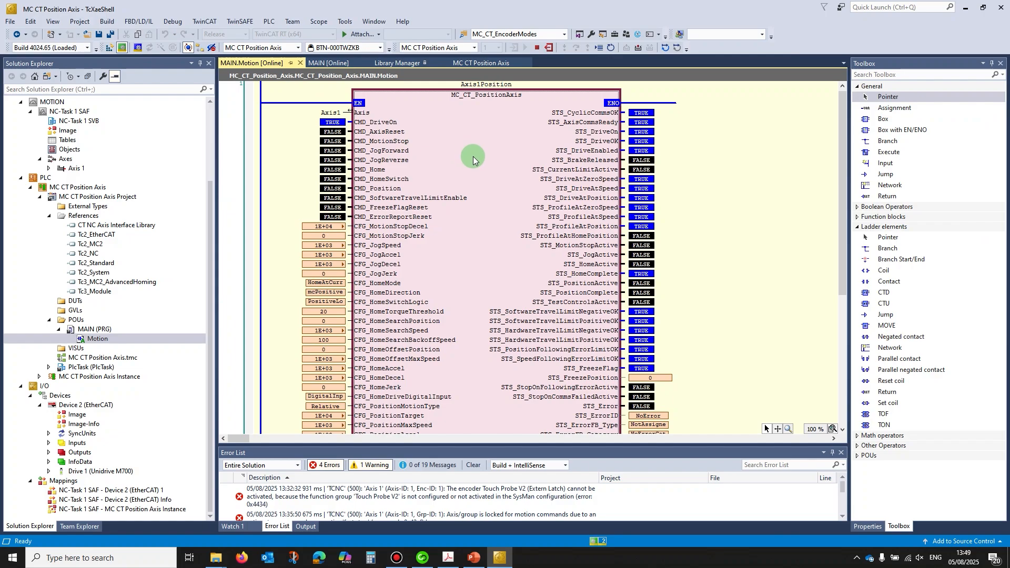